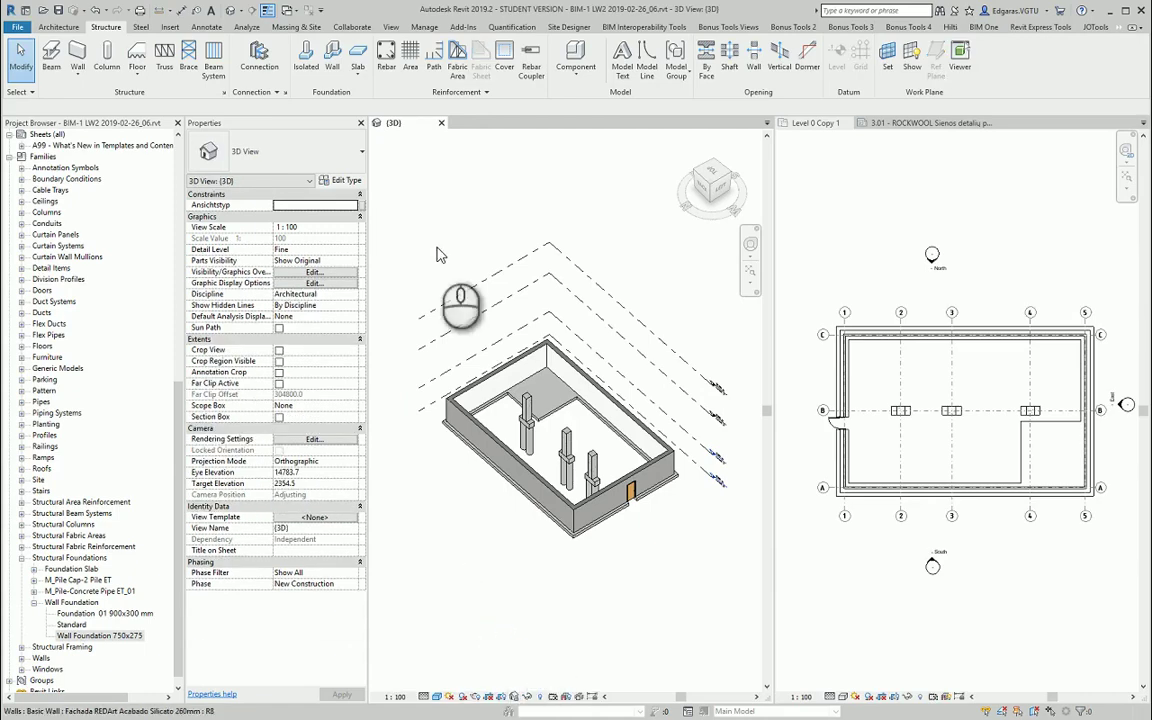
# Step: Open the Schedules dropdown in the View tab's Create panel
pyautogui.click(390, 26)
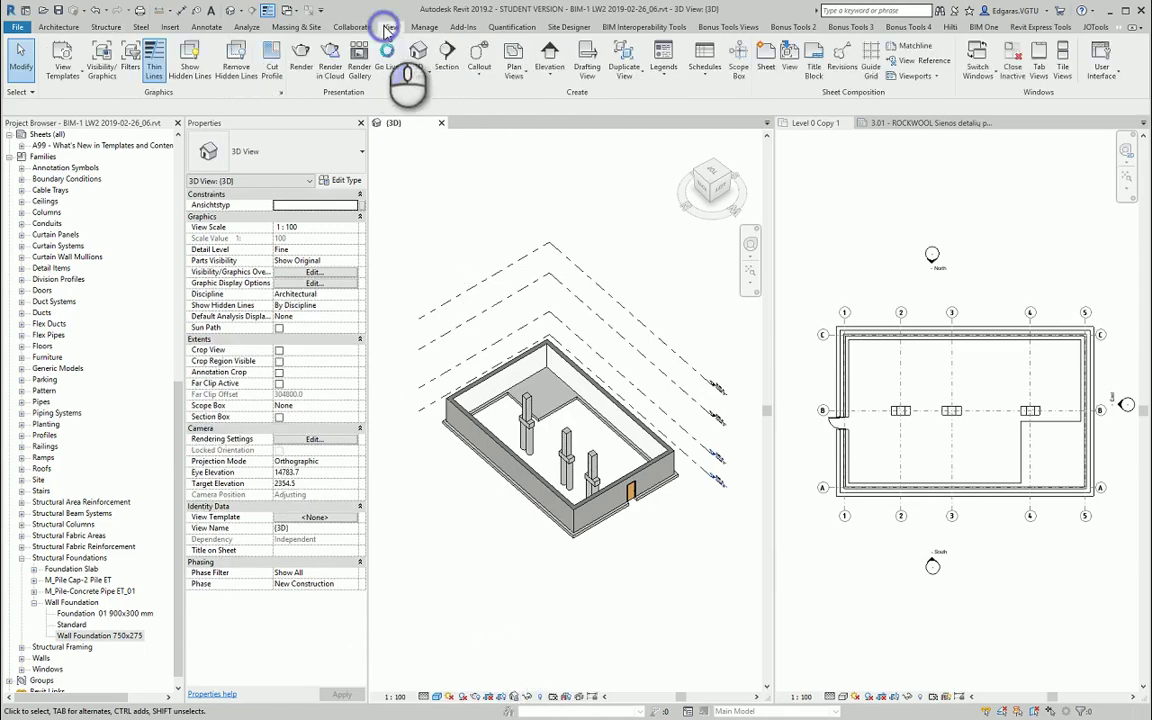
pyautogui.click(705, 62)
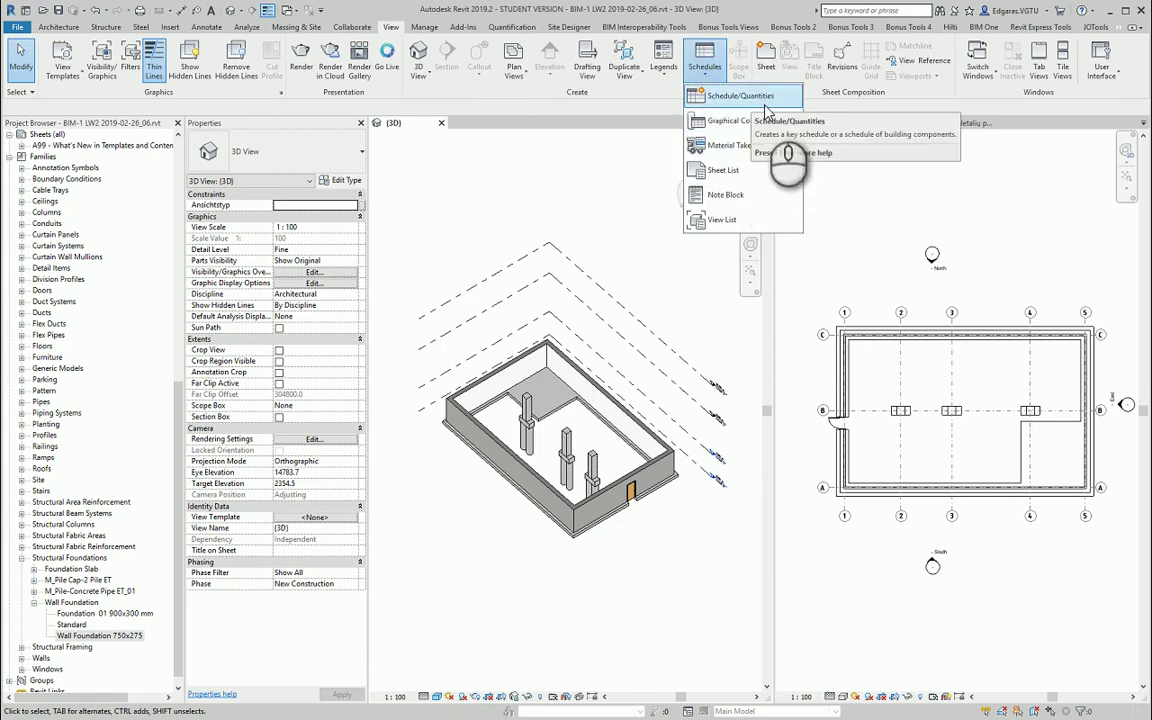
# Step: Create a new Schedule/Quantities view for the Structural Foundations category
pyautogui.click(655, 90)
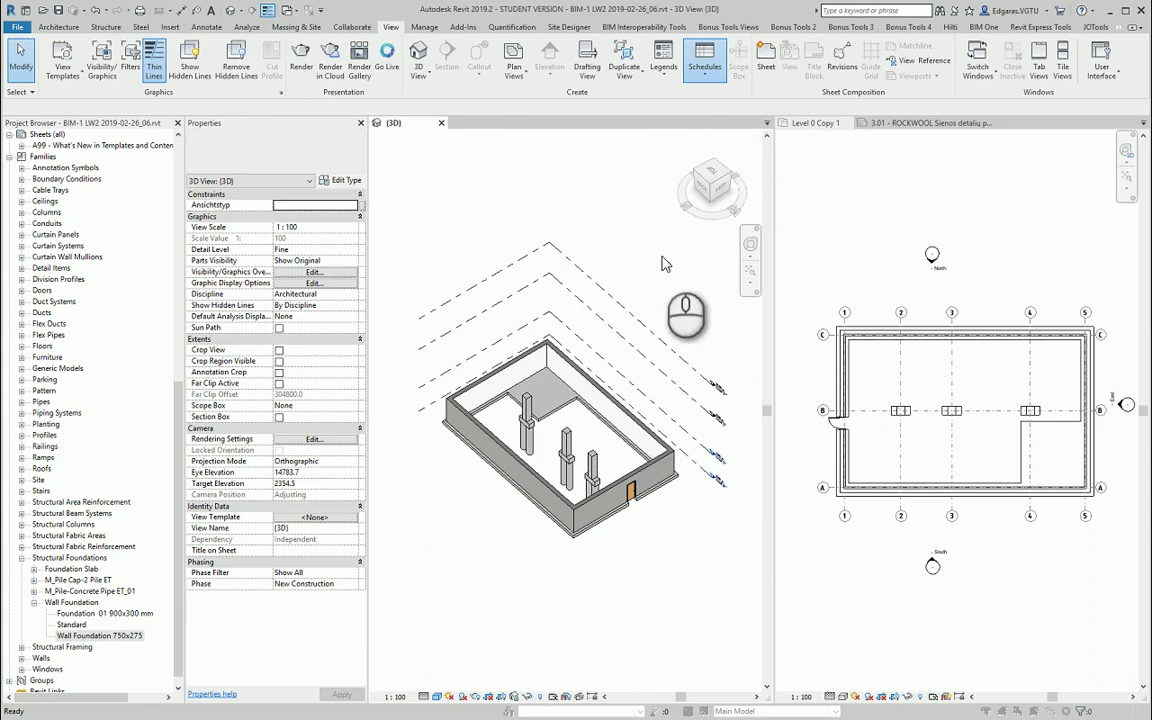
pyautogui.click(740, 237)
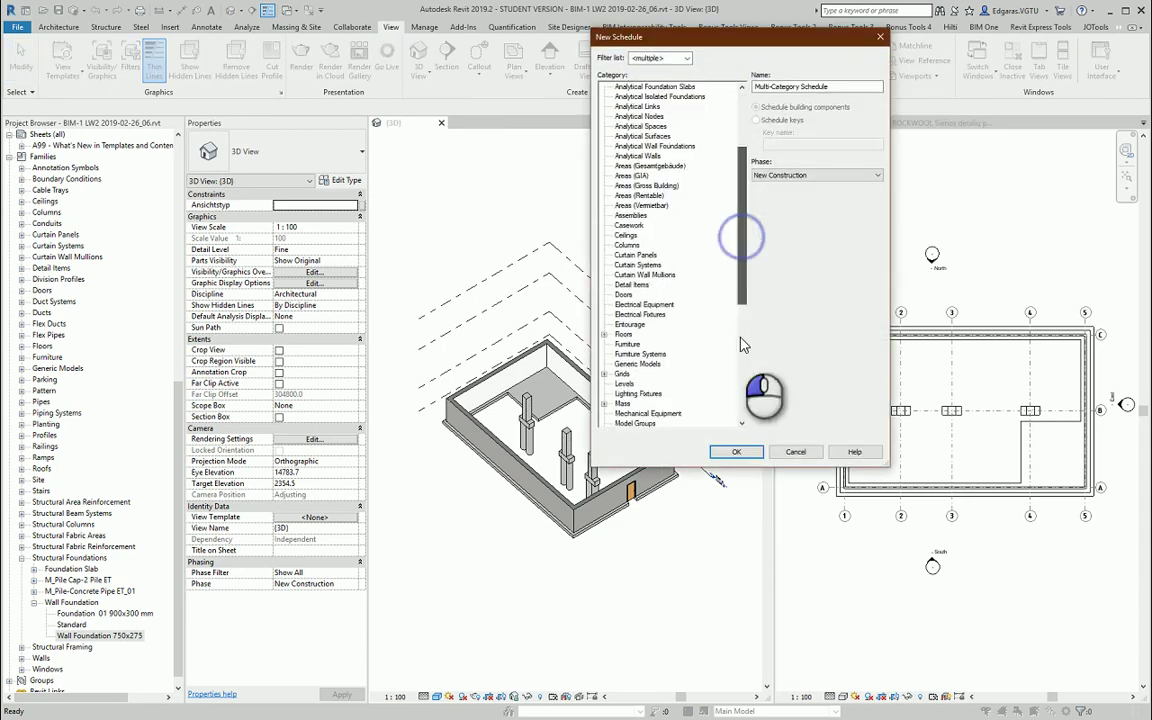
pyautogui.click(741, 345)
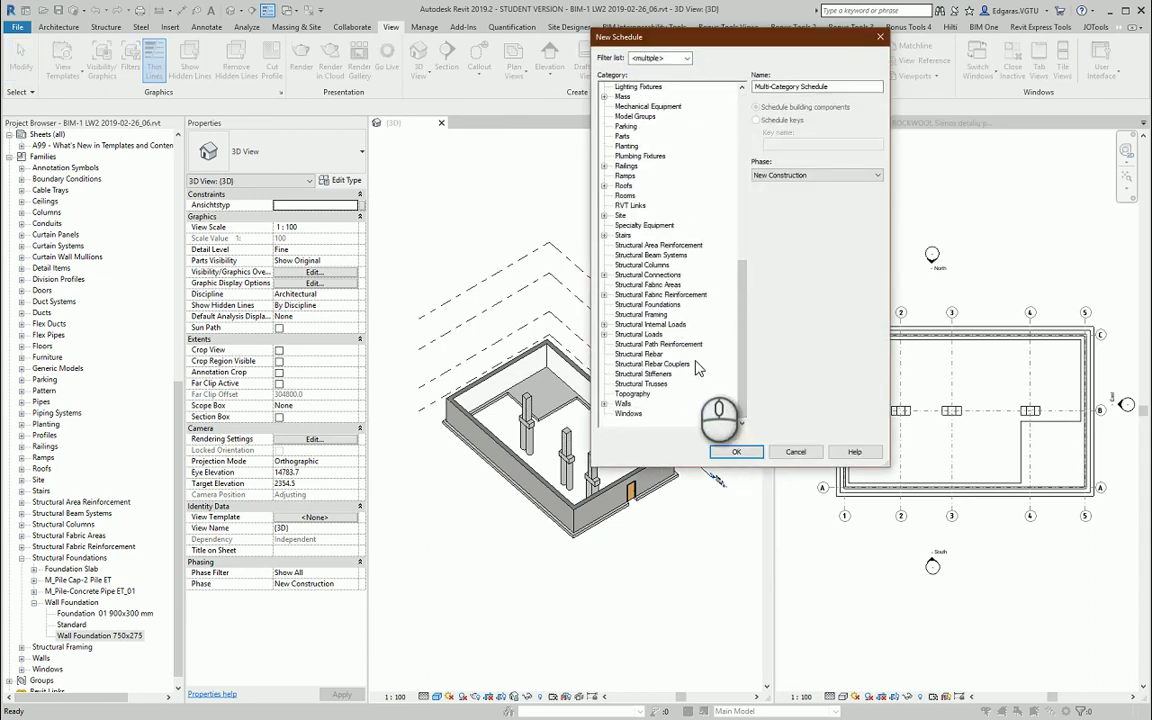
pyautogui.click(648, 304)
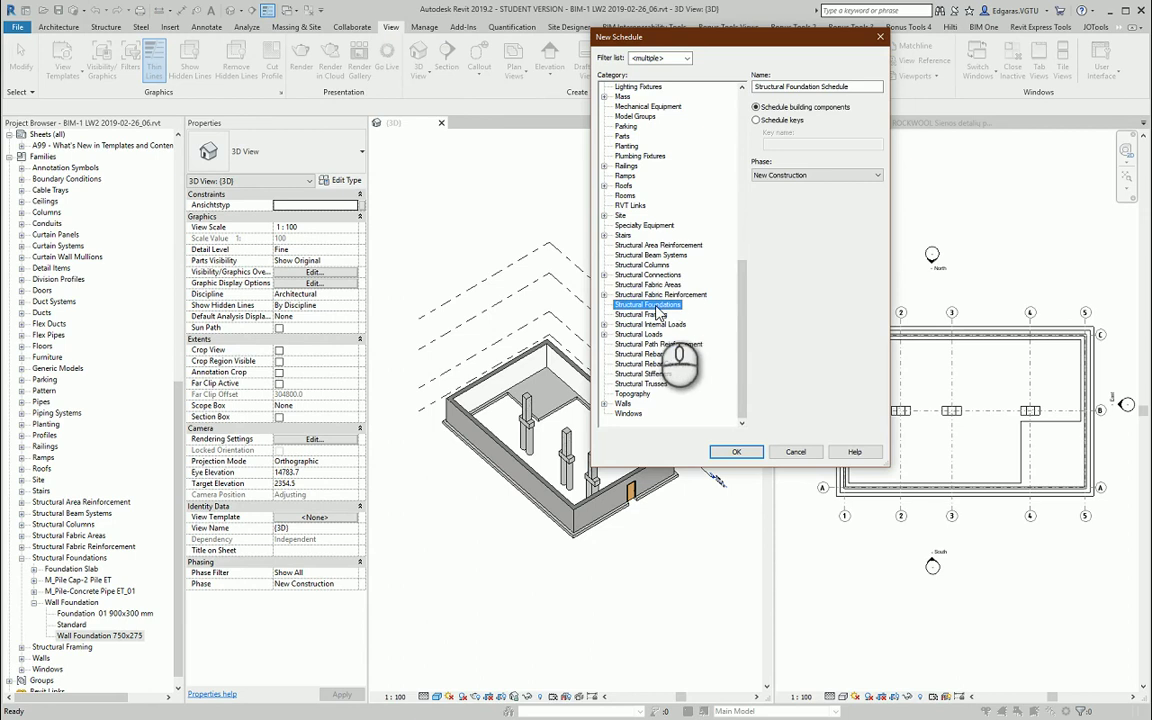
pyautogui.click(741, 451)
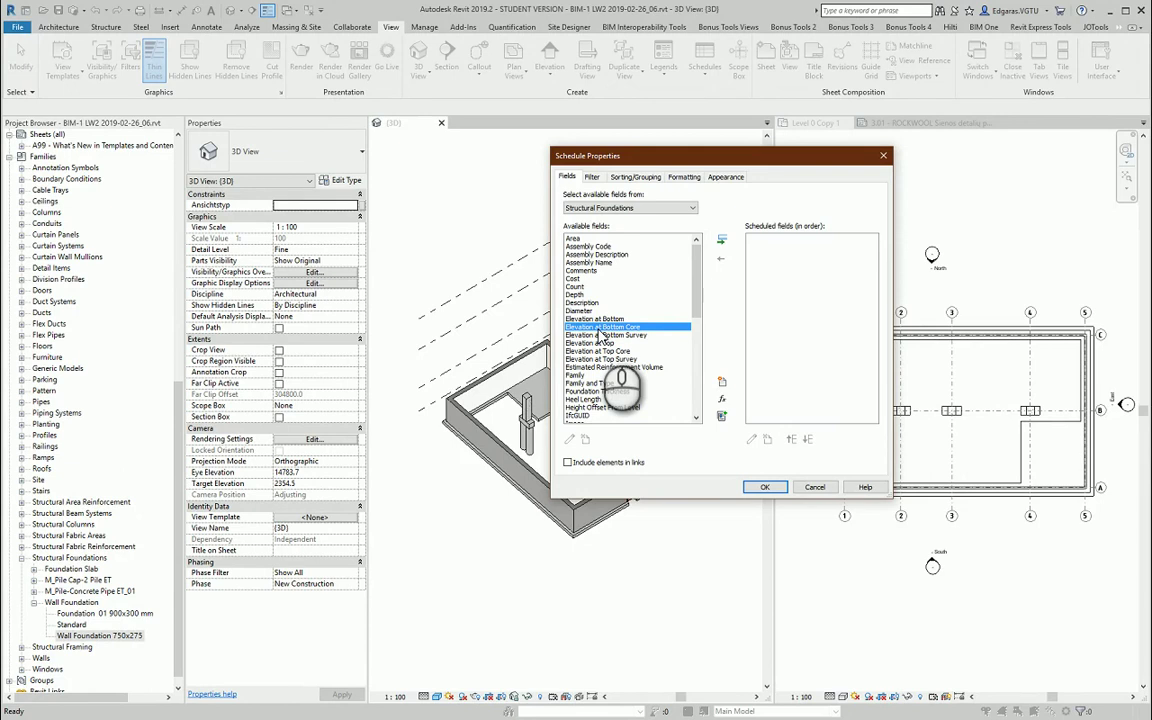
# Step: Add the Mark and Type Mark fields to the schedule
pyautogui.scroll(-2, 630, 310)
pyautogui.click(590, 408)
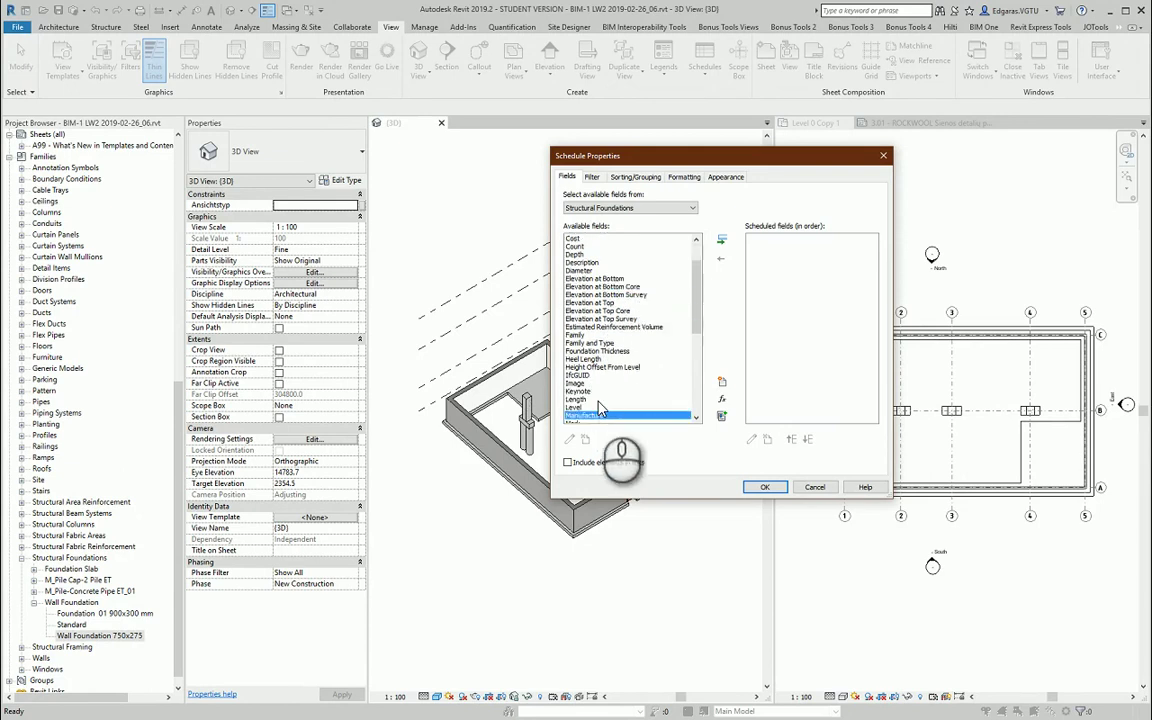
pyautogui.scroll(-2, 585, 395)
pyautogui.doubleClick(575, 376)
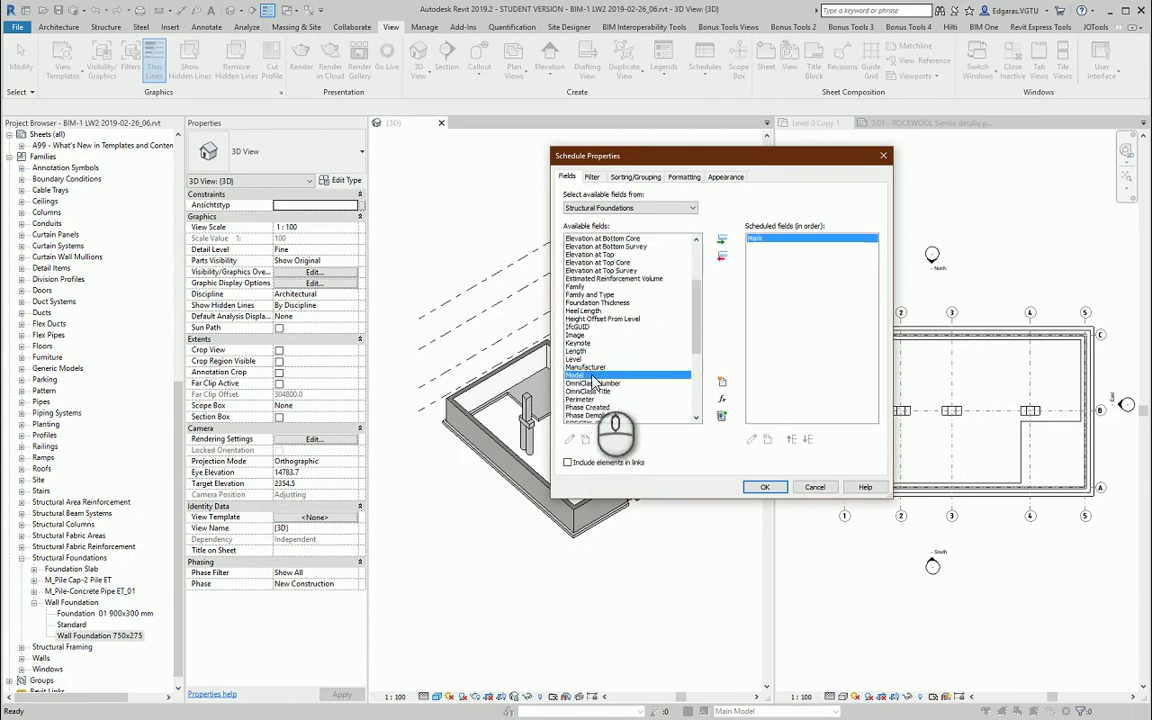
pyautogui.scroll(-3, 600, 370)
pyautogui.click(598, 400)
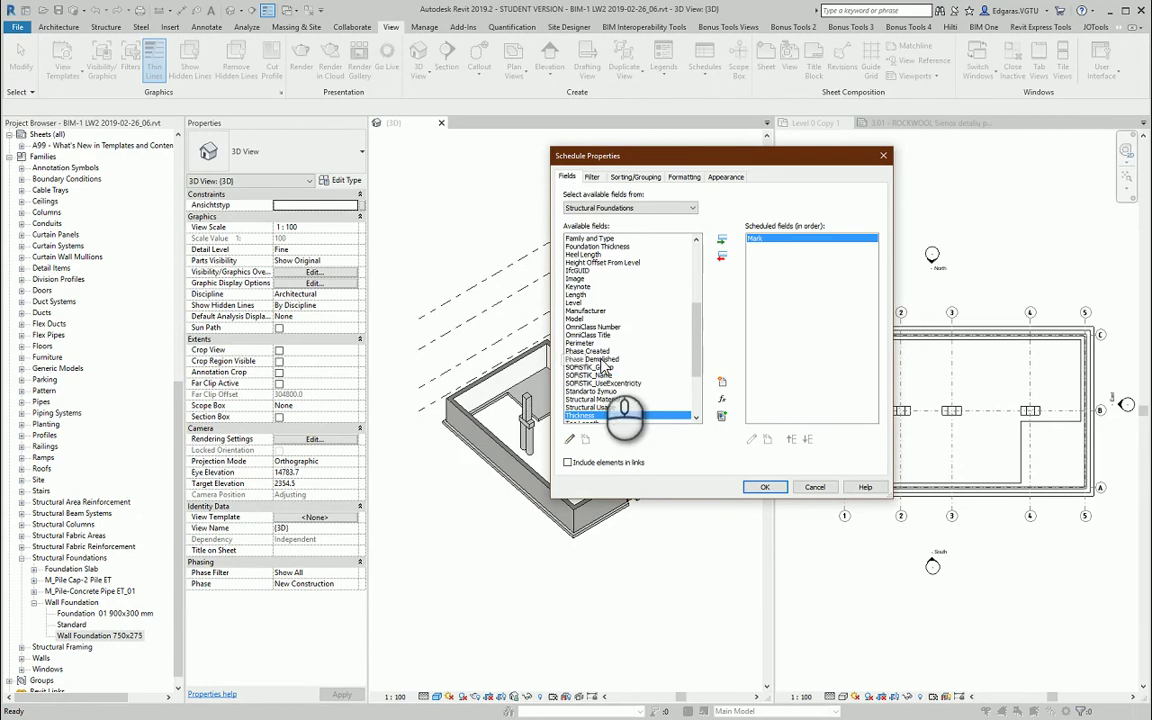
pyautogui.scroll(-1, 598, 400)
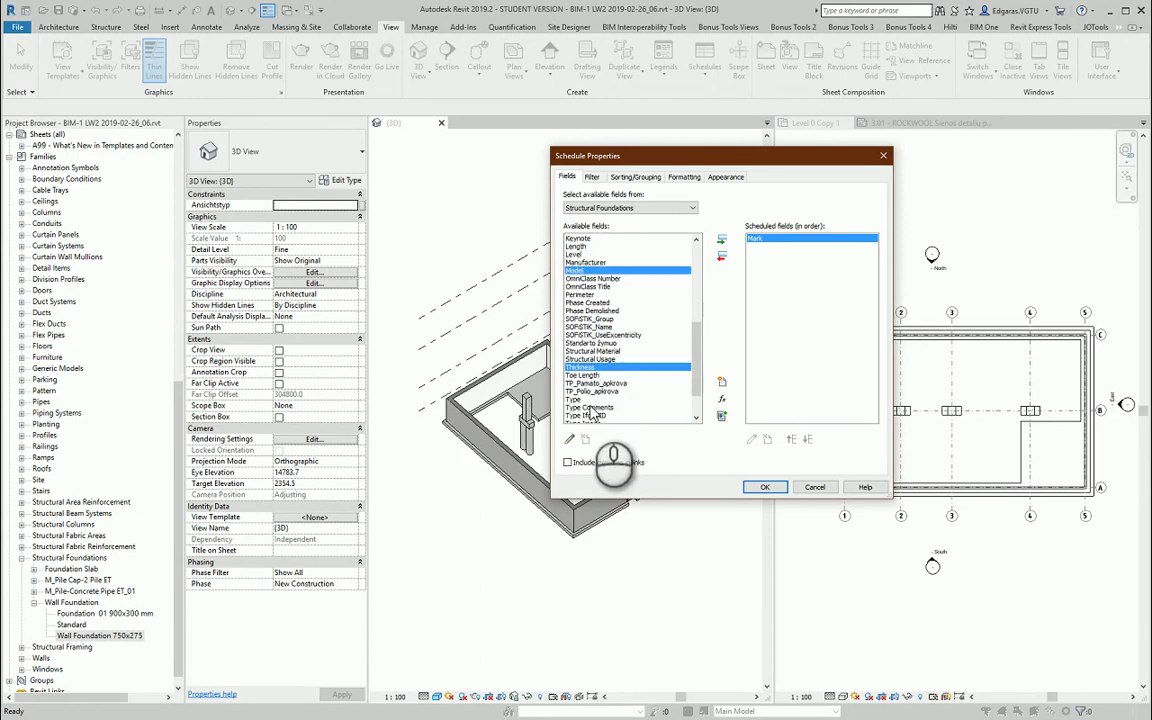
pyautogui.scroll(-2, 596, 398)
pyautogui.click(592, 391)
pyautogui.doubleClick(592, 391)
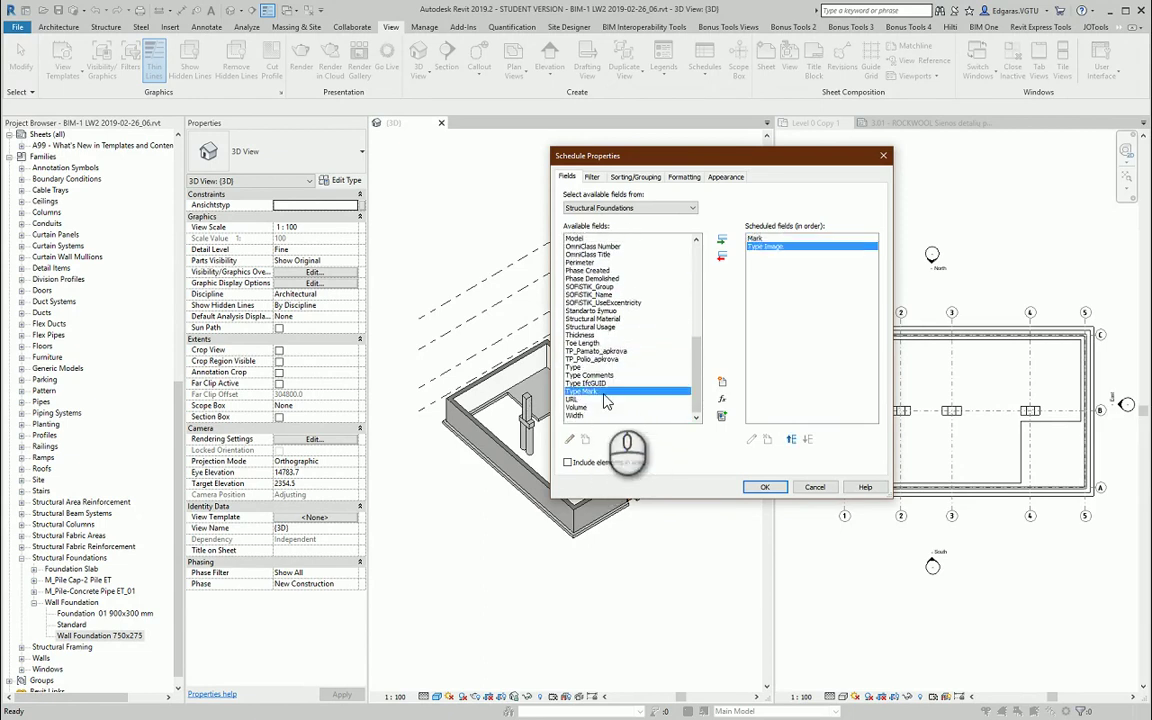
# Step: Remove Type Image and add the Type and Type Comments fields
pyautogui.click(721, 240)
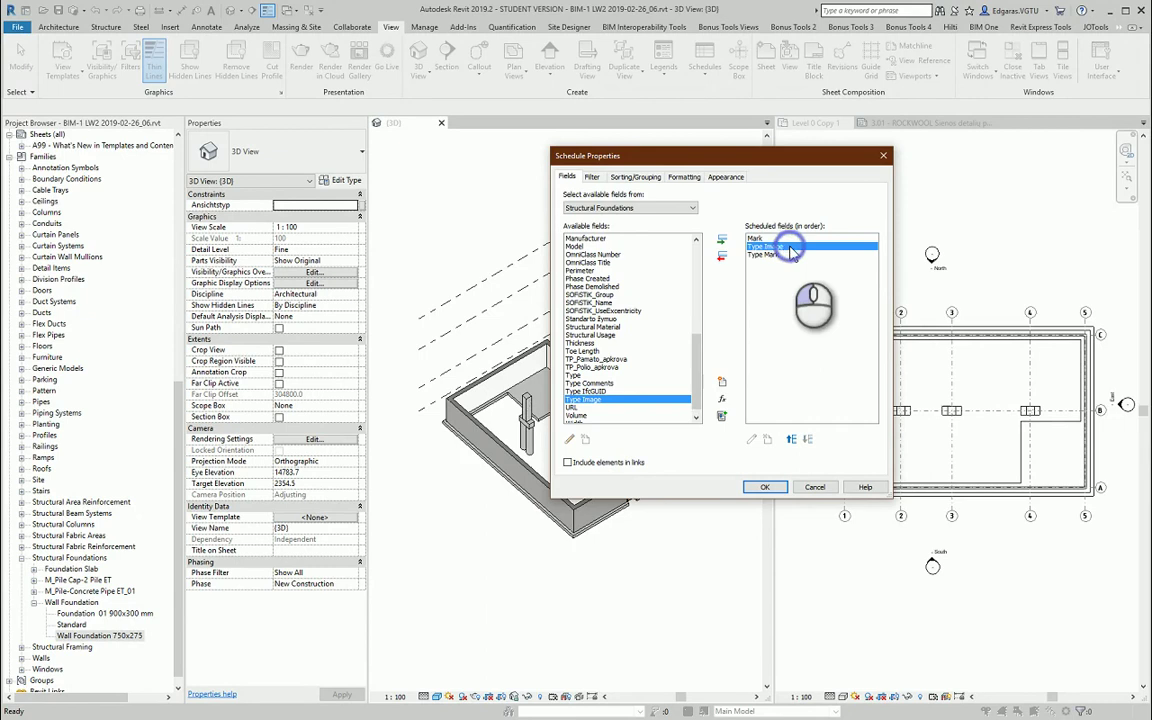
pyautogui.click(721, 256)
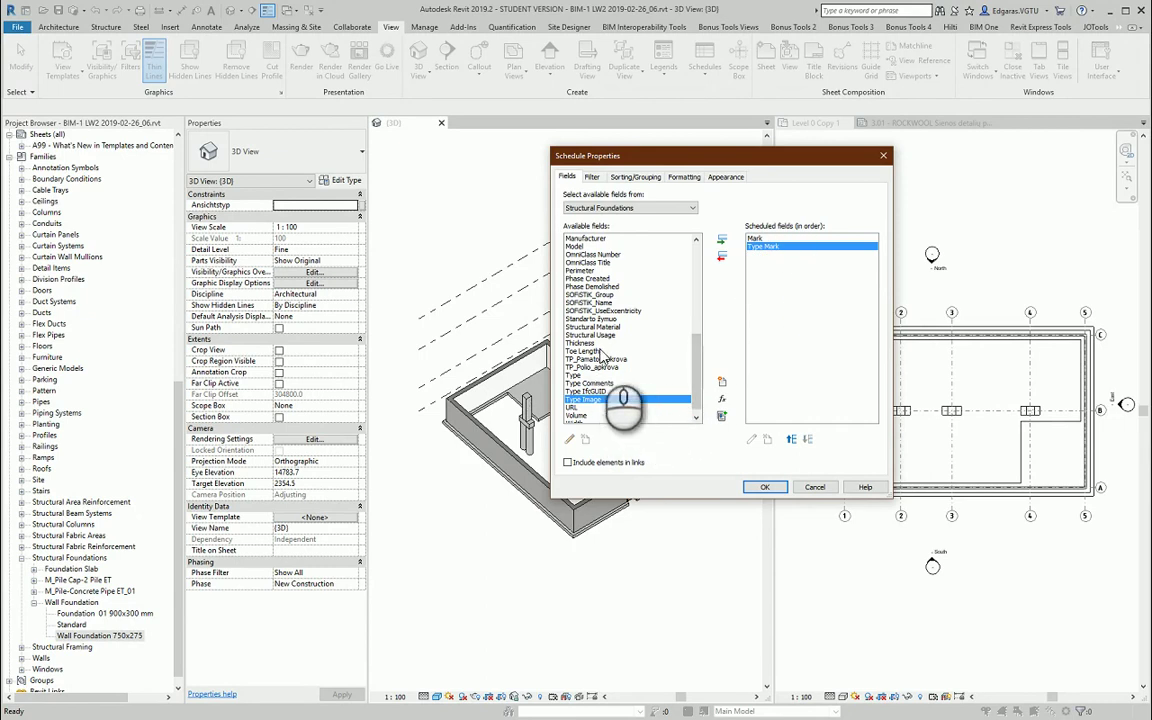
pyautogui.click(590, 343)
pyautogui.scroll(-1, 600, 392)
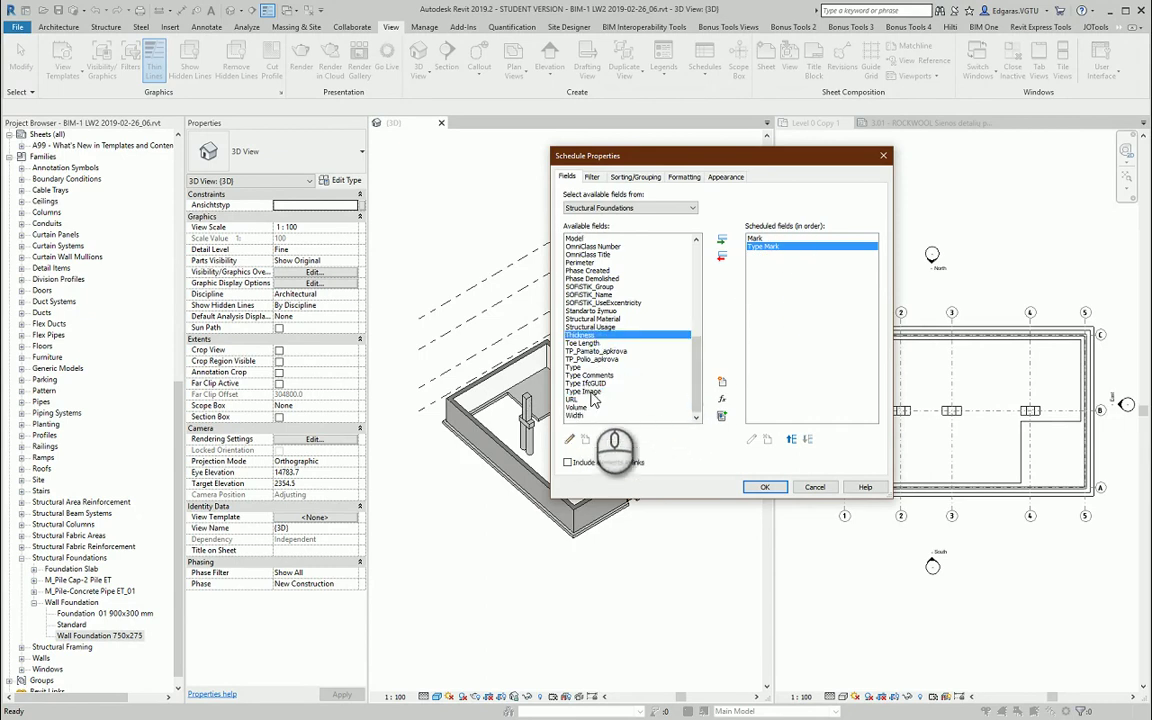
pyautogui.doubleClick(588, 368)
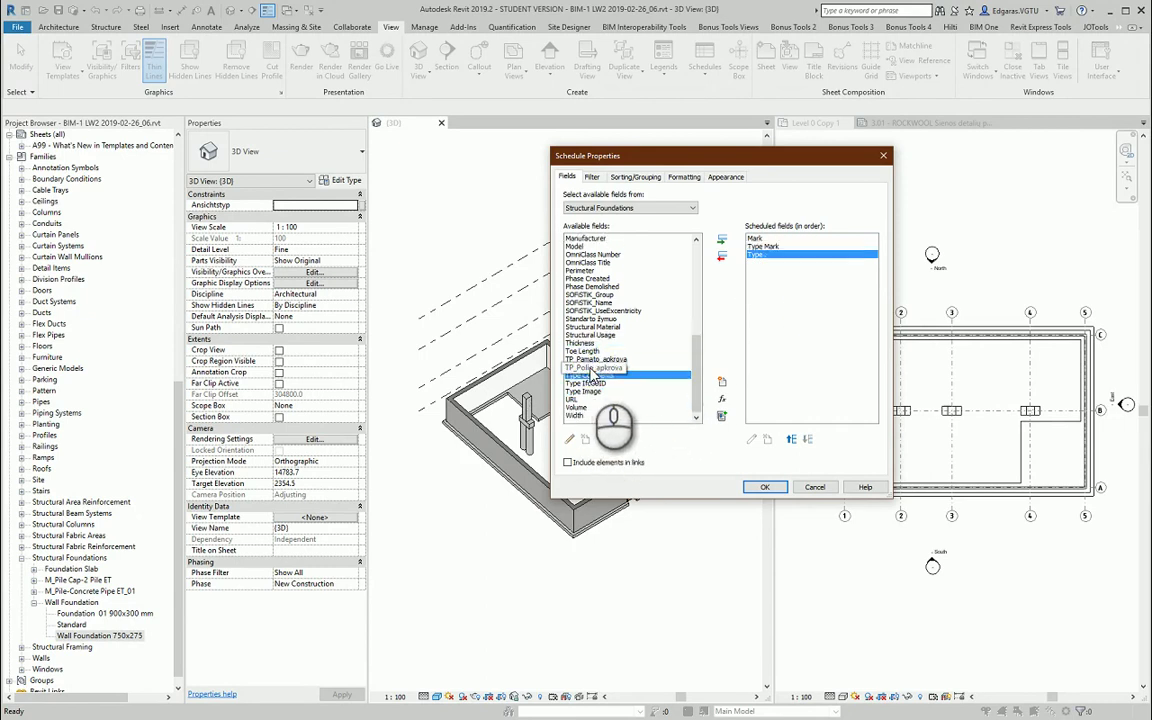
pyautogui.doubleClick(592, 376)
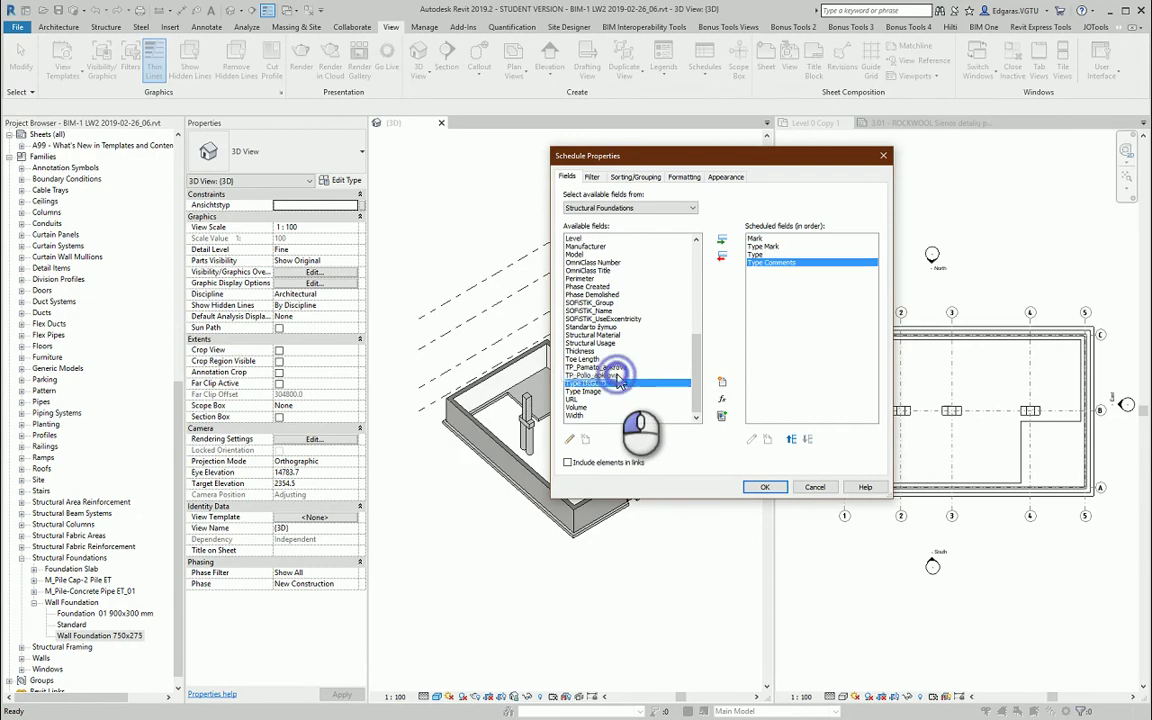
# Step: Add the Description, Model, Count and Comments fields
pyautogui.scroll(6, 622, 333)
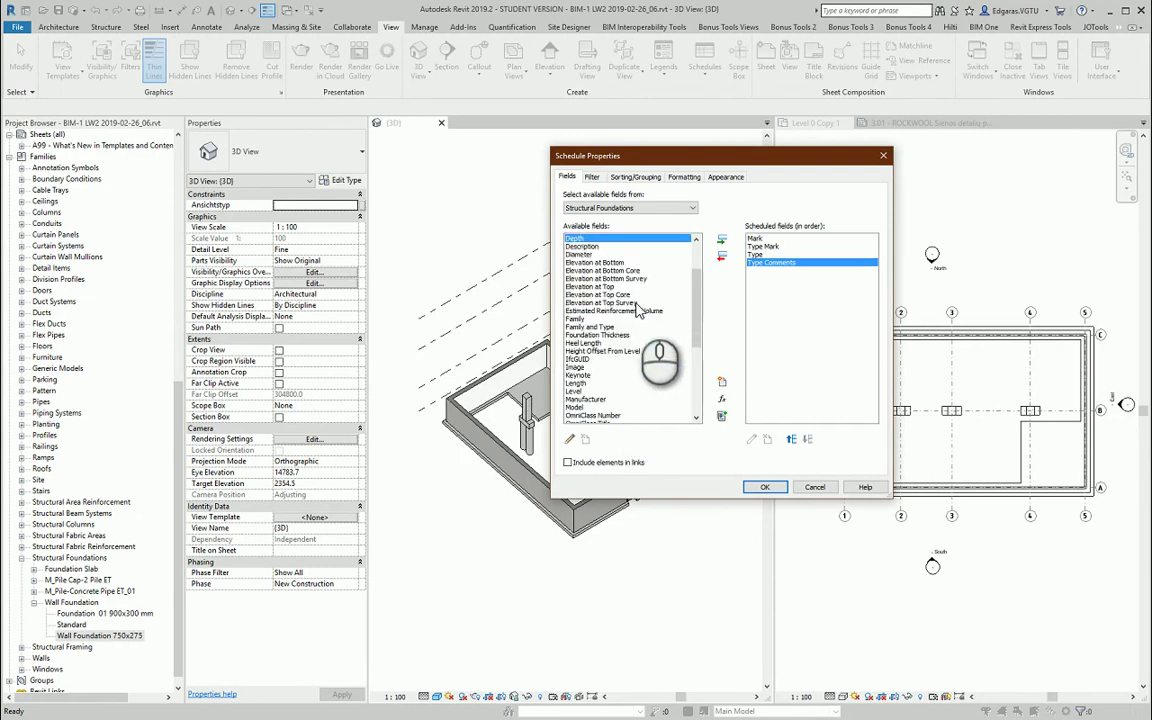
pyautogui.doubleClick(596, 246)
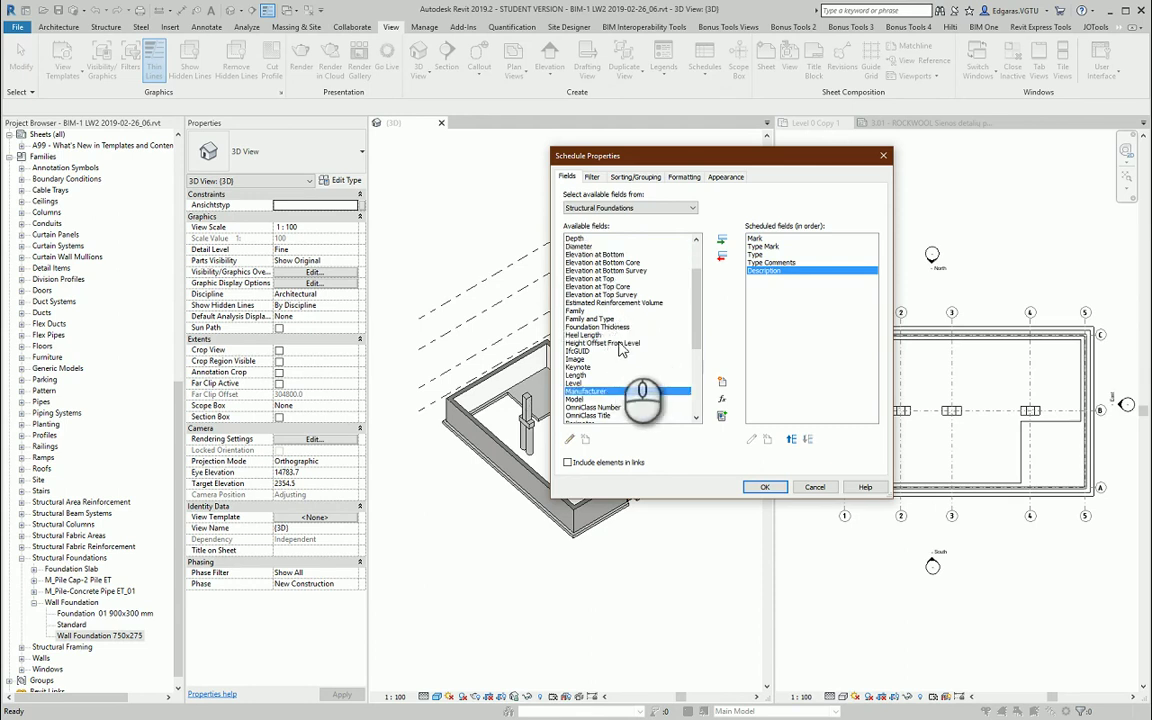
pyautogui.doubleClick(612, 399)
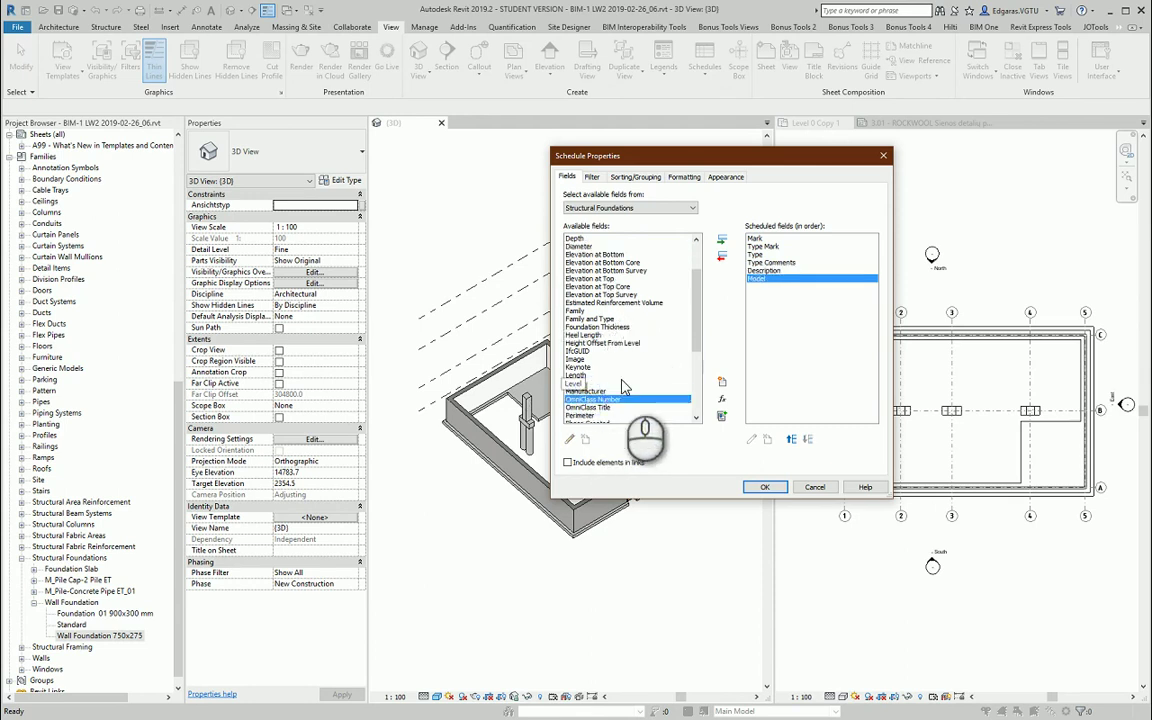
pyautogui.scroll(2, 640, 364)
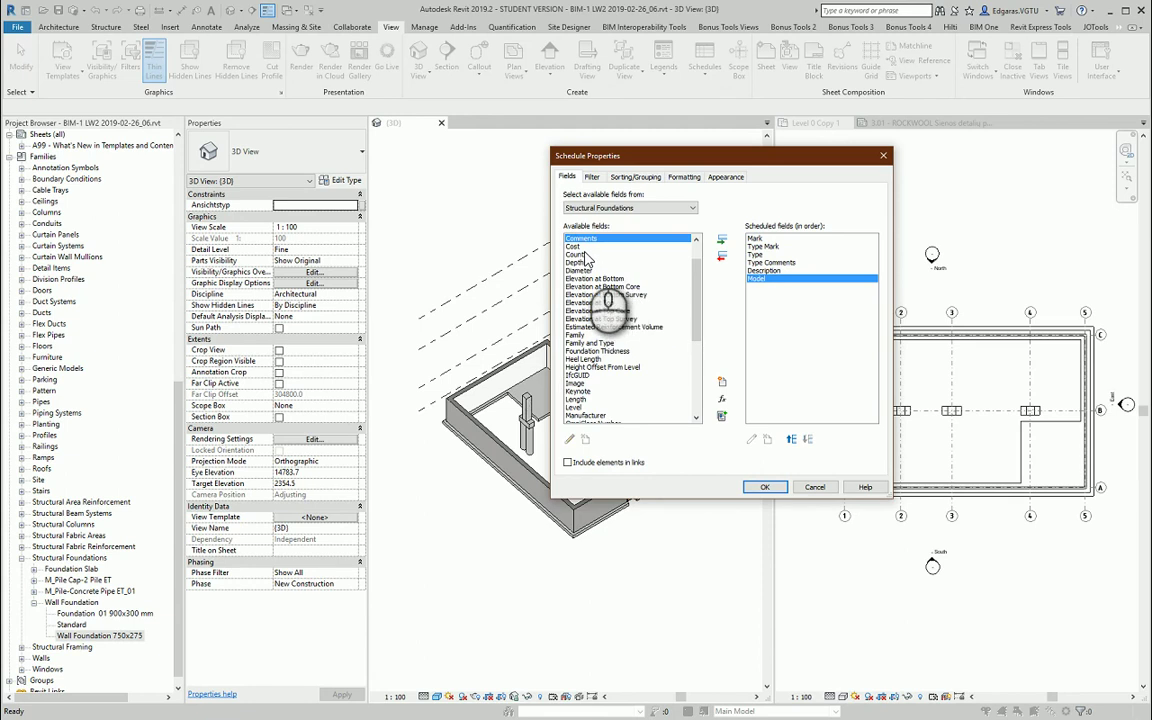
pyautogui.doubleClick(580, 254)
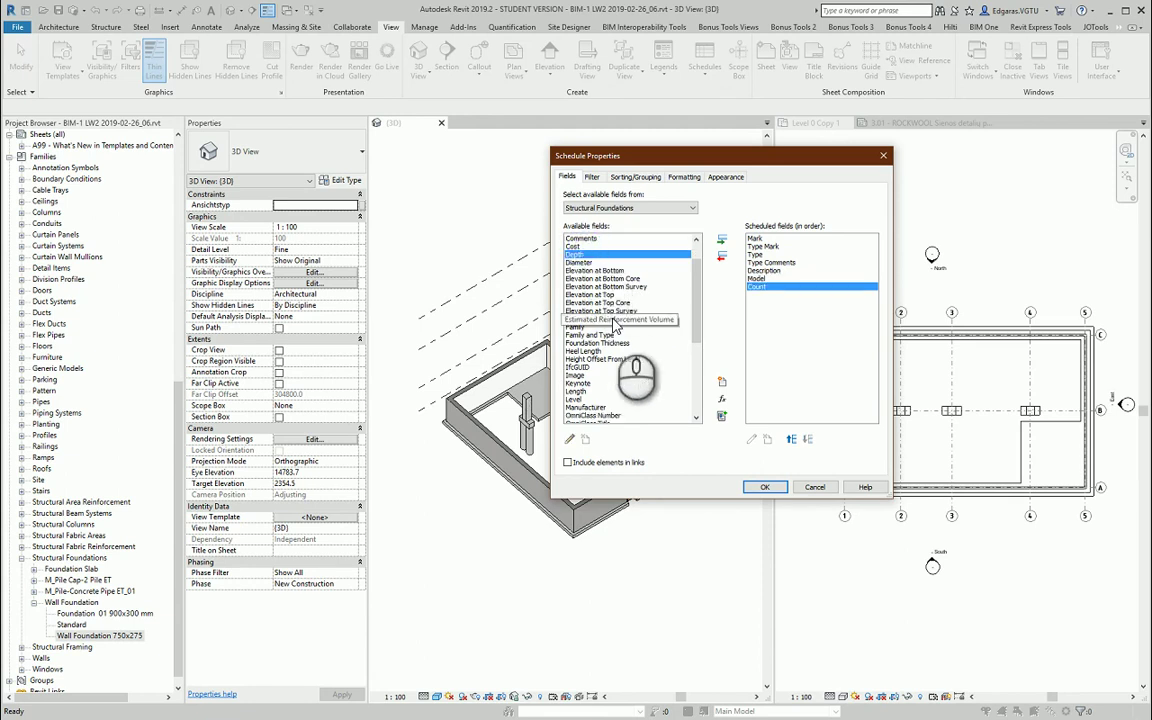
pyautogui.click(613, 384)
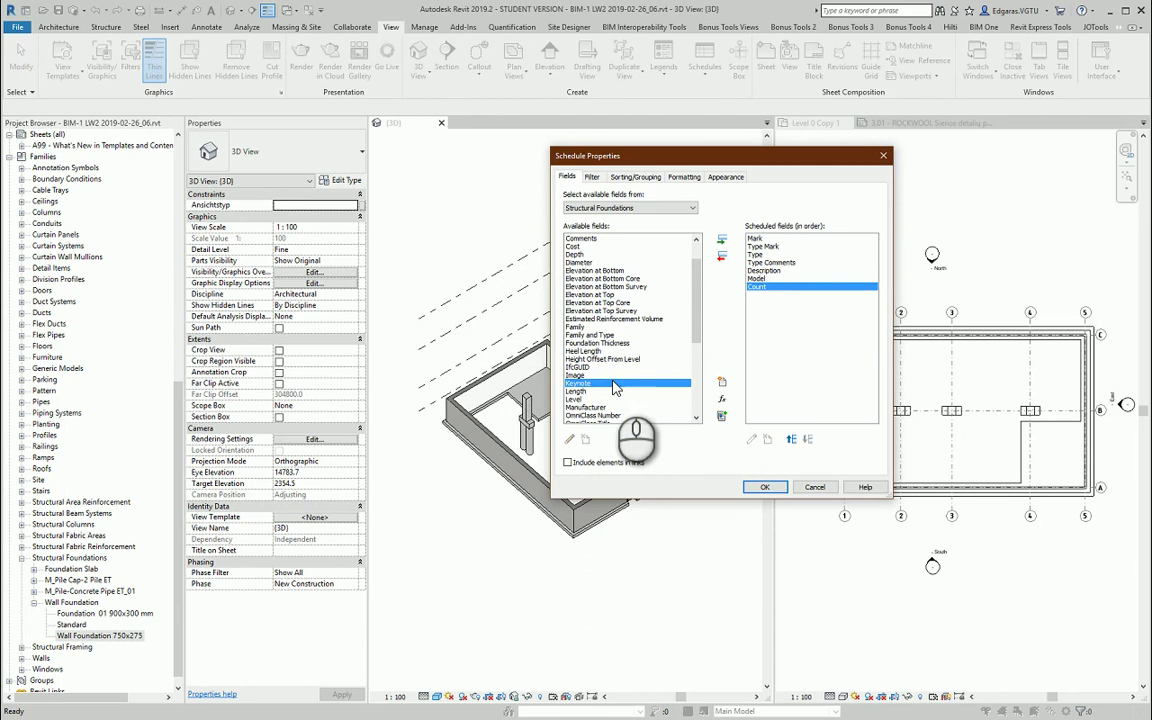
pyautogui.click(601, 239)
pyautogui.doubleClick(595, 240)
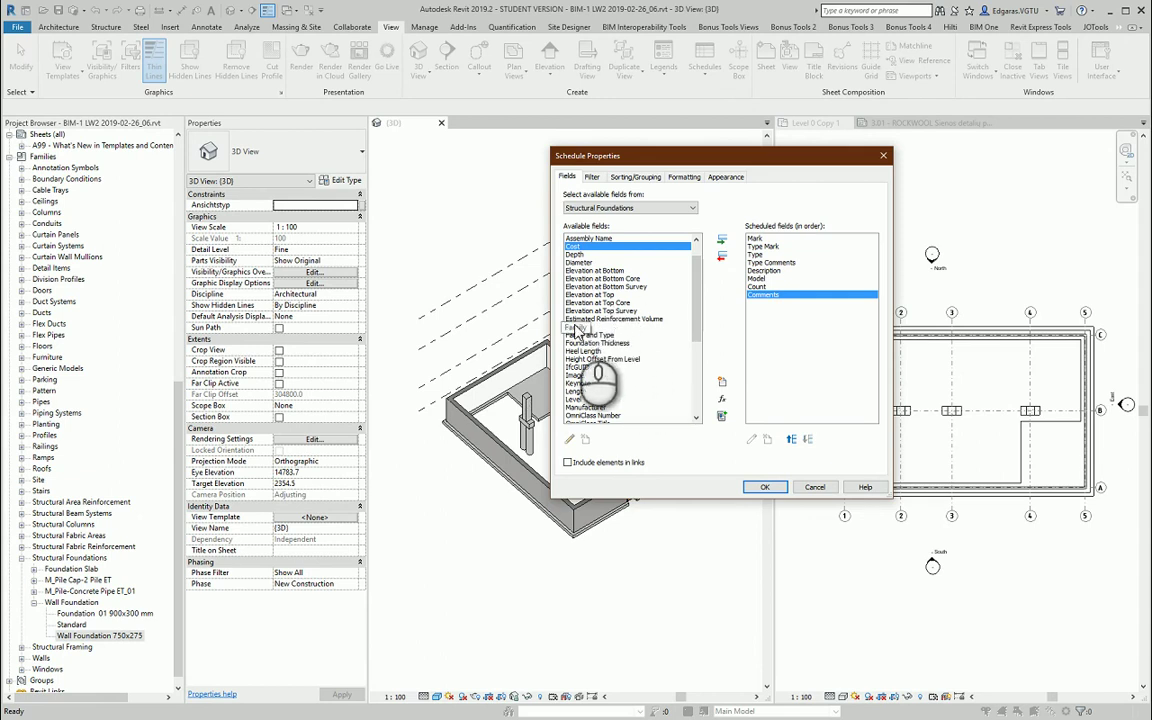
# Step: Add Elevation at Bottom and Elevation at Top to the scheduled fields
pyautogui.click(602, 295)
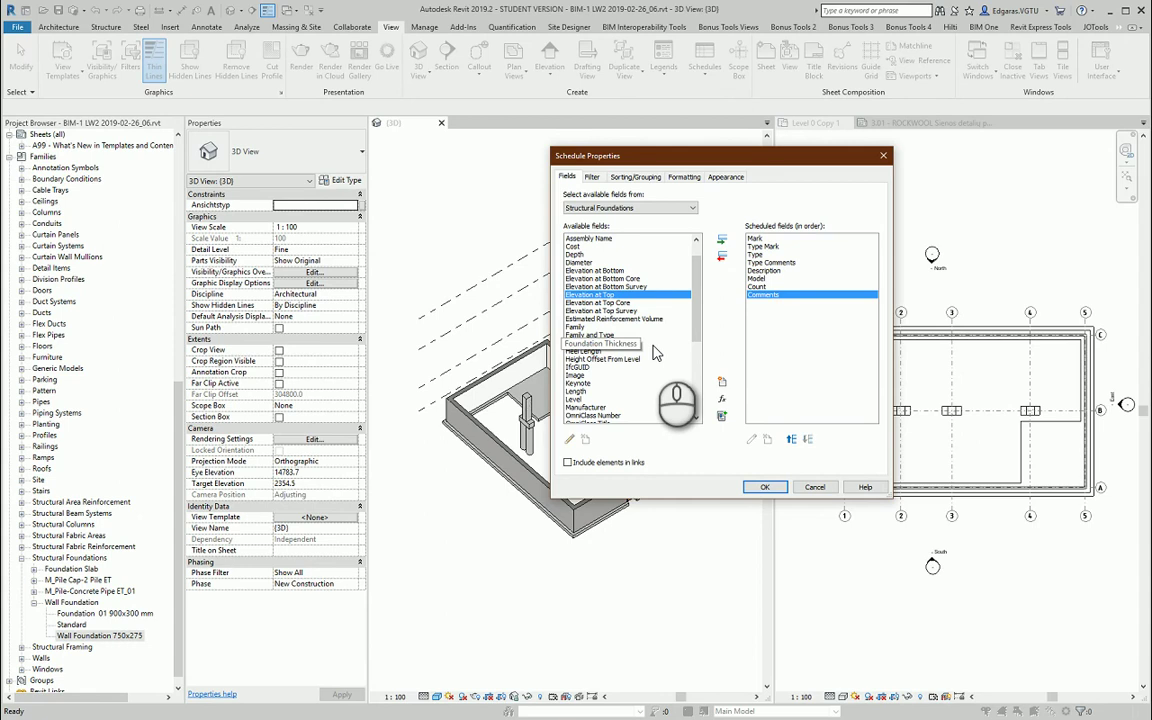
pyautogui.scroll(-6, 650, 347)
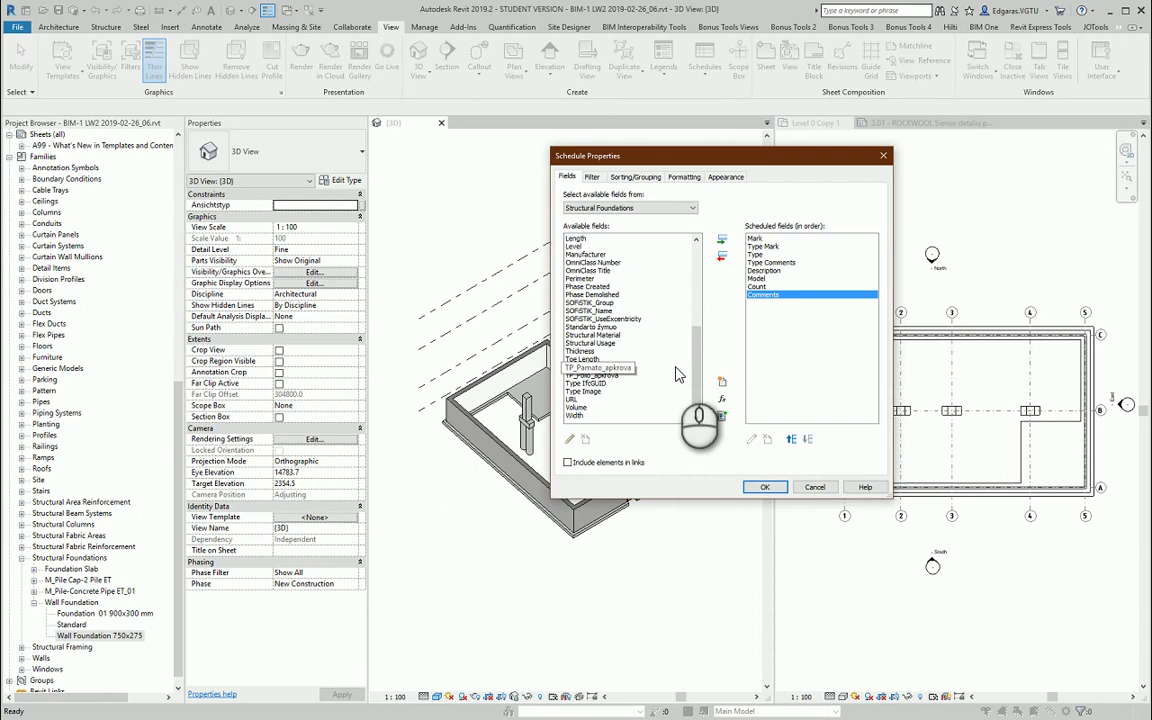
pyautogui.scroll(7, 676, 374)
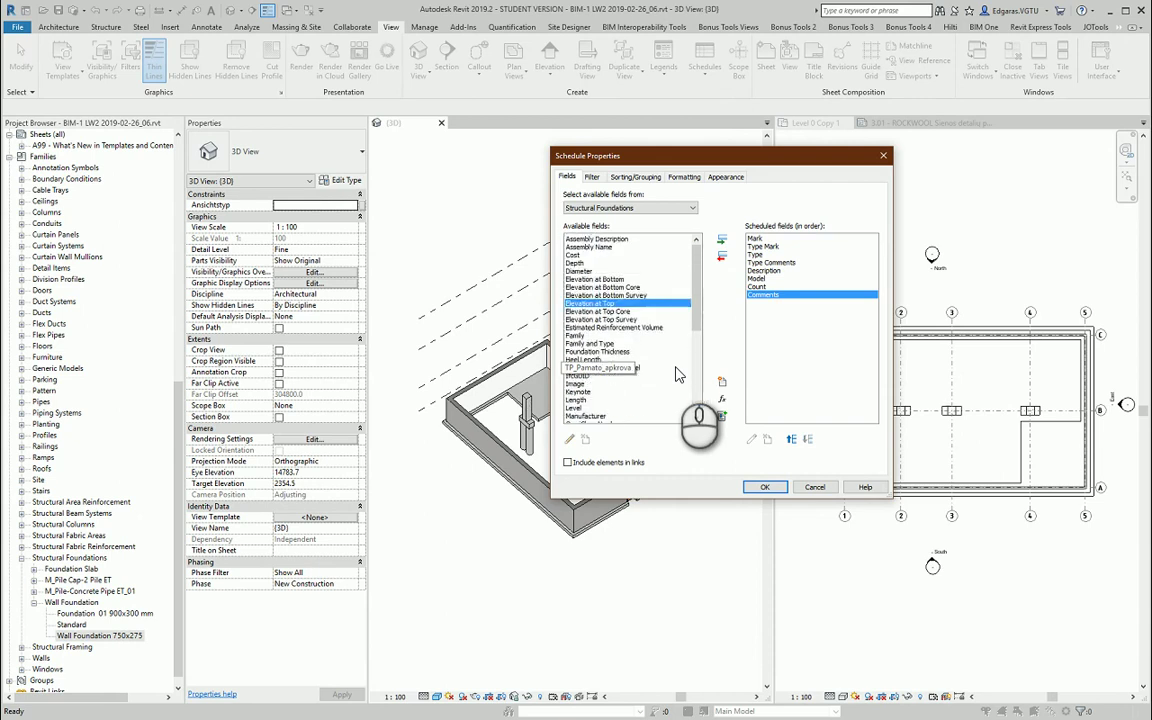
pyautogui.scroll(1, 669, 289)
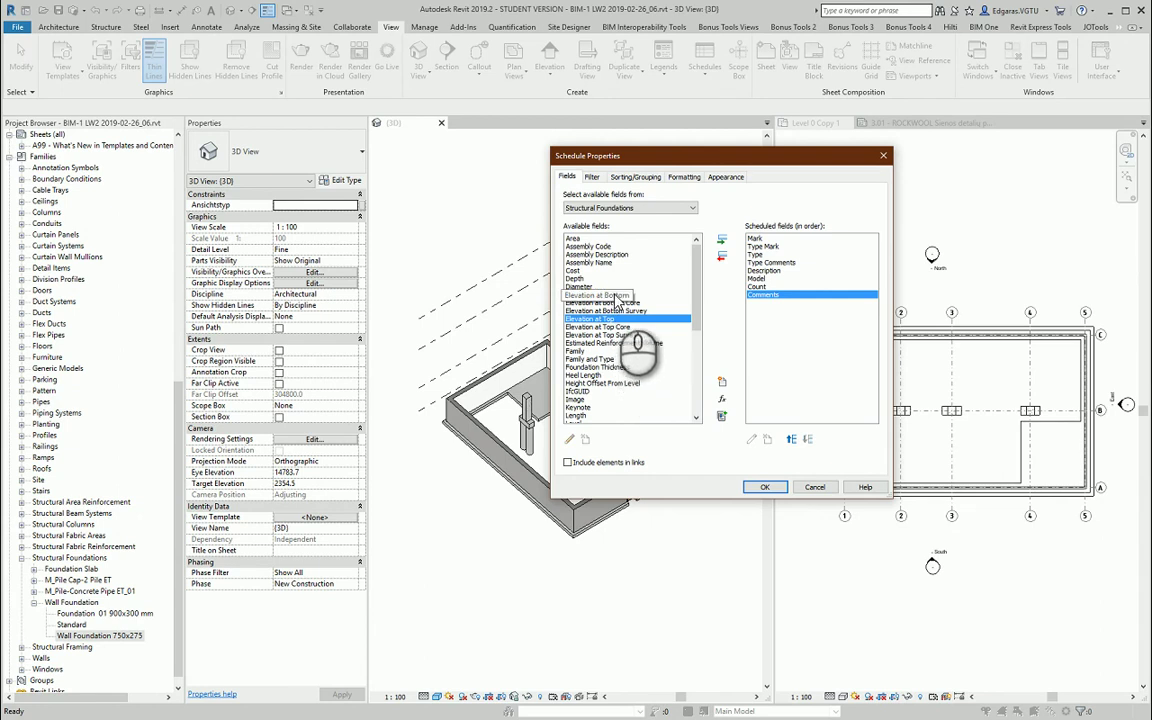
pyautogui.doubleClick(603, 295)
pyautogui.doubleClick(605, 311)
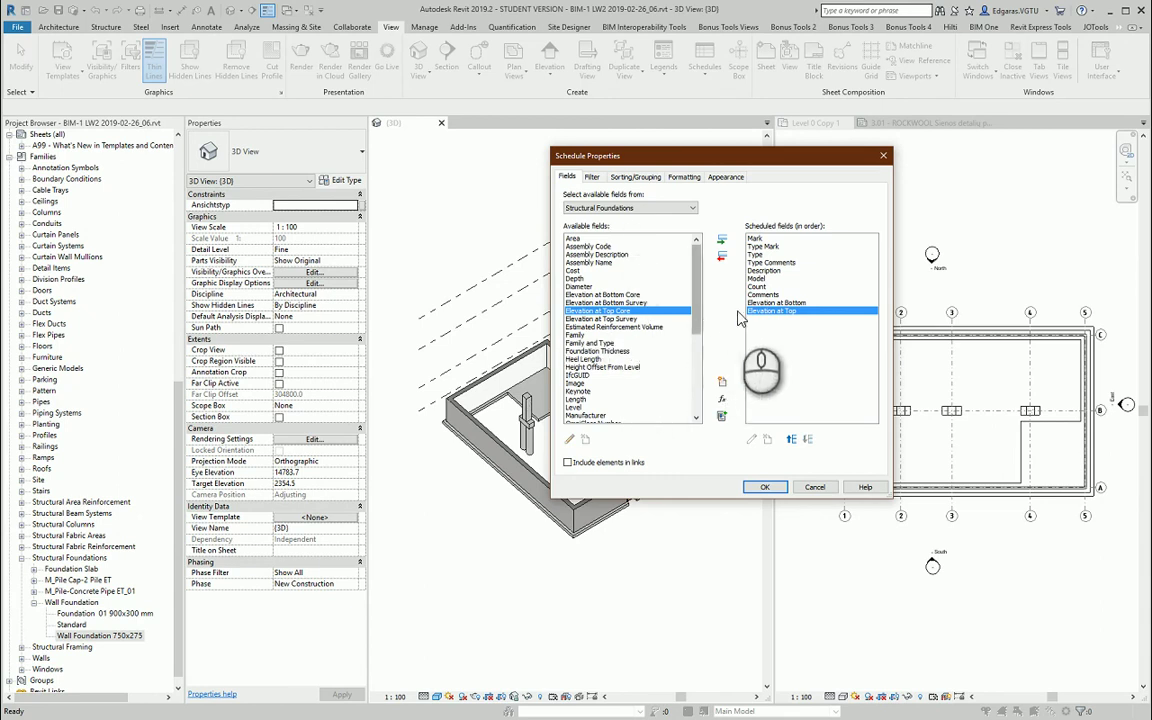
# Step: Leave the schedule's Filter settings with no filter applied
pyautogui.click(592, 177)
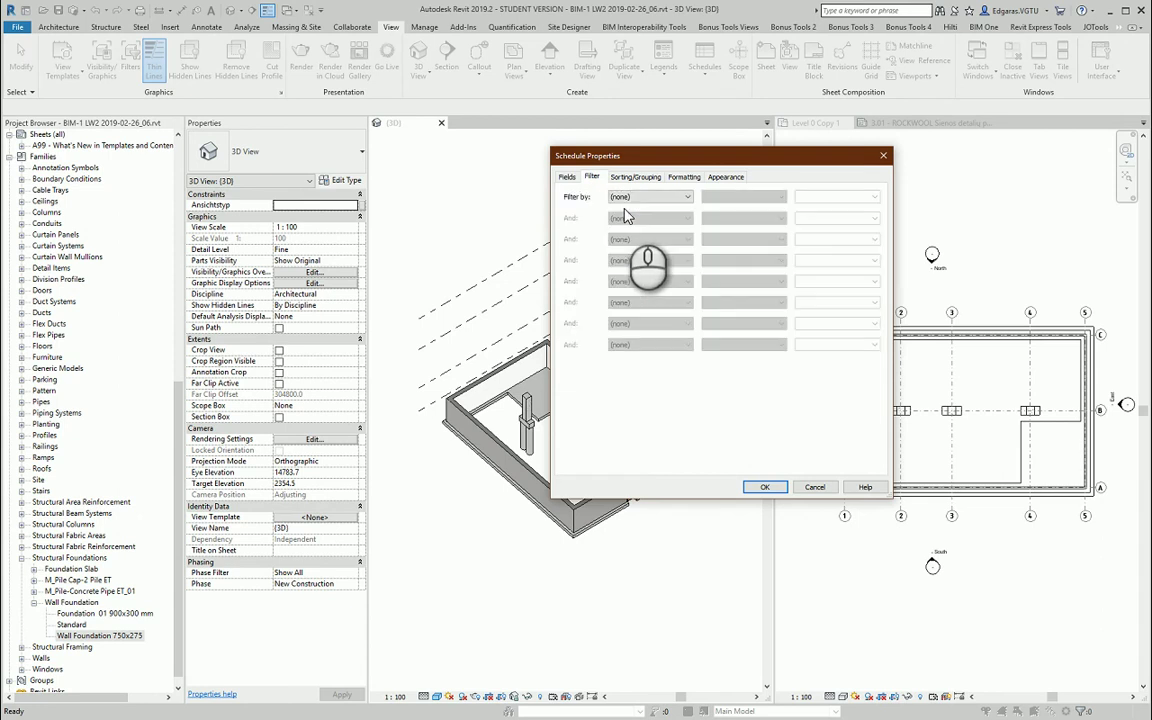
pyautogui.click(645, 197)
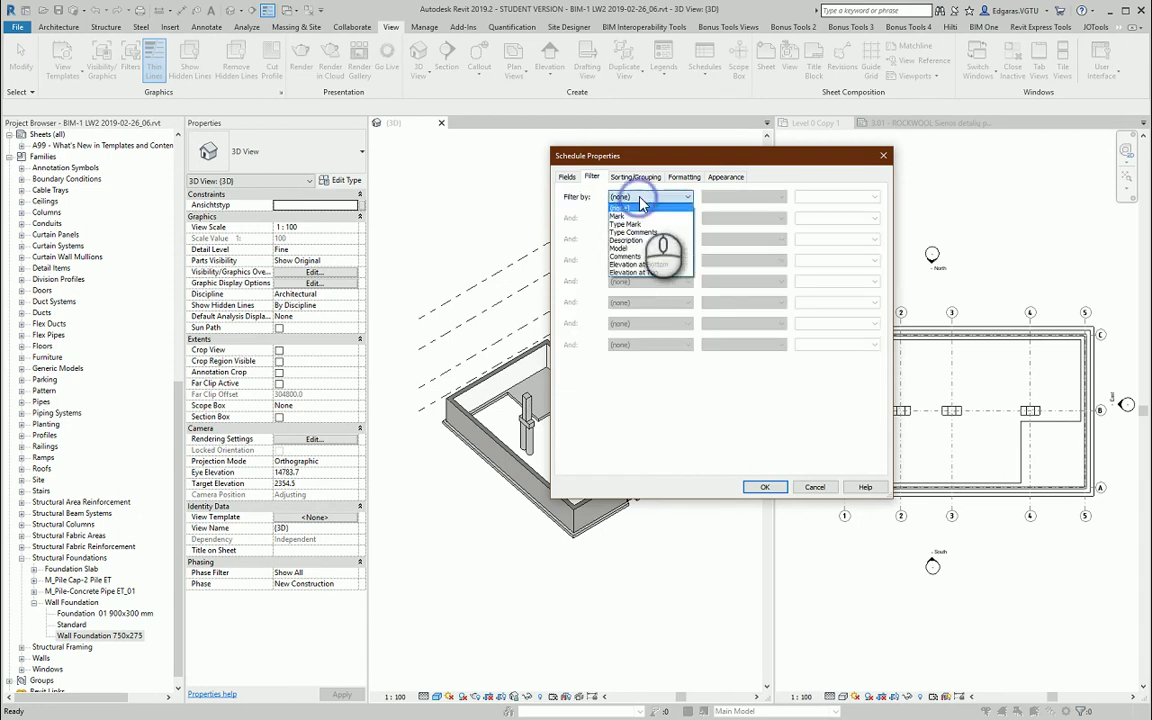
pyautogui.click(588, 206)
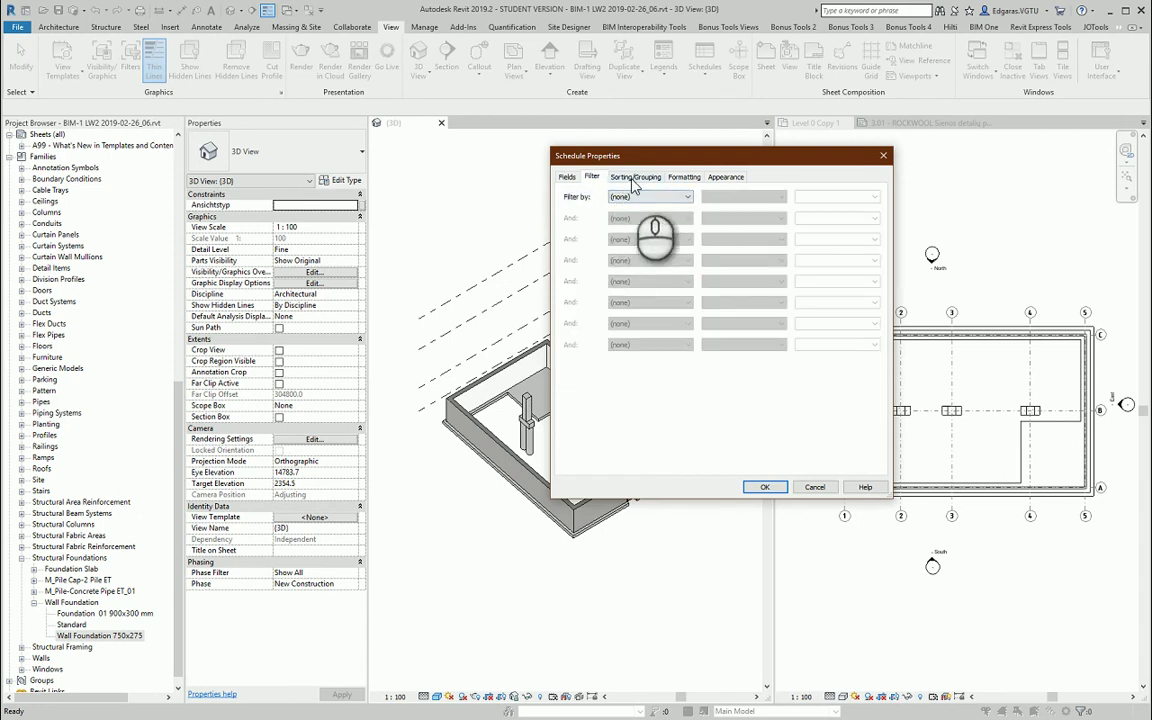
# Step: Sort the schedule by Mark, then Type Mark, then Type
pyautogui.click(634, 177)
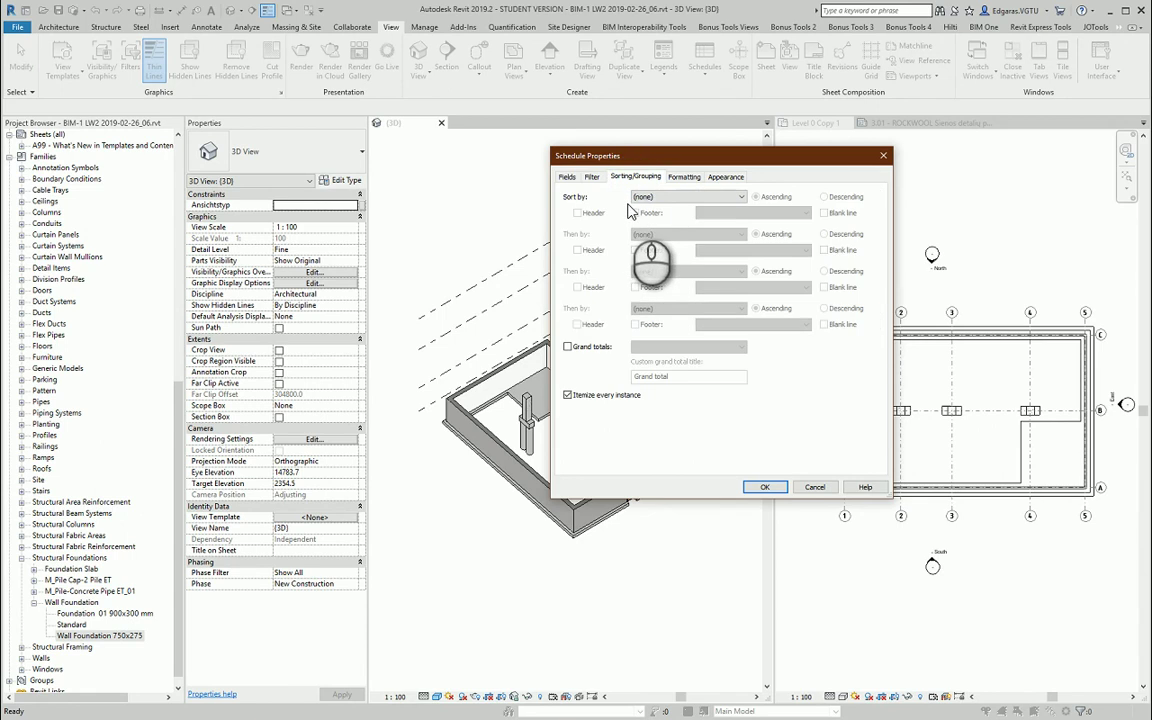
pyautogui.click(664, 197)
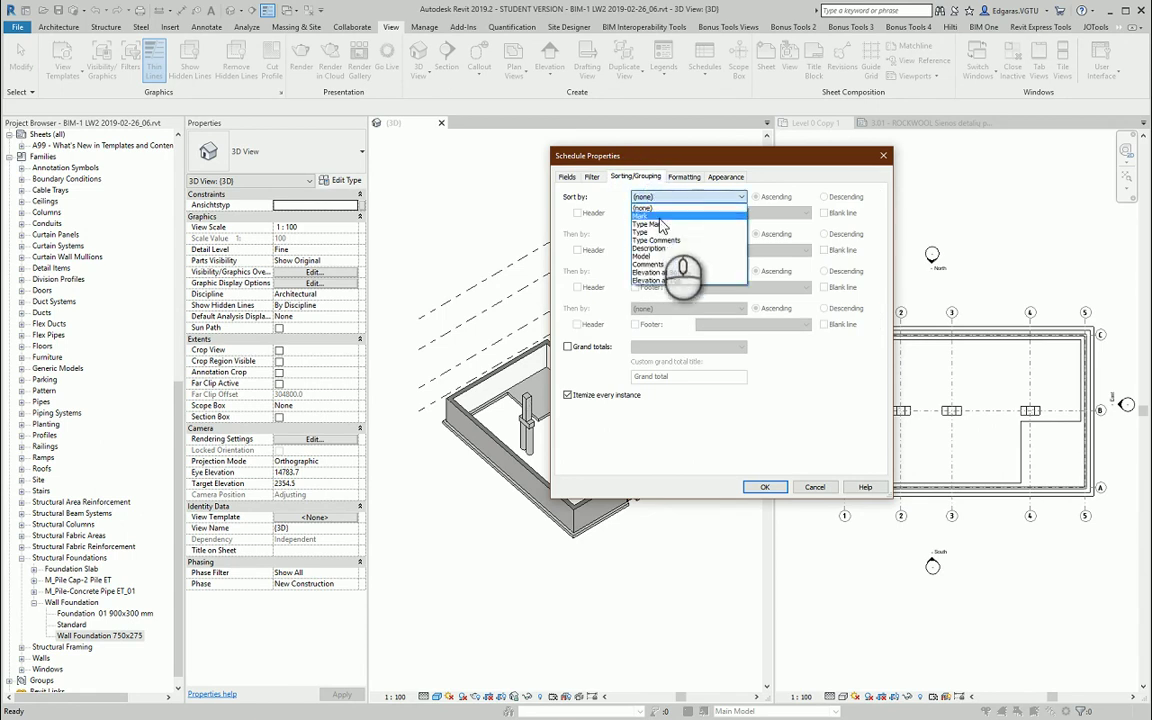
pyautogui.click(654, 232)
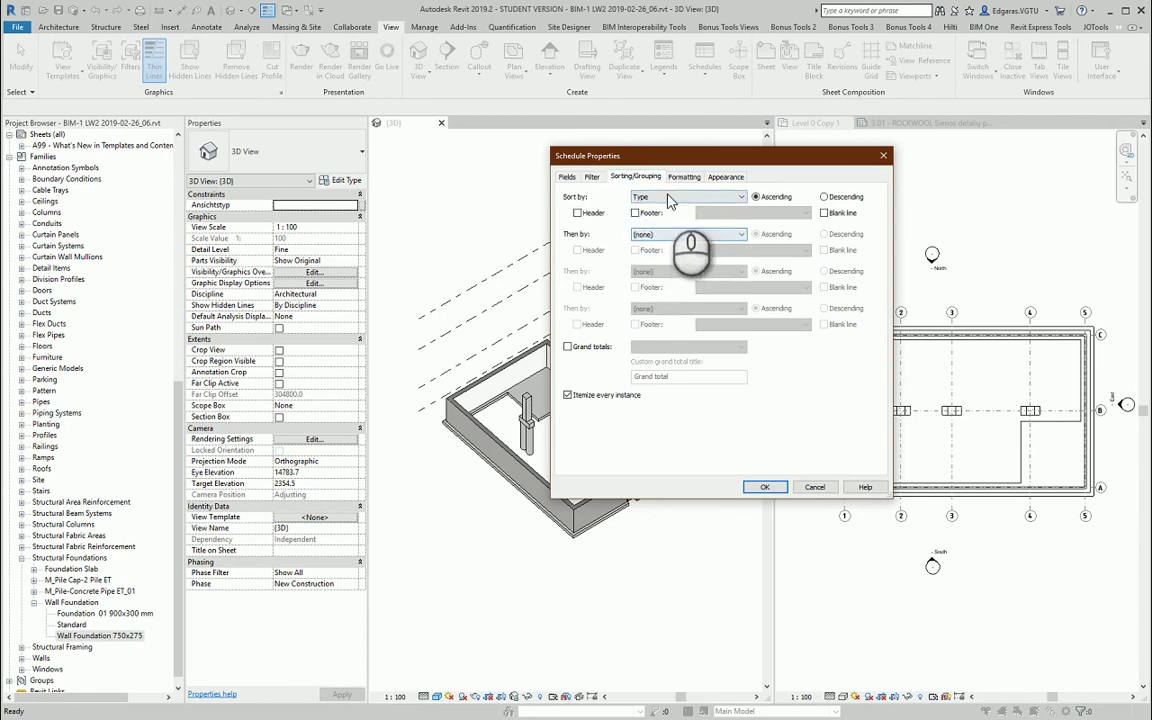
pyautogui.click(669, 199)
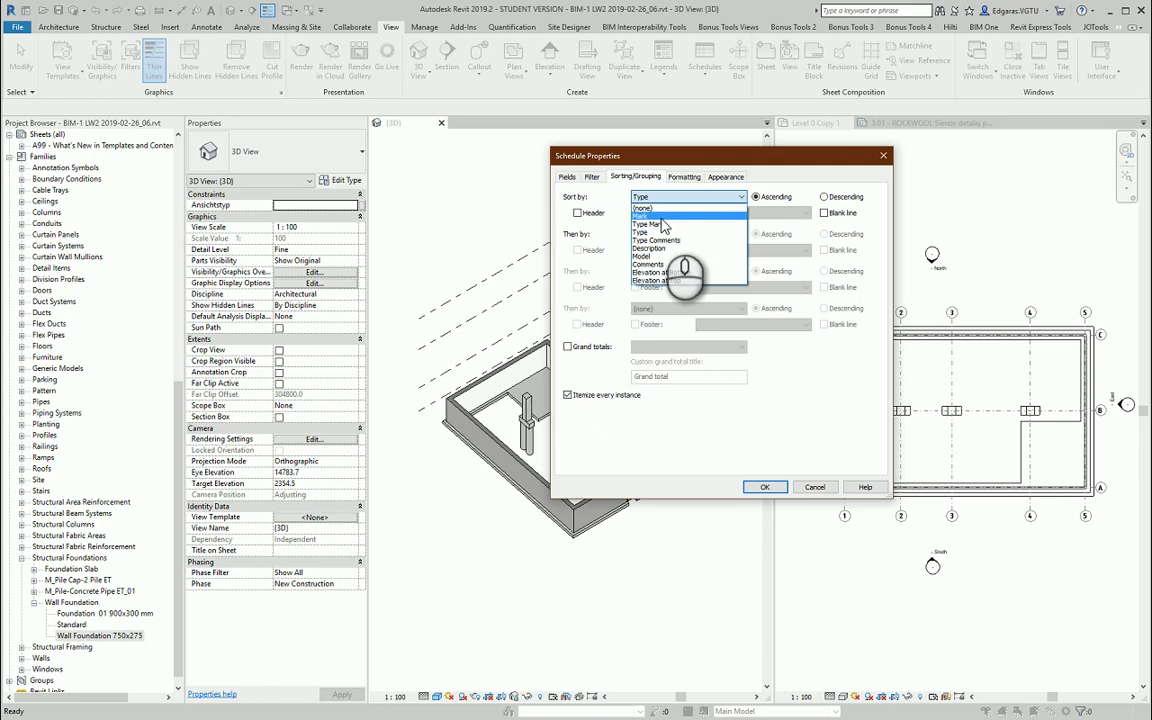
pyautogui.click(660, 217)
pyautogui.click(670, 234)
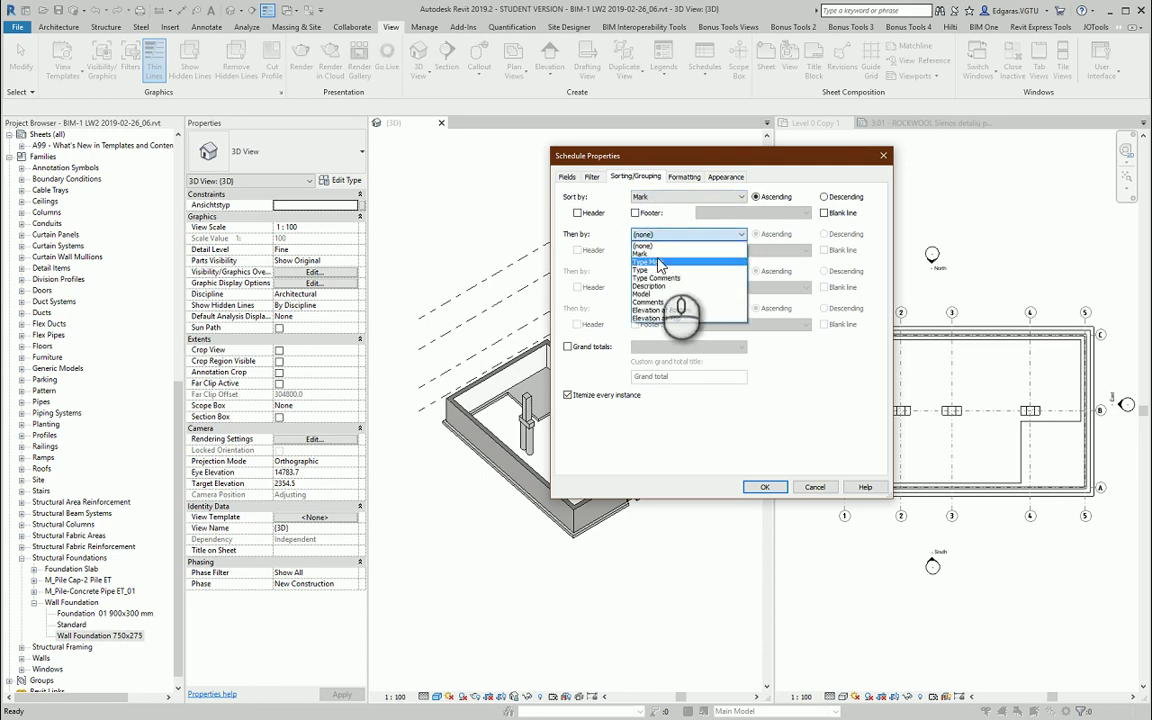
pyautogui.click(659, 262)
pyautogui.click(664, 271)
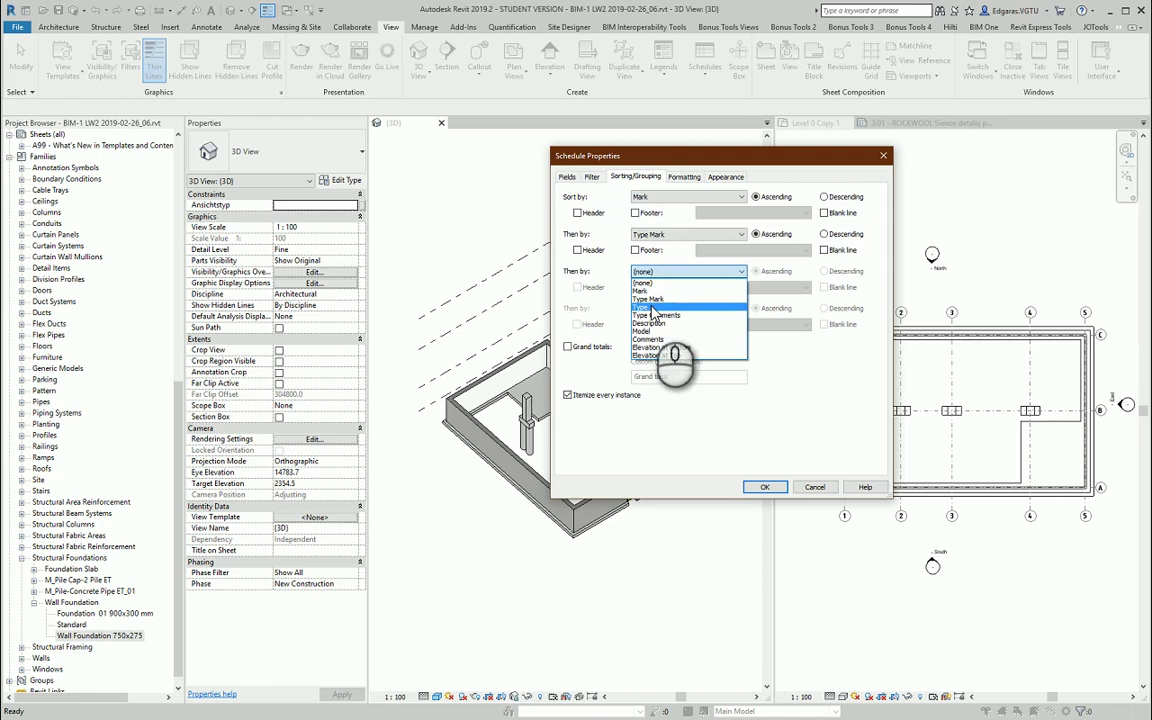
pyautogui.click(652, 308)
# Step: Turn on Title and totals grand totals and untick Itemize every instance
pyautogui.click(568, 346)
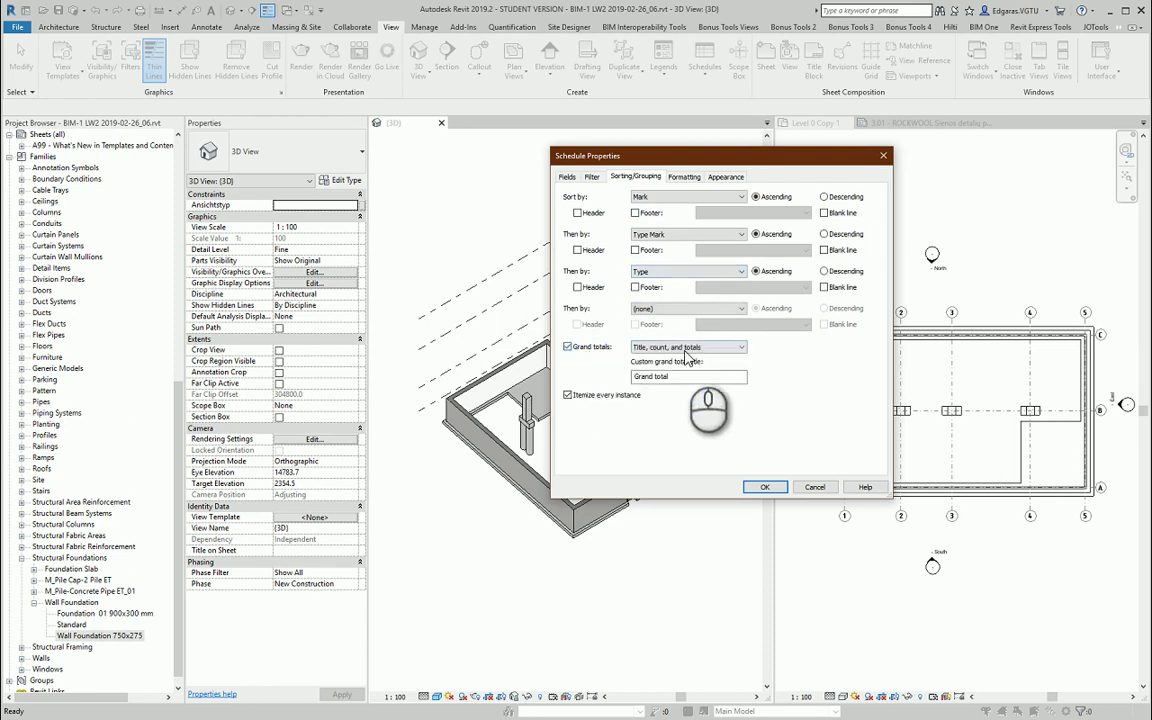
pyautogui.click(685, 350)
pyautogui.click(650, 360)
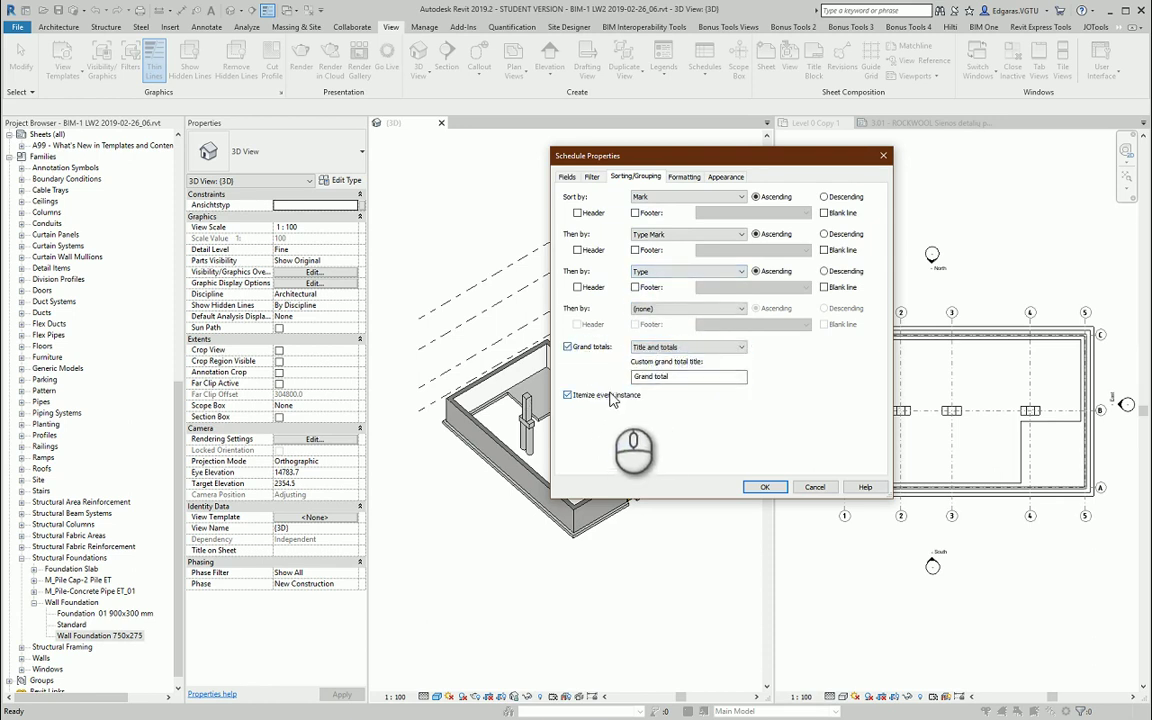
pyautogui.click(610, 397)
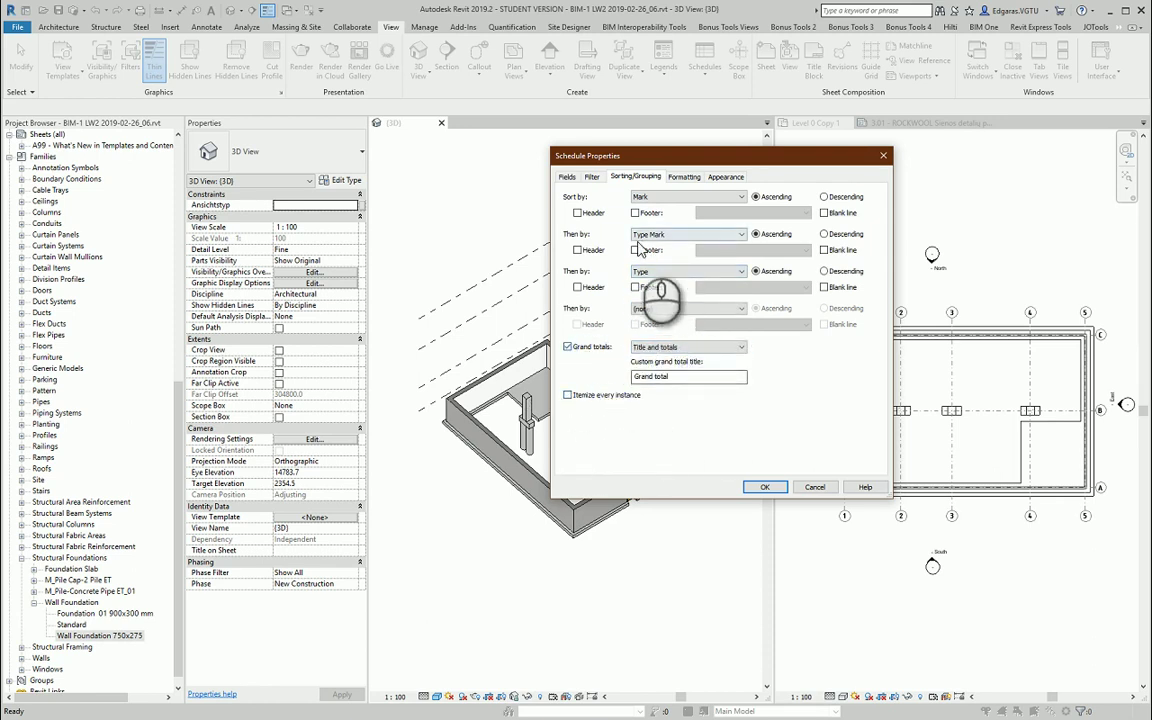
pyautogui.click(687, 180)
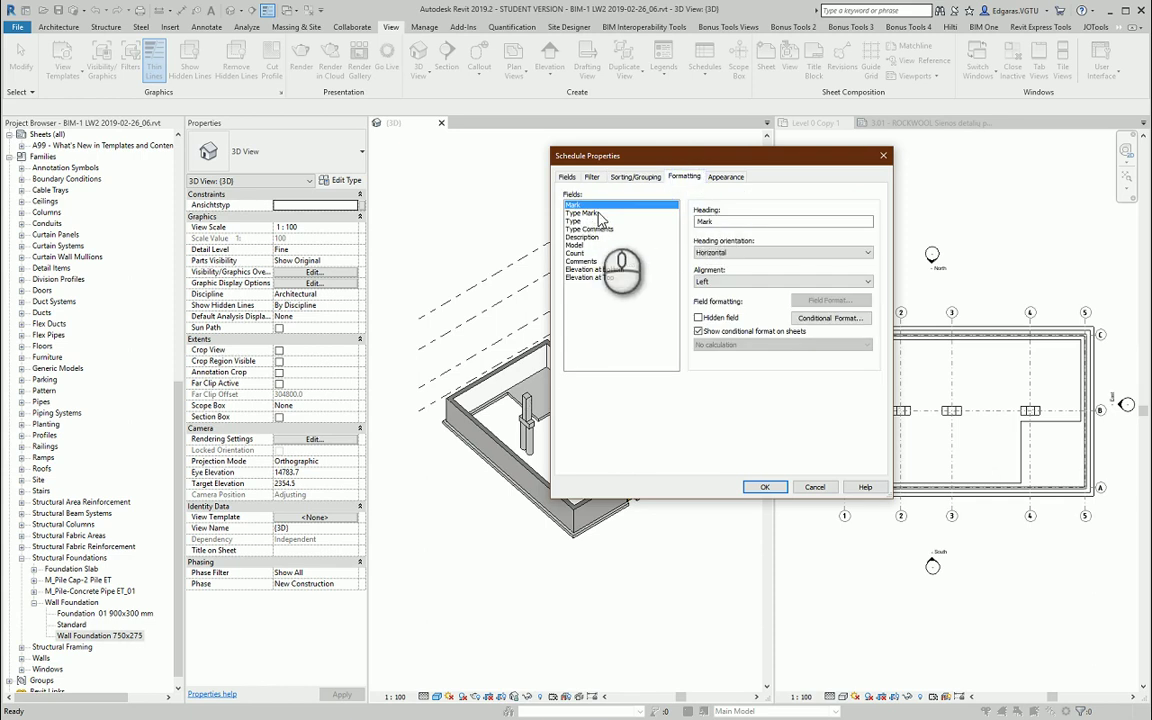
# Step: Center-align the Mark and Type Mark columns
pyautogui.click(760, 281)
pyautogui.click(745, 293)
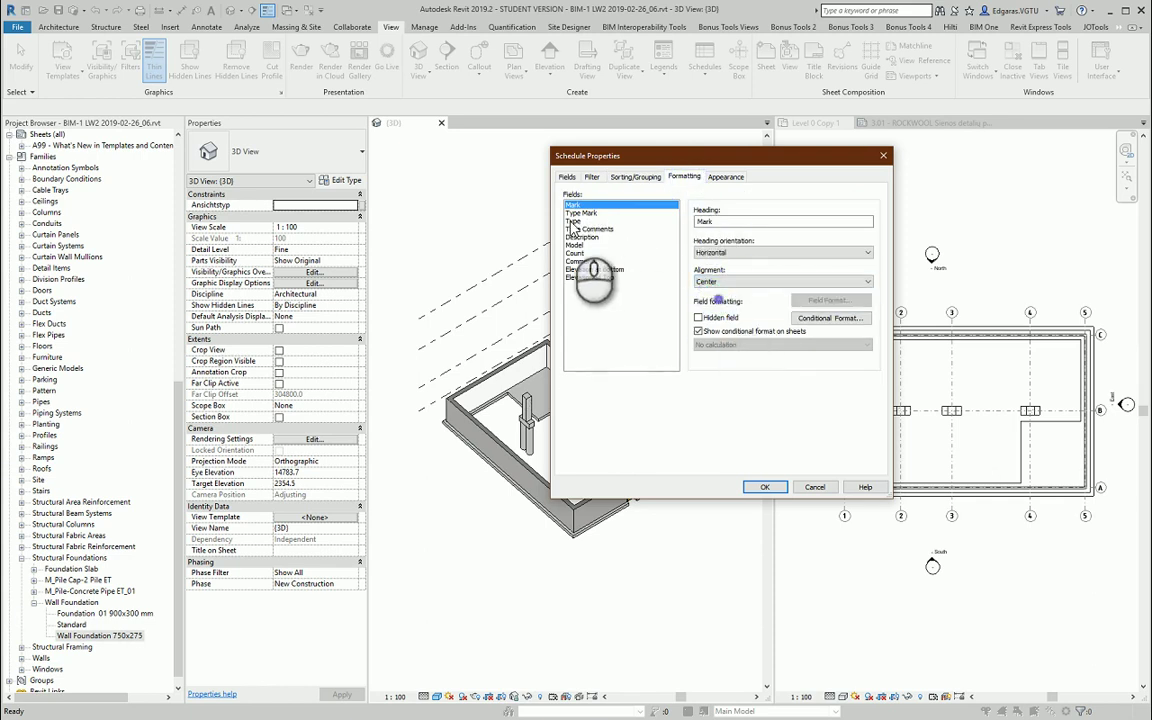
pyautogui.click(590, 213)
pyautogui.click(760, 281)
pyautogui.click(745, 293)
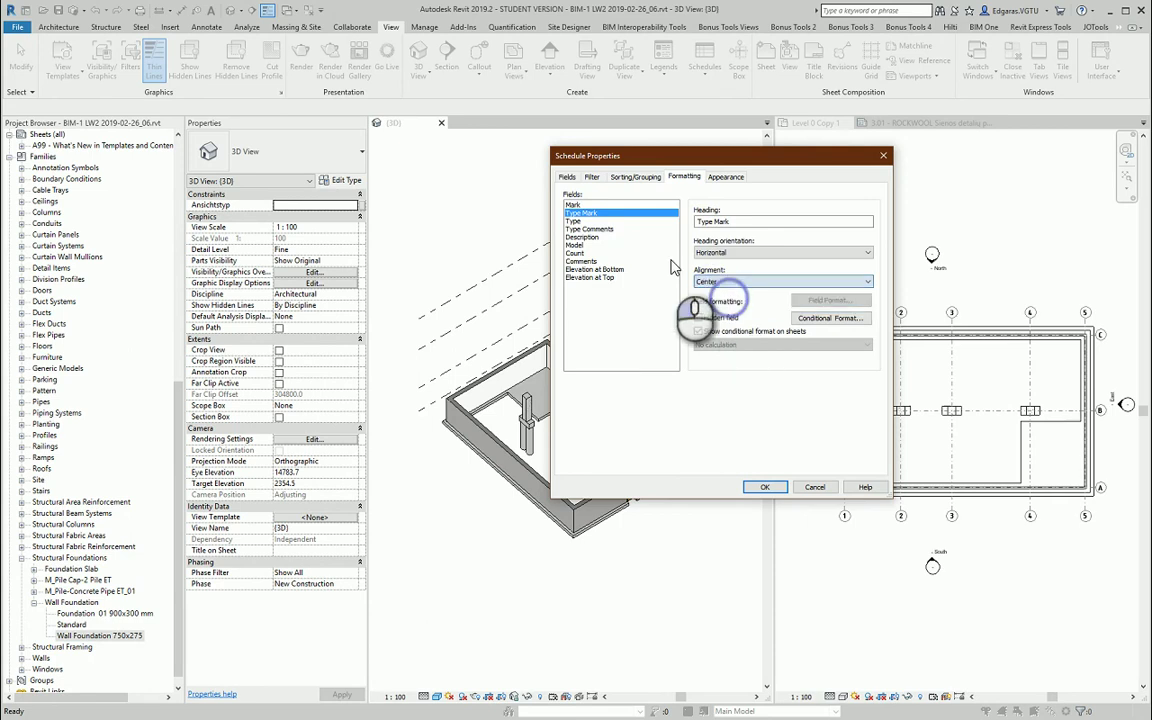
# Step: Center-align the Count column and keep it without calculation
pyautogui.click(580, 221)
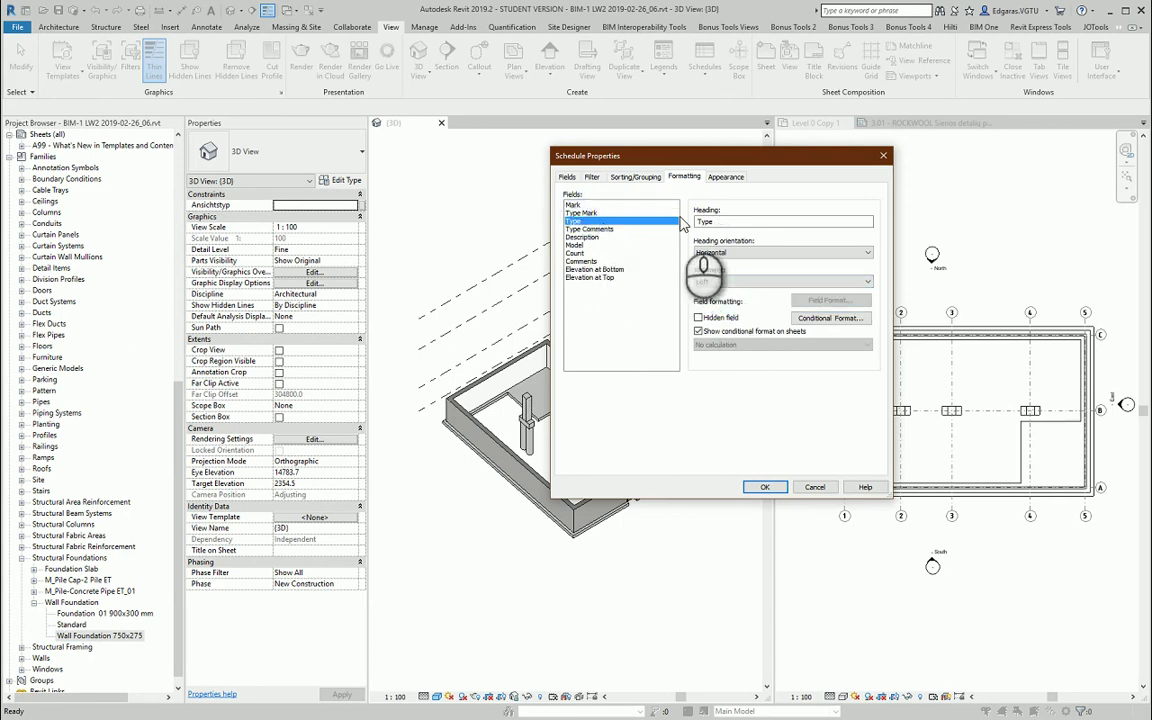
pyautogui.click(590, 229)
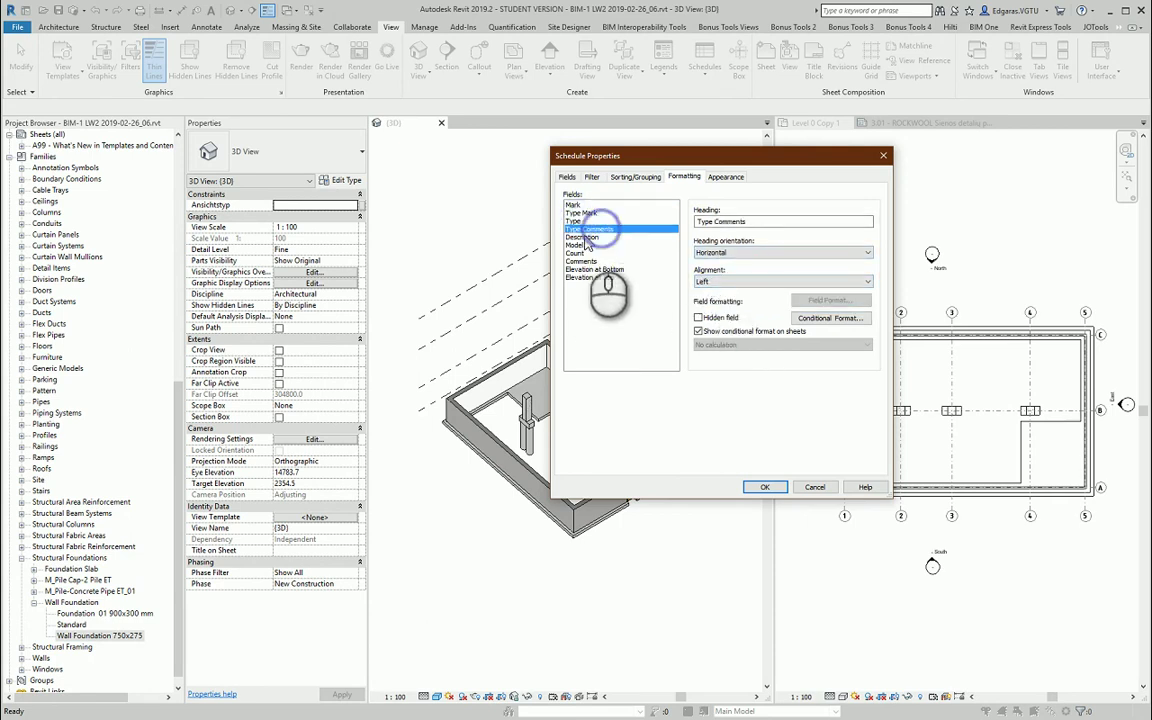
pyautogui.click(583, 237)
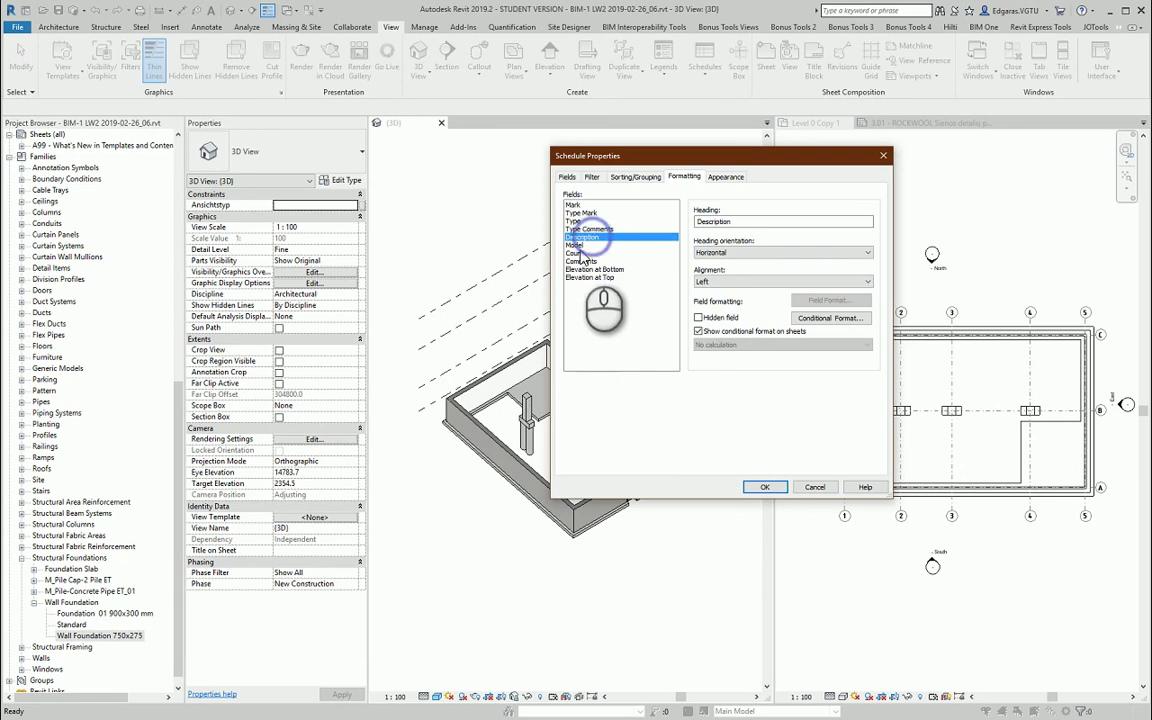
pyautogui.click(583, 245)
pyautogui.click(583, 253)
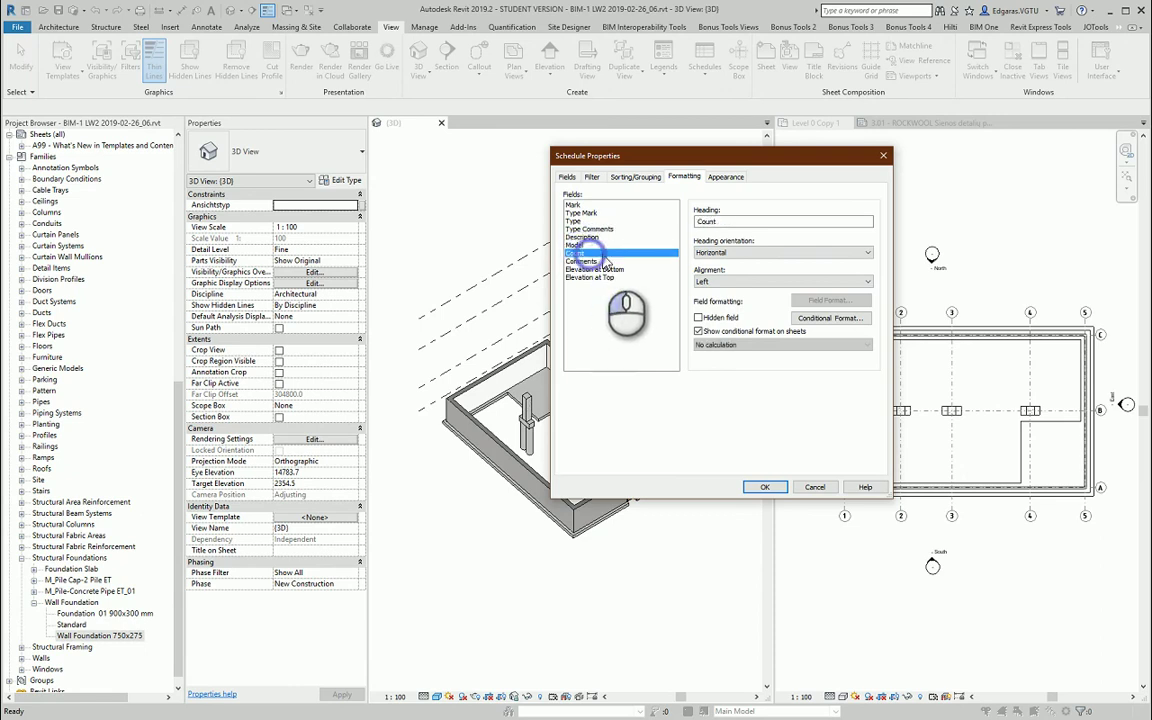
pyautogui.click(770, 281)
pyautogui.click(712, 300)
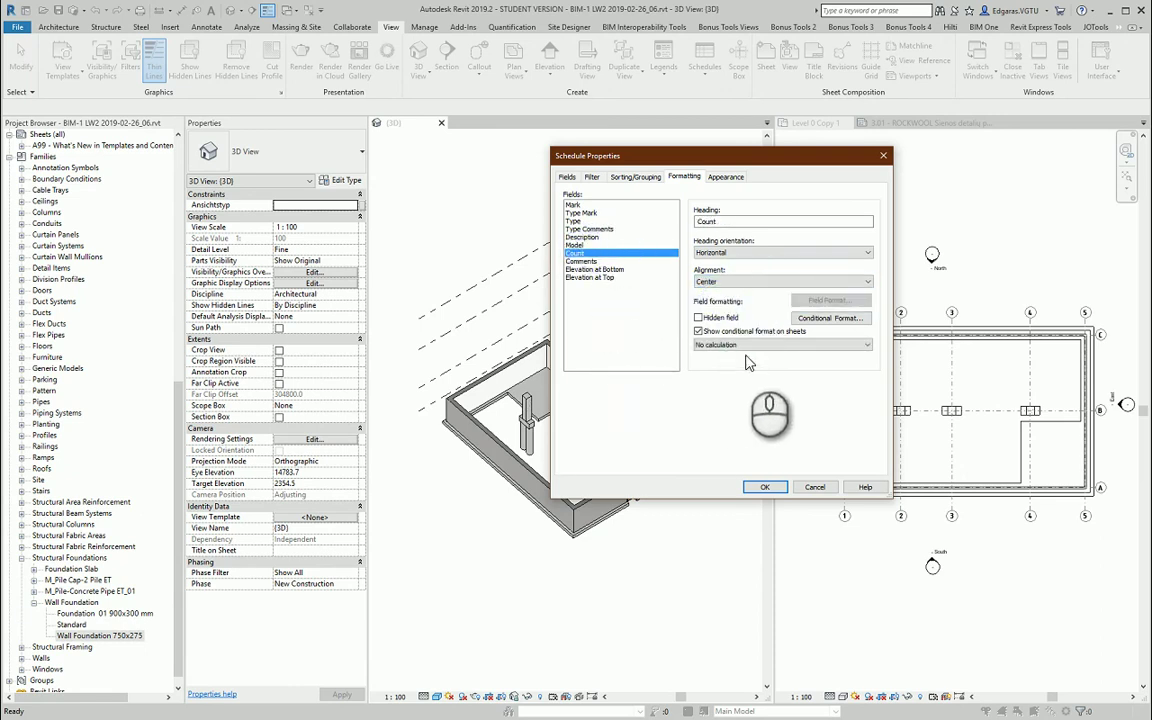
pyautogui.click(740, 344)
pyautogui.click(720, 356)
pyautogui.click(590, 261)
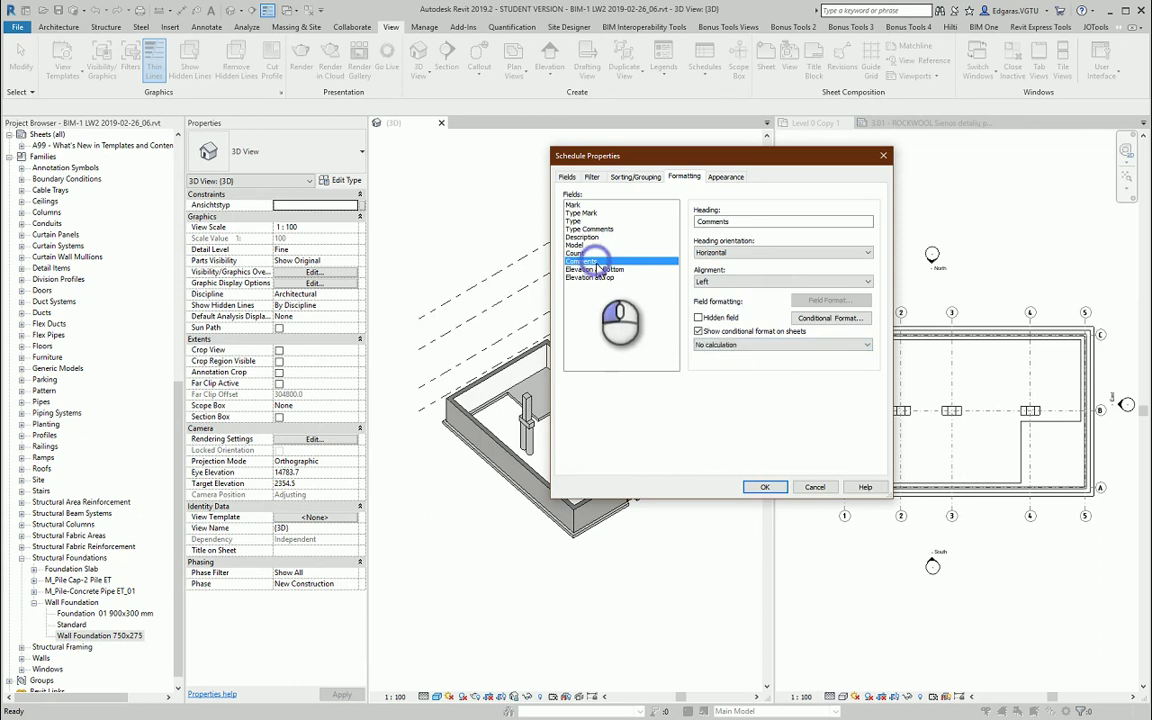
pyautogui.click(610, 270)
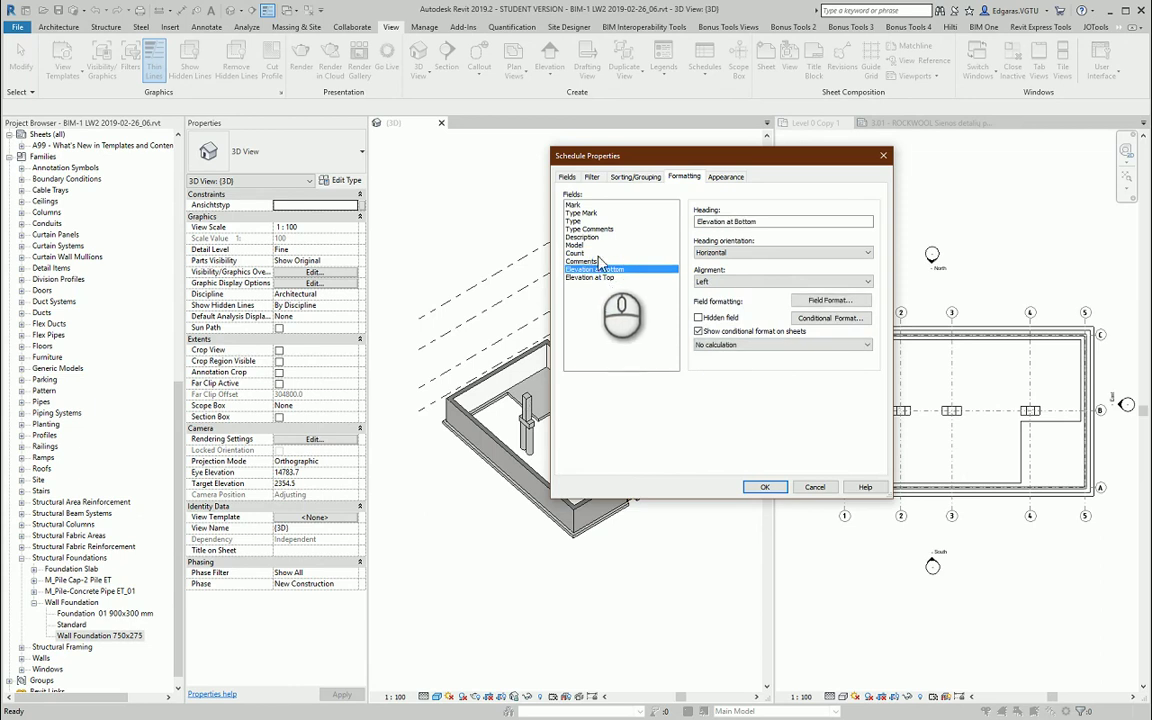
# Step: Move the Elevation at Bottom and Elevation at Top fields above Comments
pyautogui.click(567, 176)
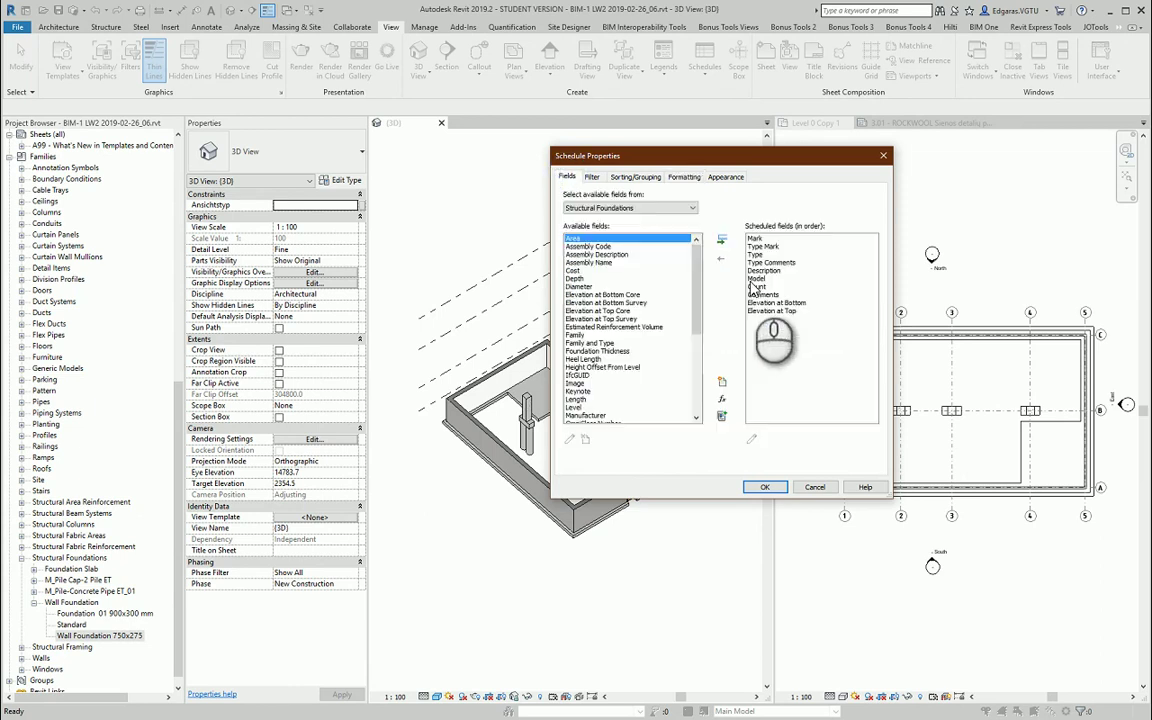
pyautogui.keyDown('shift'); pyautogui.click(778, 312); pyautogui.keyUp('shift')
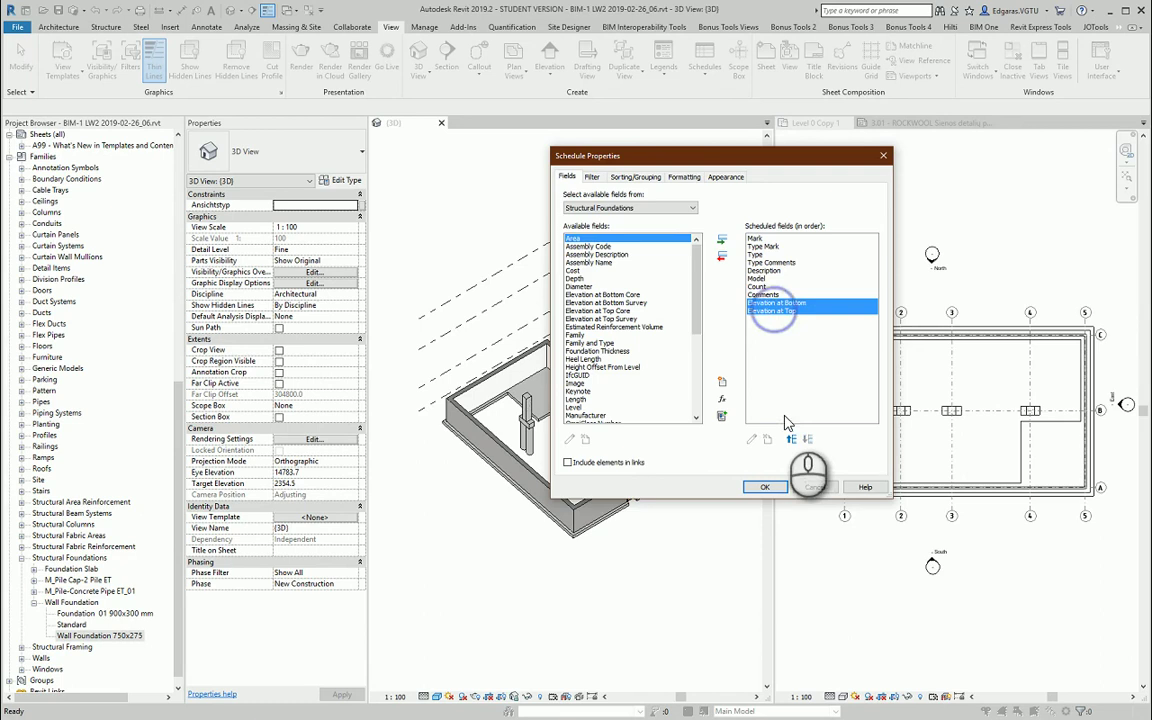
pyautogui.click(791, 439)
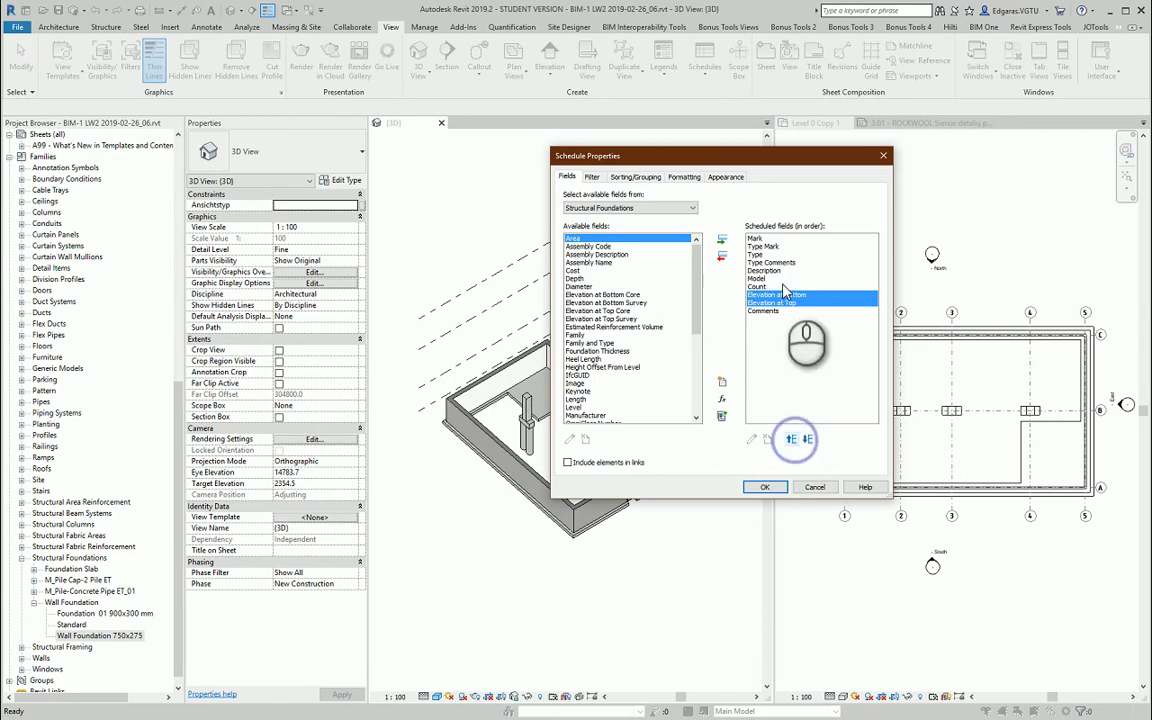
# Step: Set both elevation columns to Center alignment
pyautogui.click(684, 176)
pyautogui.click(605, 262)
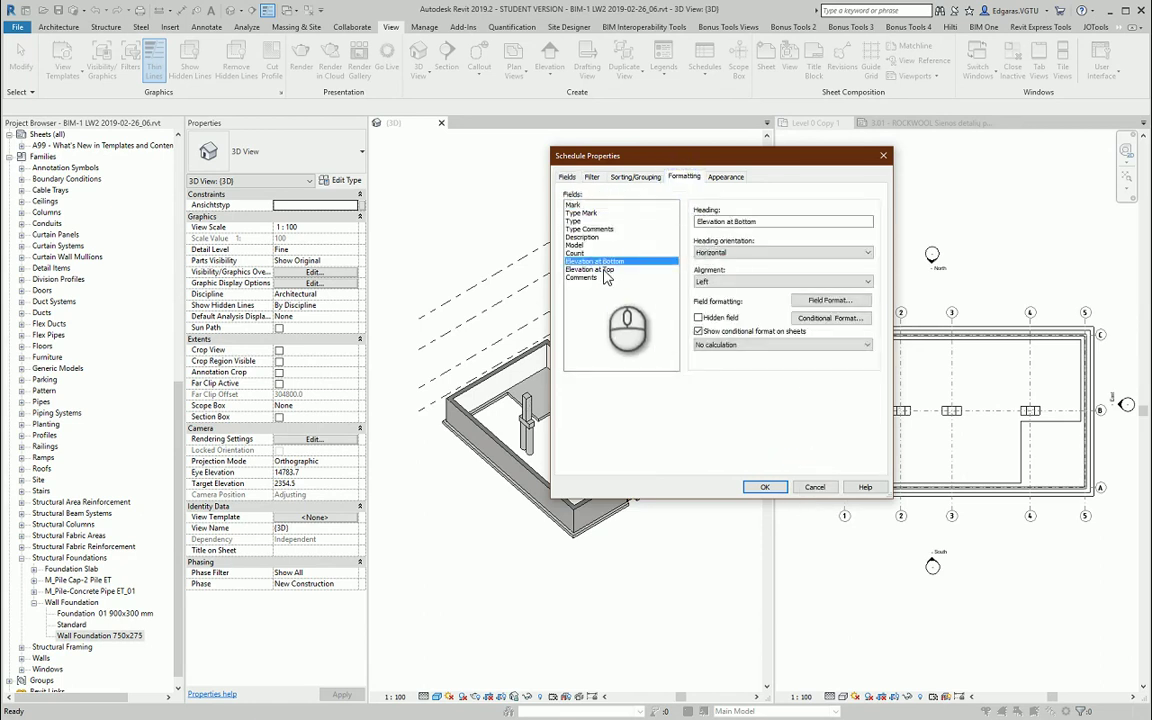
pyautogui.keyDown('shift'); pyautogui.click(605, 270); pyautogui.keyUp('shift')
pyautogui.click(760, 281)
pyautogui.click(715, 300)
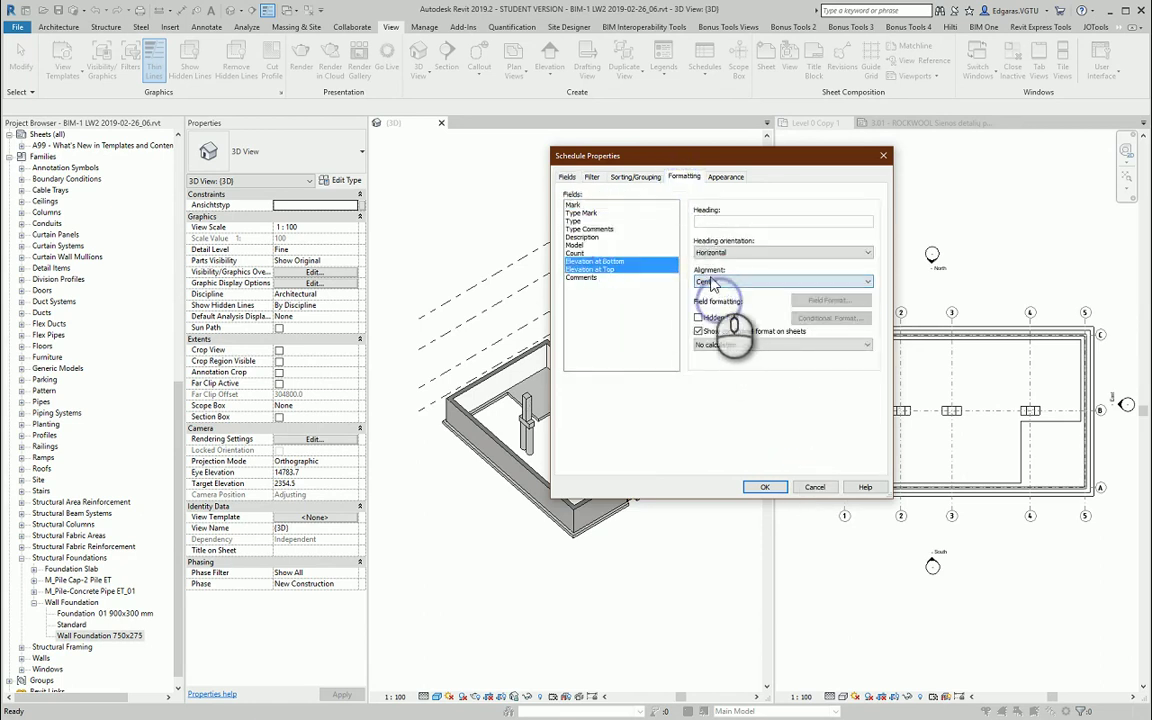
pyautogui.click(610, 261)
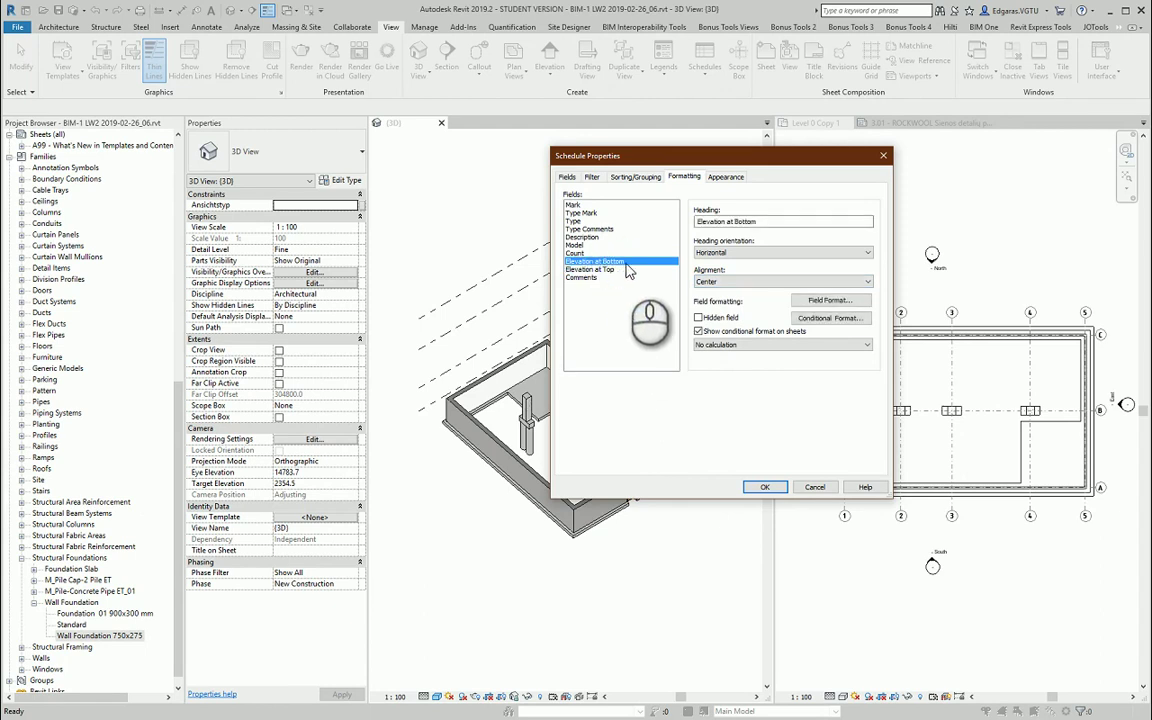
# Step: Set the sort levels after Mark to Type, Elevation at Bottom, then Elevation at Top
pyautogui.click(628, 177)
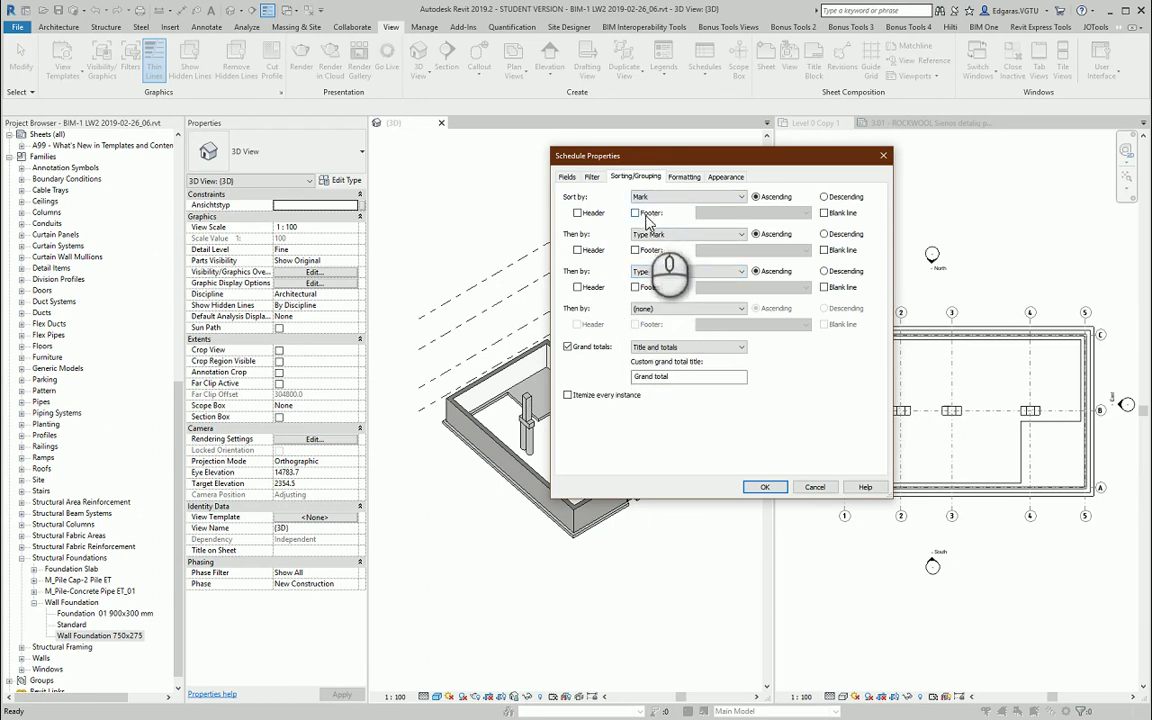
pyautogui.click(690, 308)
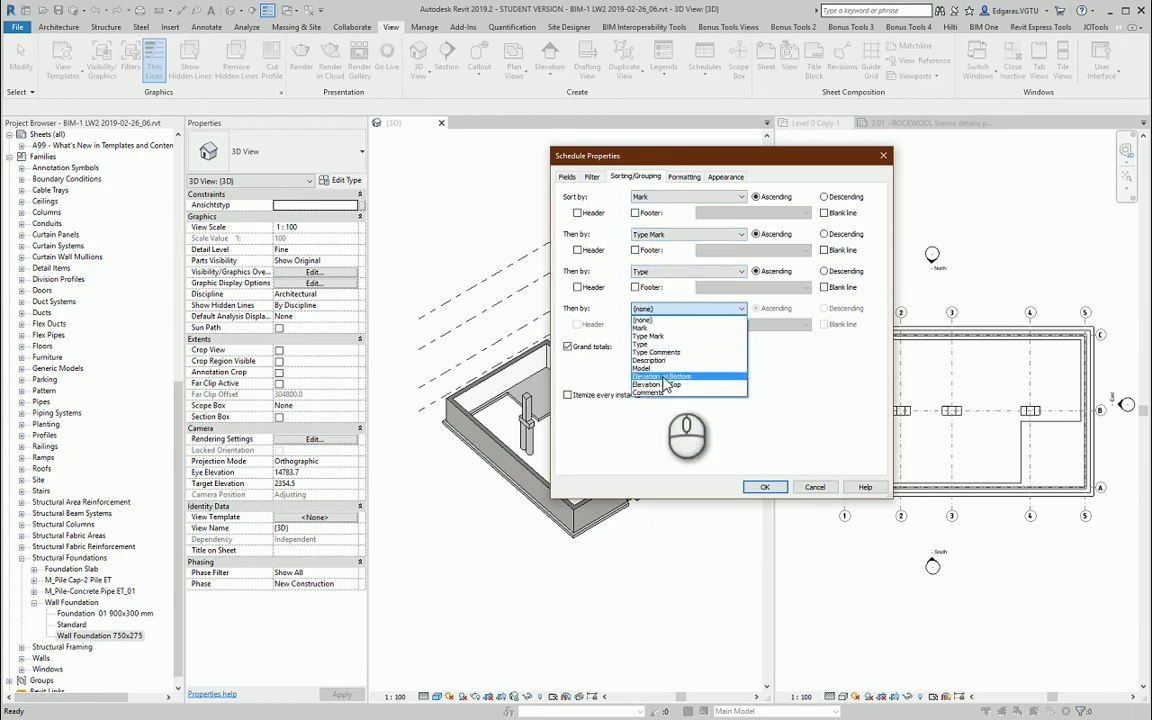
pyautogui.click(664, 235)
pyautogui.click(664, 236)
pyautogui.click(660, 269)
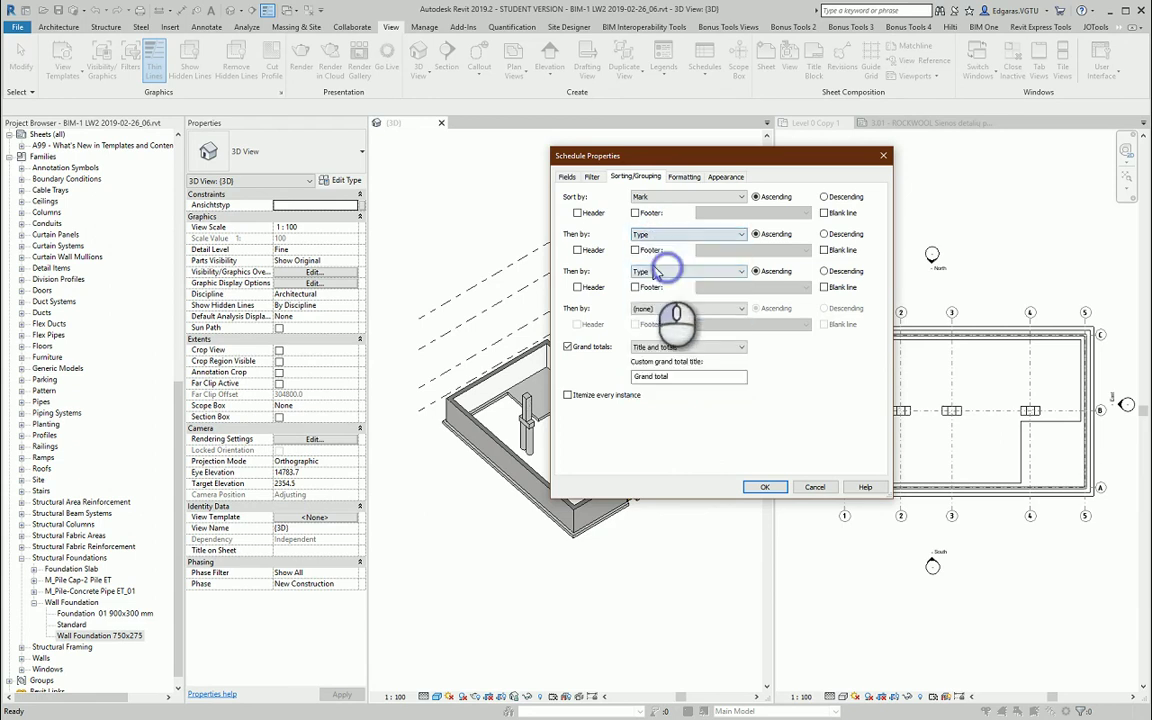
pyautogui.click(663, 271)
pyautogui.click(665, 339)
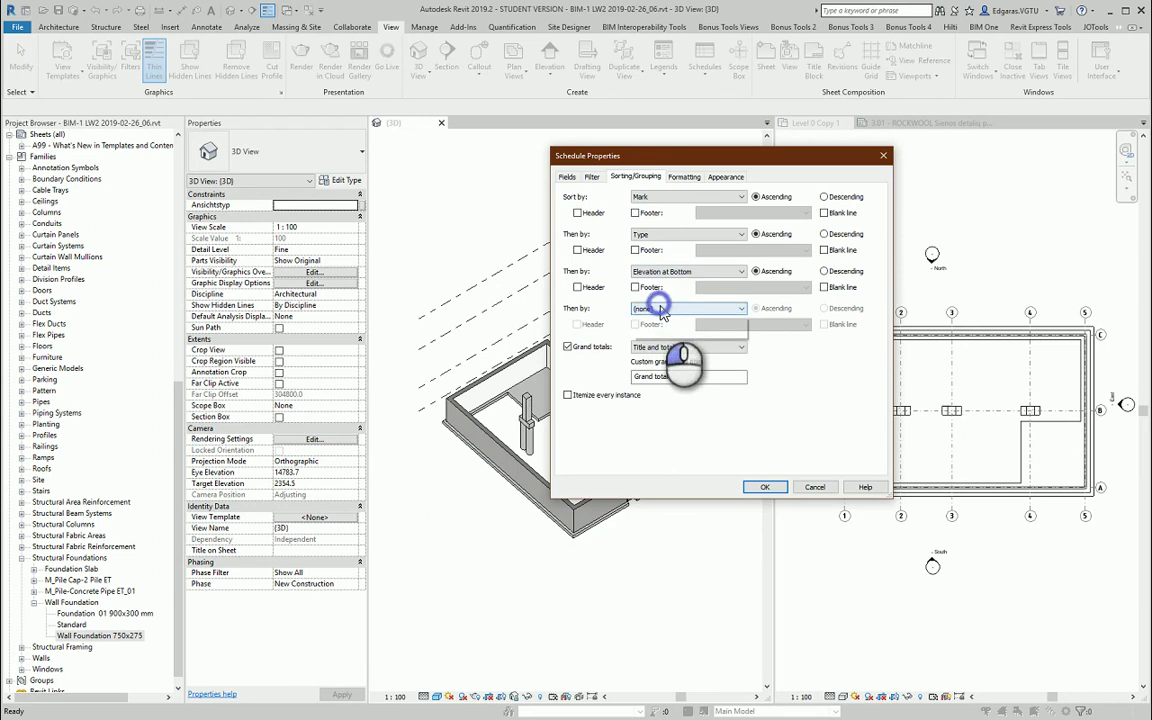
pyautogui.click(668, 309)
pyautogui.click(673, 386)
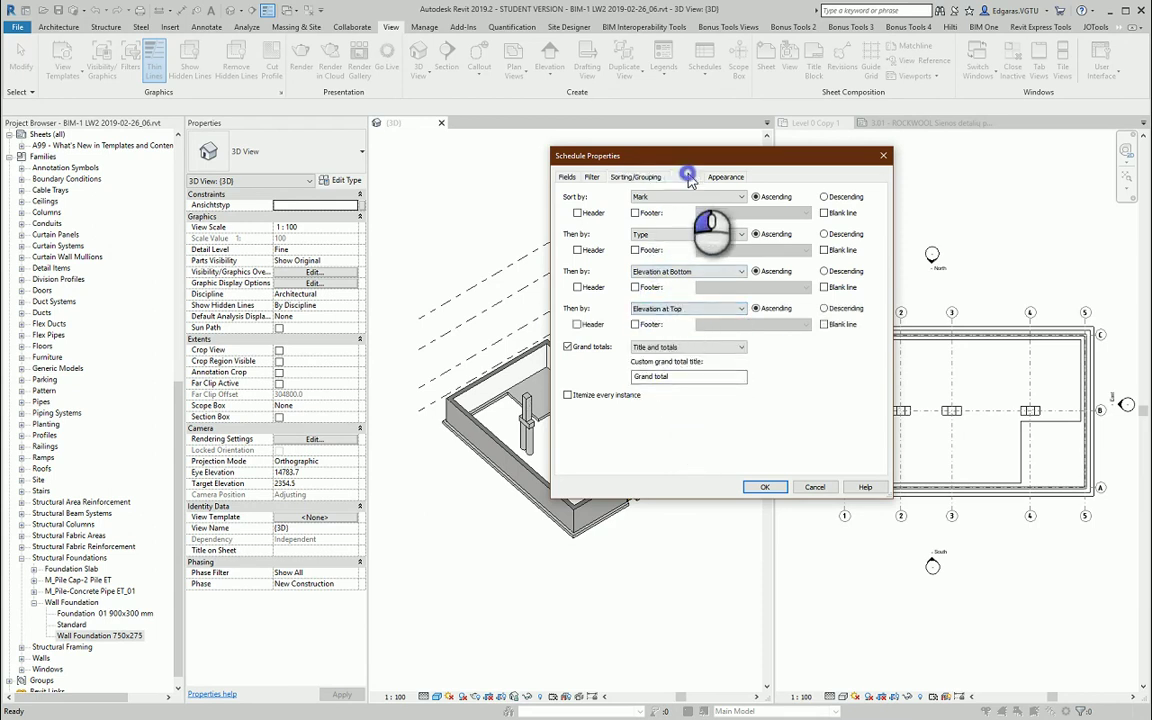
pyautogui.click(685, 176)
# Step: Untick Blank row before data, use 2.5mm ISOCPEUR for header and body text, and apply
pyautogui.click(727, 177)
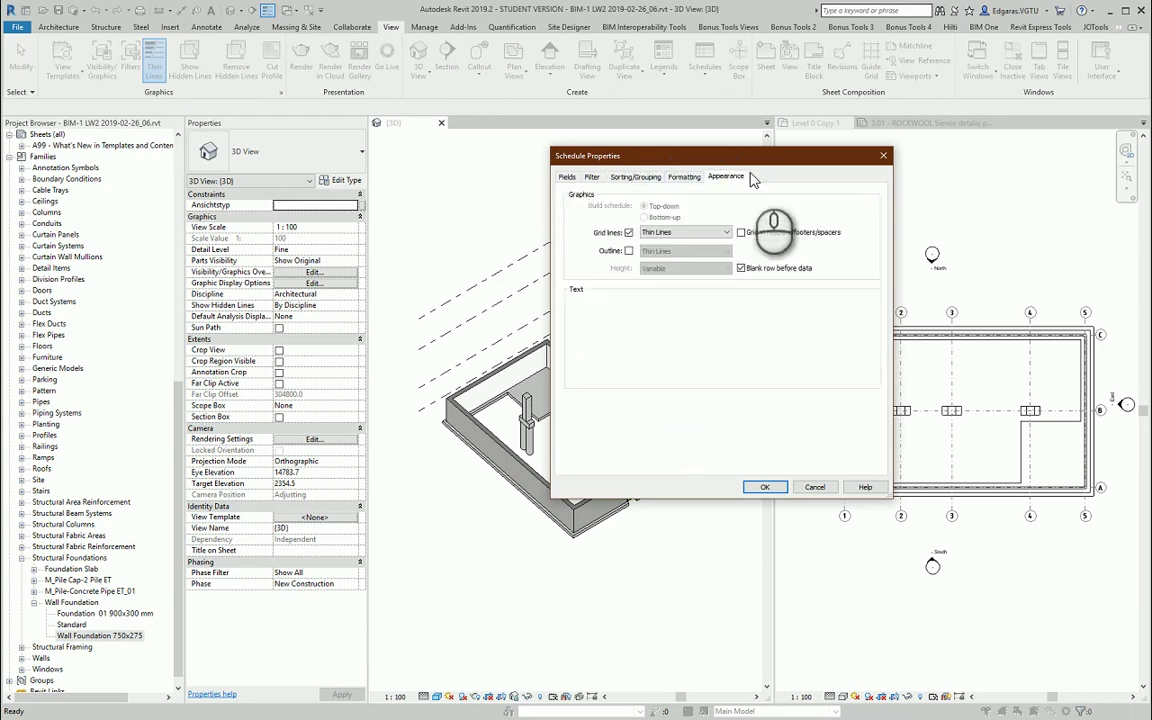
pyautogui.click(767, 271)
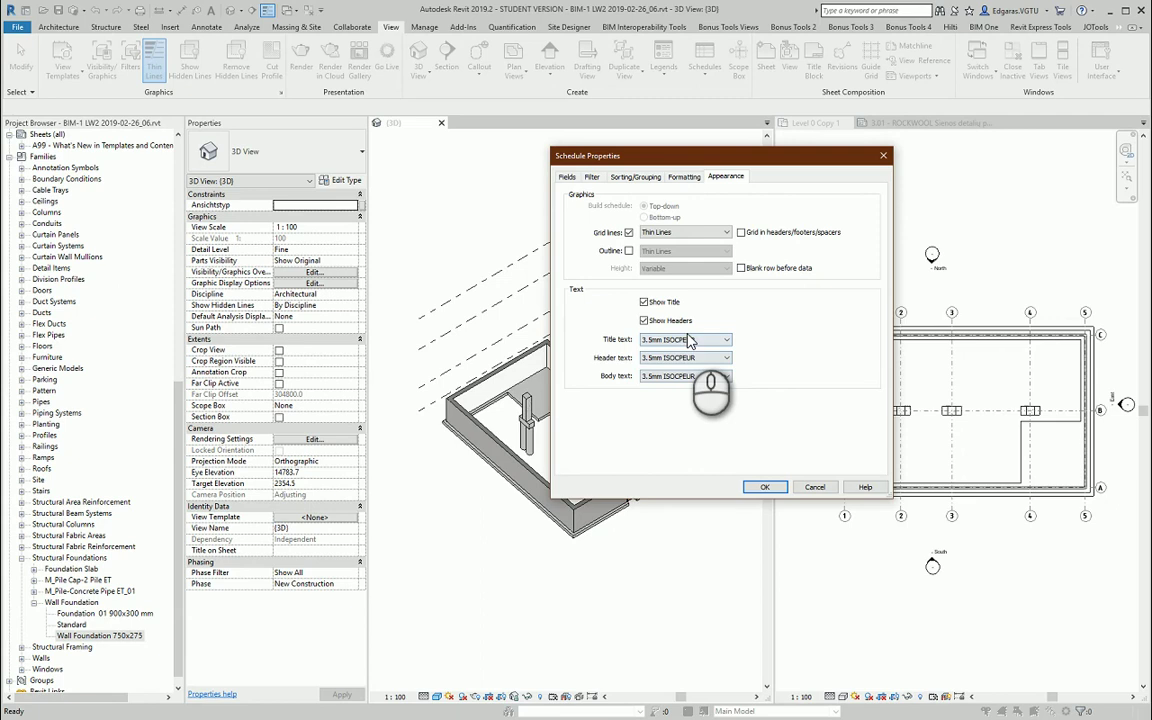
pyautogui.click(685, 358)
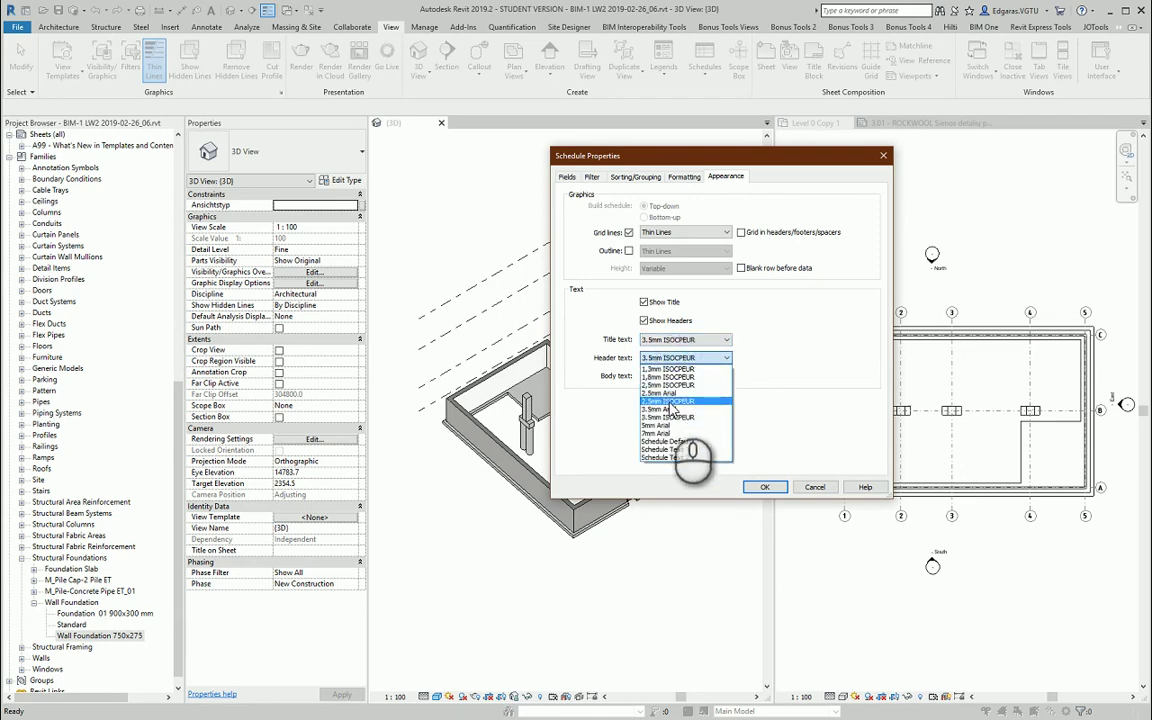
pyautogui.click(672, 401)
pyautogui.click(685, 376)
pyautogui.click(675, 419)
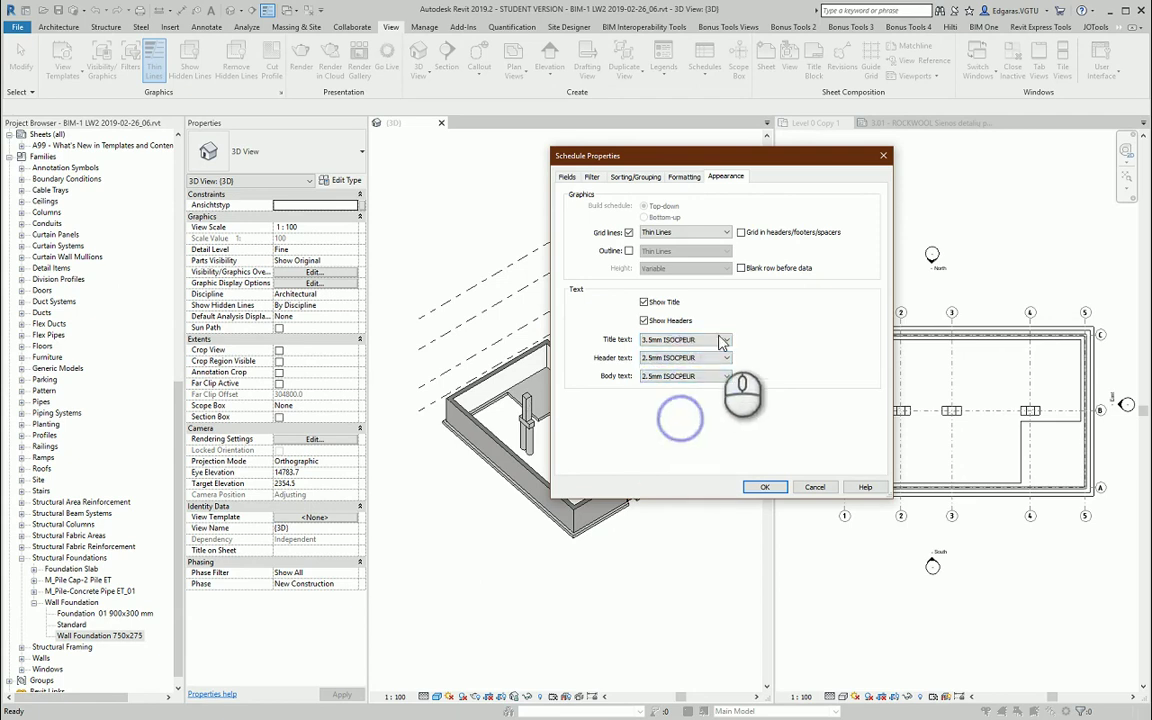
pyautogui.click(764, 487)
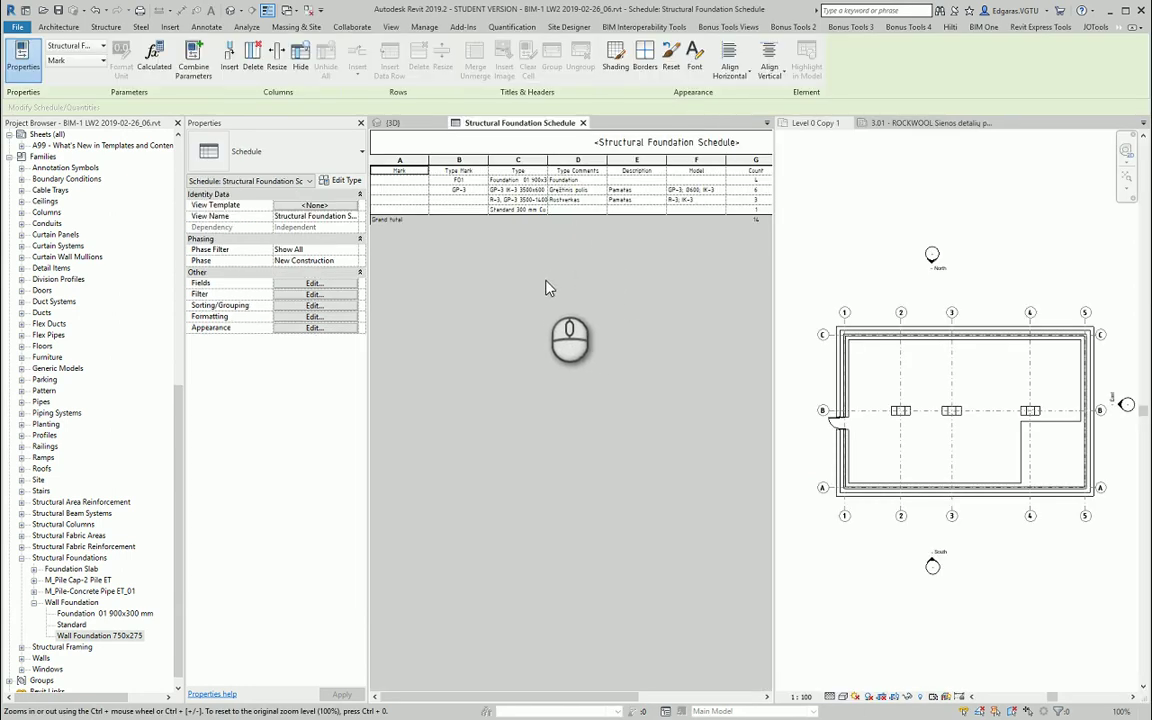
# Step: Resize the Mark and Type Mark columns to width 30
pyautogui.moveTo(405, 160); pyautogui.dragTo(460, 160)
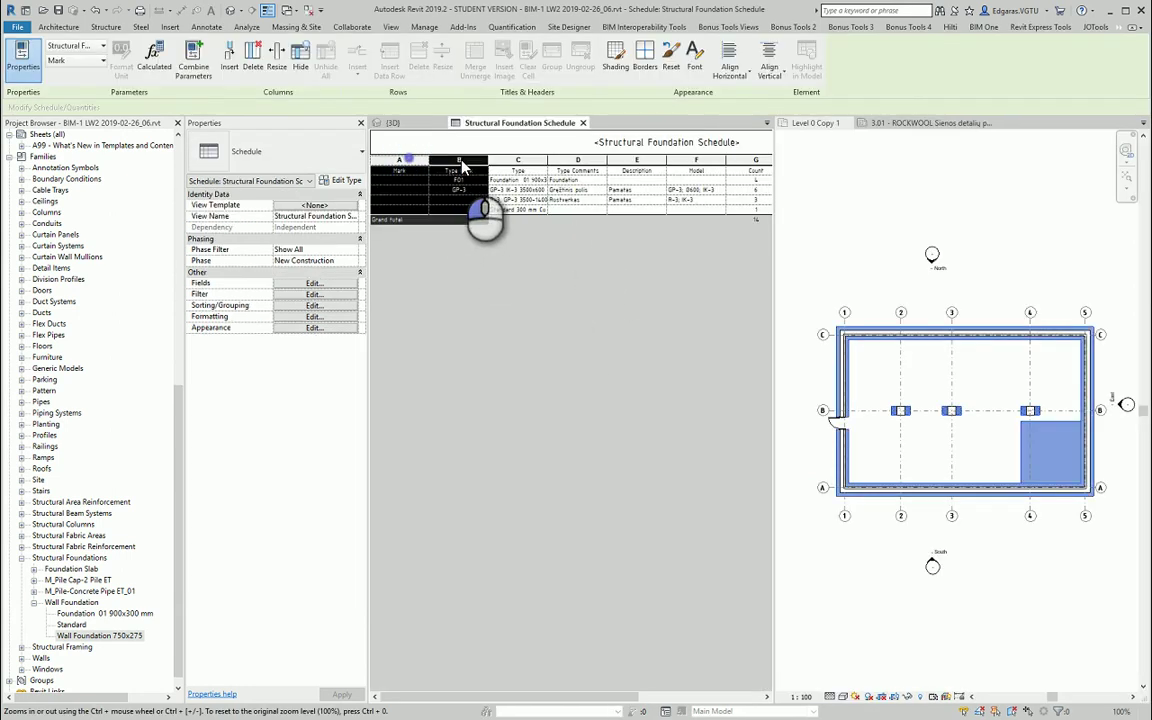
pyautogui.click(277, 66)
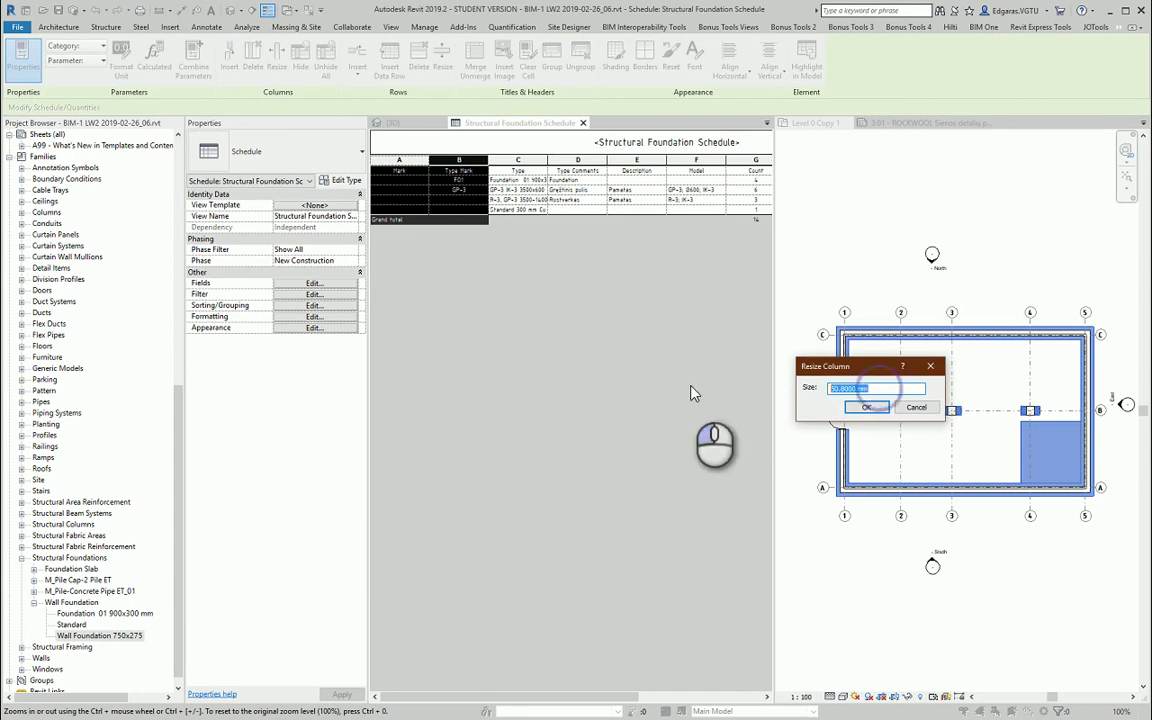
pyautogui.write('30')
pyautogui.press('Return')
pyautogui.click(469, 276)
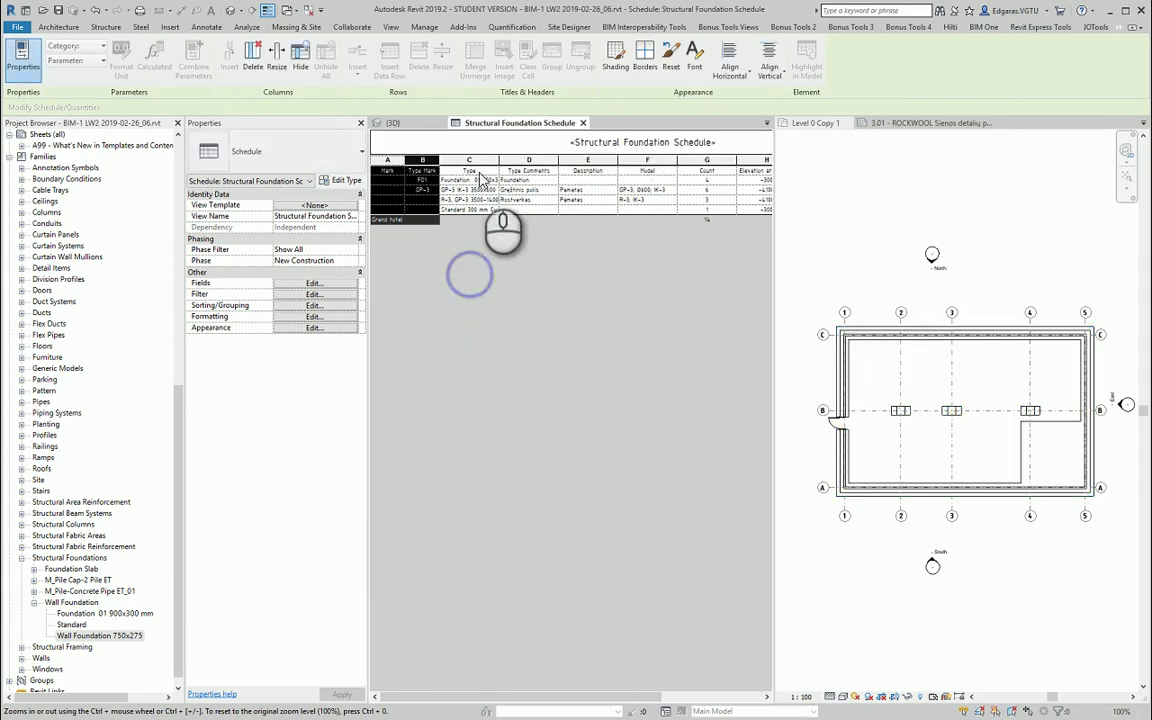
# Step: Resize the Type, Type Comments and Description columns to width 90
pyautogui.moveTo(476, 160); pyautogui.dragTo(575, 168)
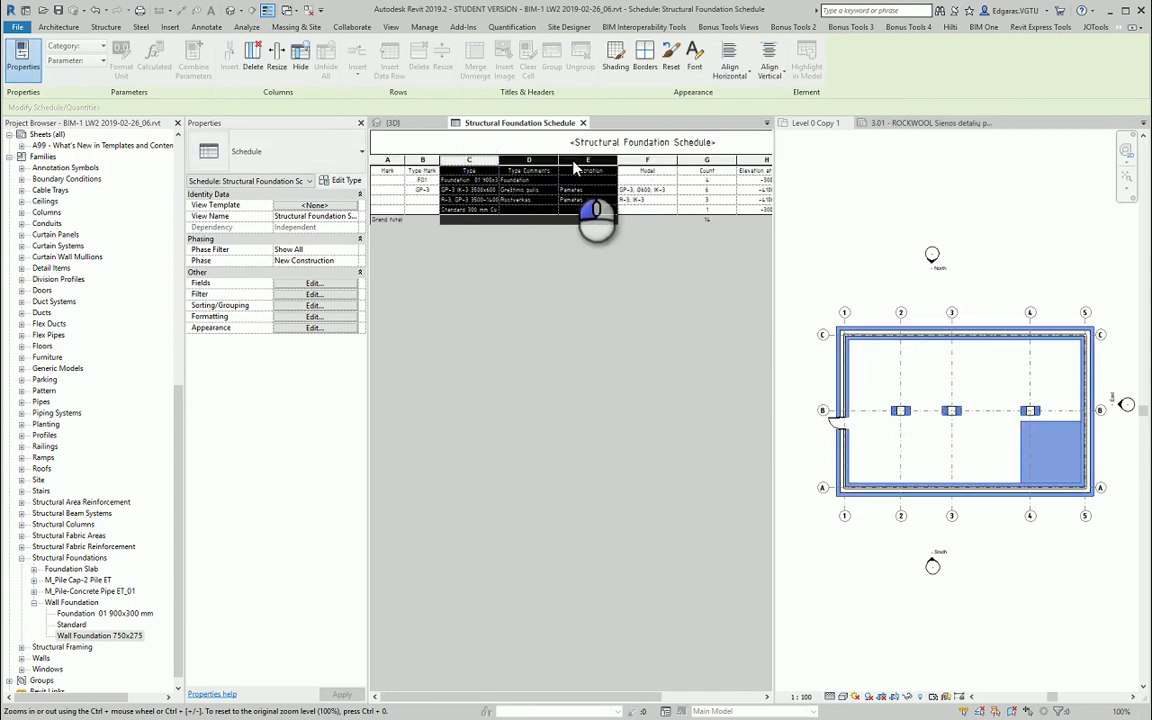
pyautogui.click(277, 60)
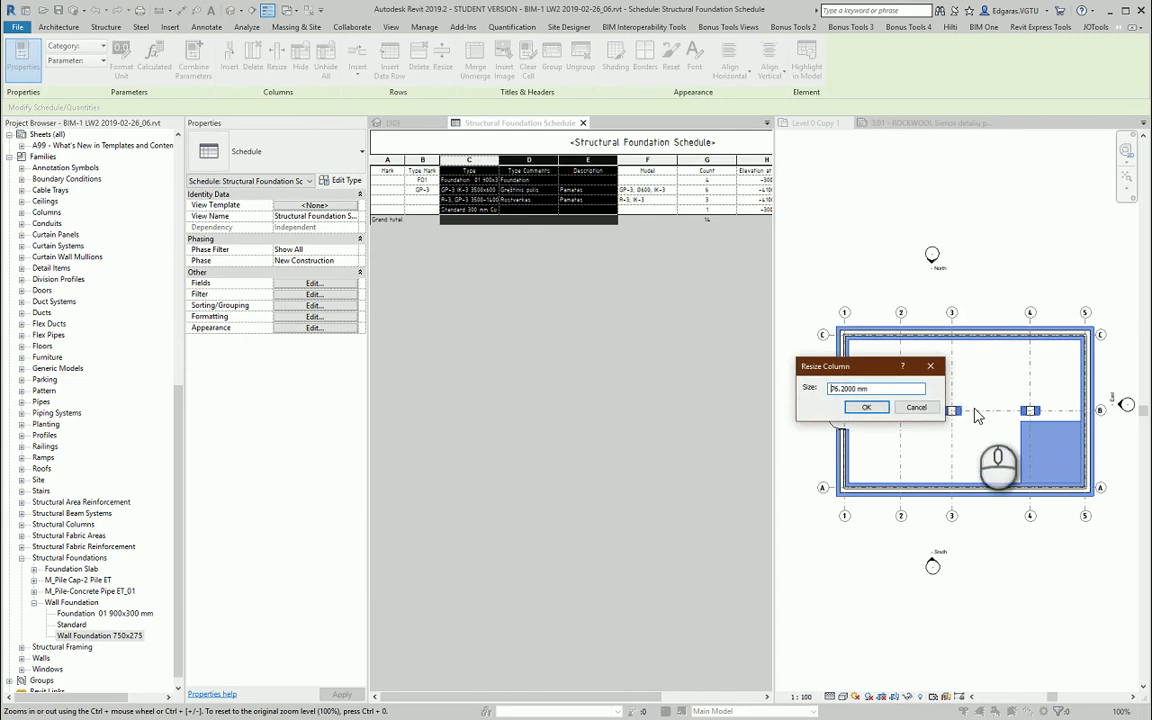
pyautogui.hotkey('ctrl', 'a')
pyautogui.write('90')
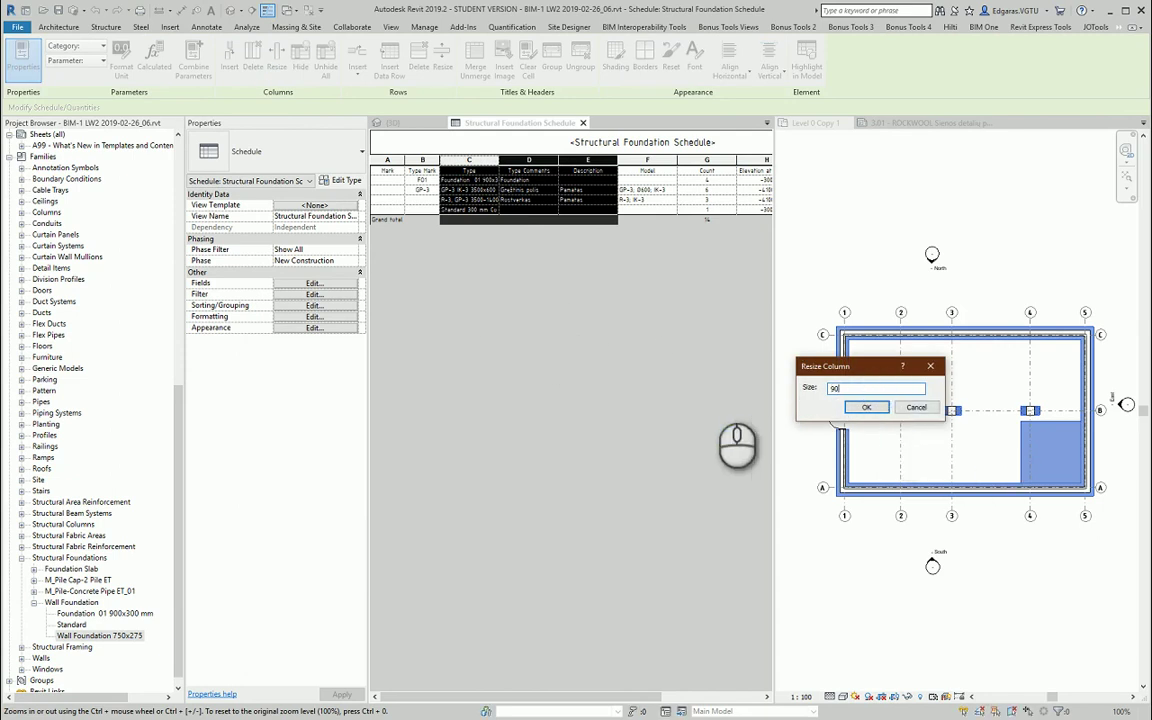
pyautogui.press('Return')
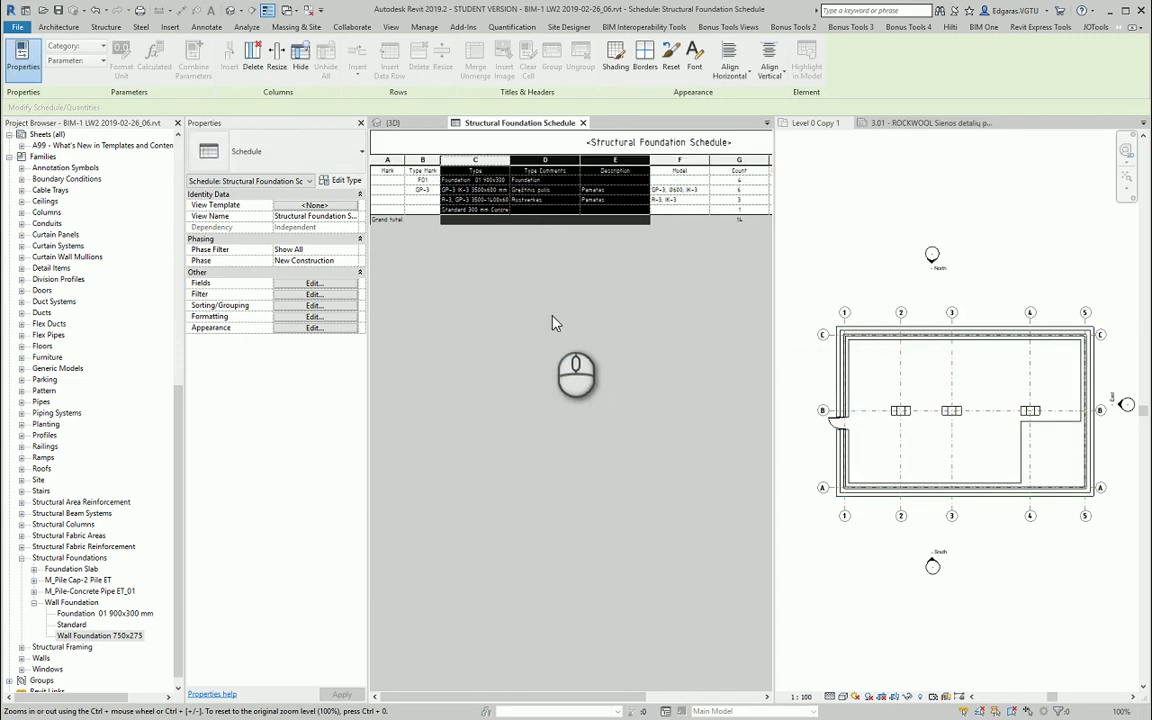
# Step: Narrow the Model column to width 5
pyautogui.click(684, 162)
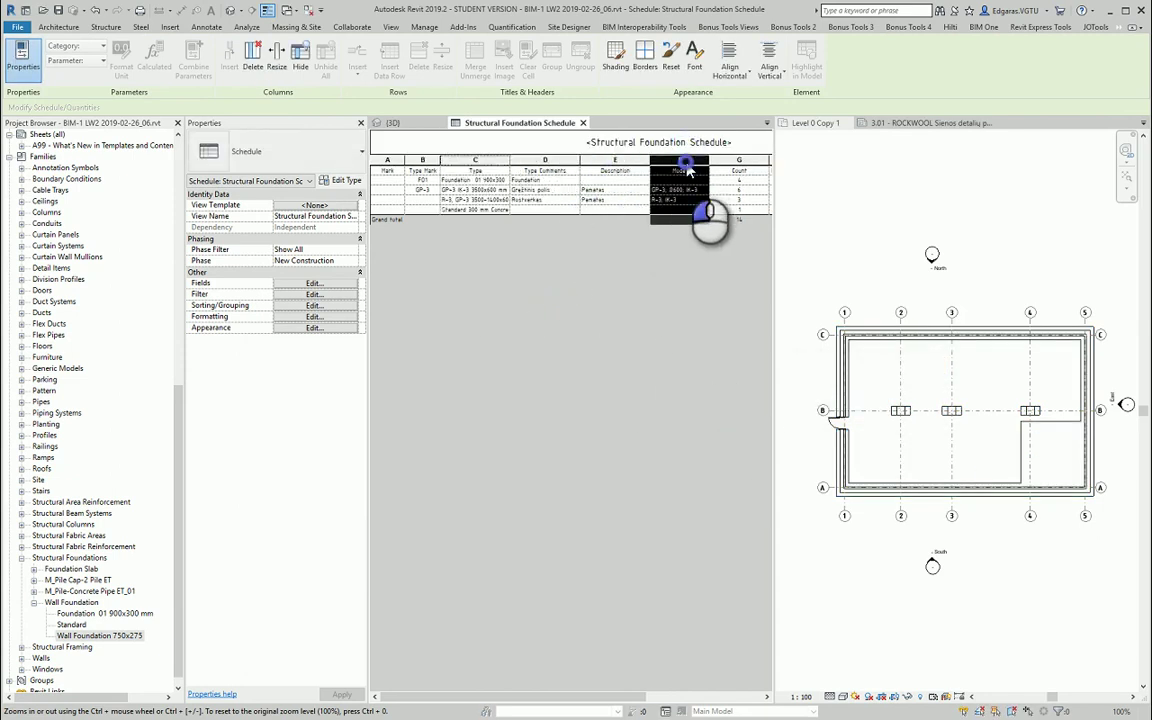
pyautogui.click(277, 60)
pyautogui.moveTo(884, 389); pyautogui.dragTo(828, 392)
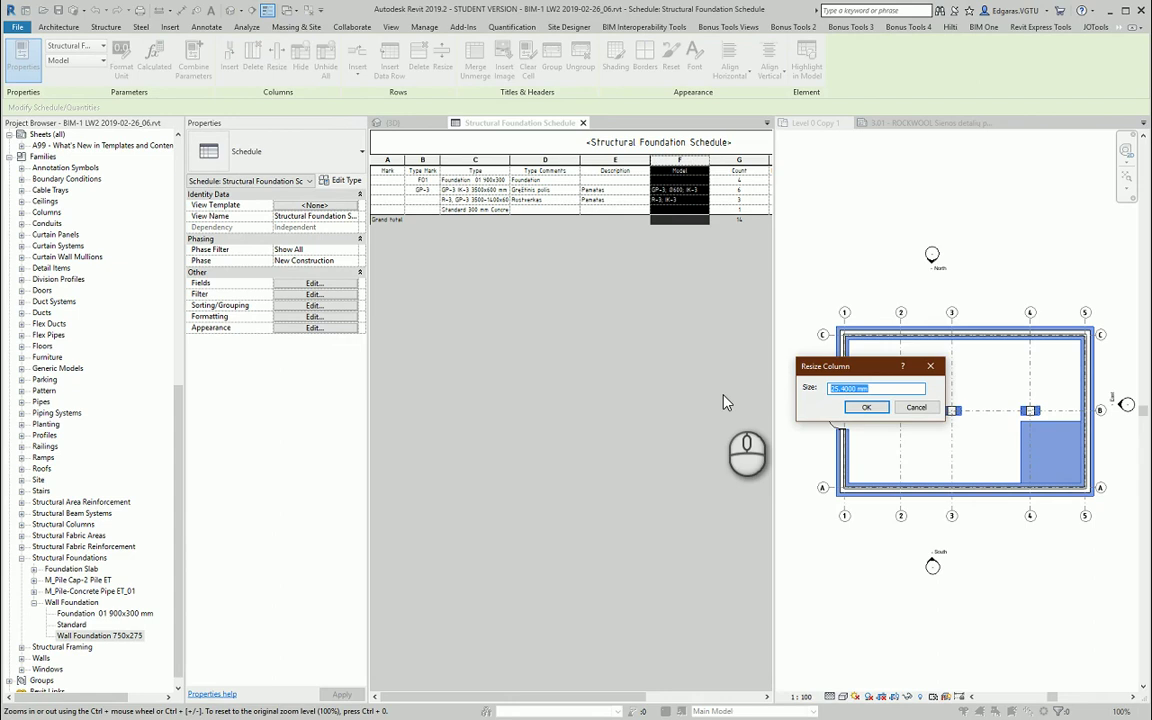
pyautogui.write('5')
pyautogui.press('Return')
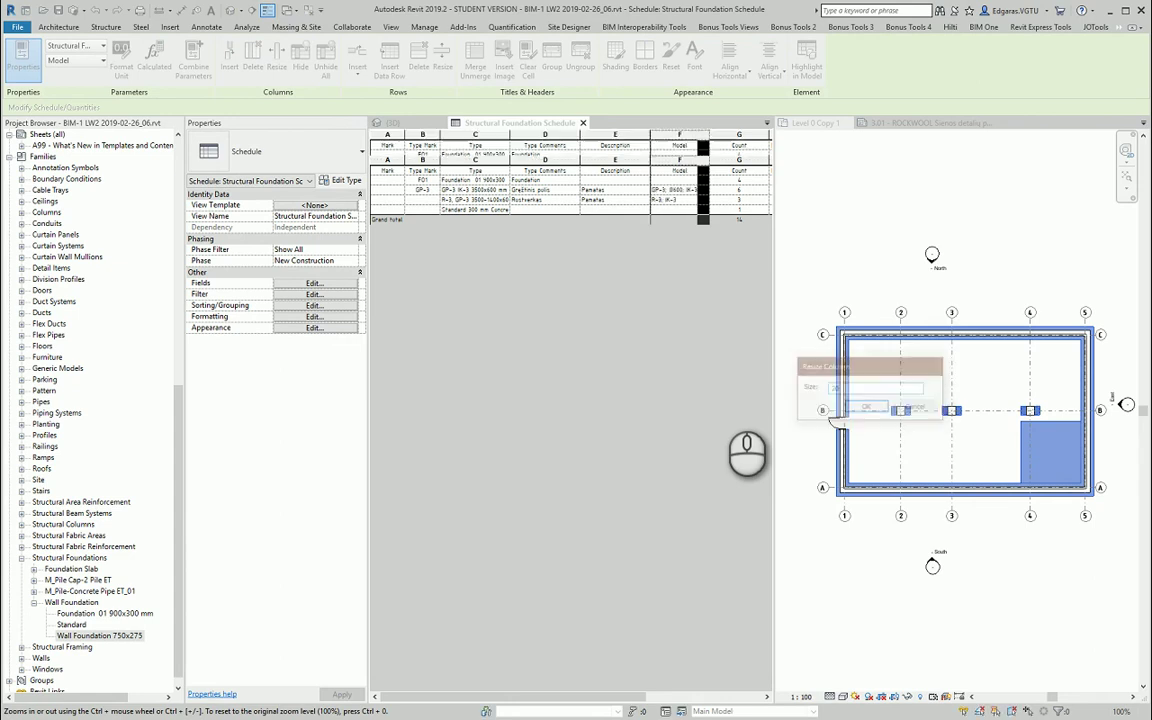
pyautogui.scroll(2, 576, 498)
pyautogui.moveTo(641, 698); pyautogui.dragTo(771, 699)
pyautogui.scroll(-1, 567, 163)
# Step: Resize the Count and both elevation columns to width 45
pyautogui.moveTo(567, 163); pyautogui.dragTo(686, 162)
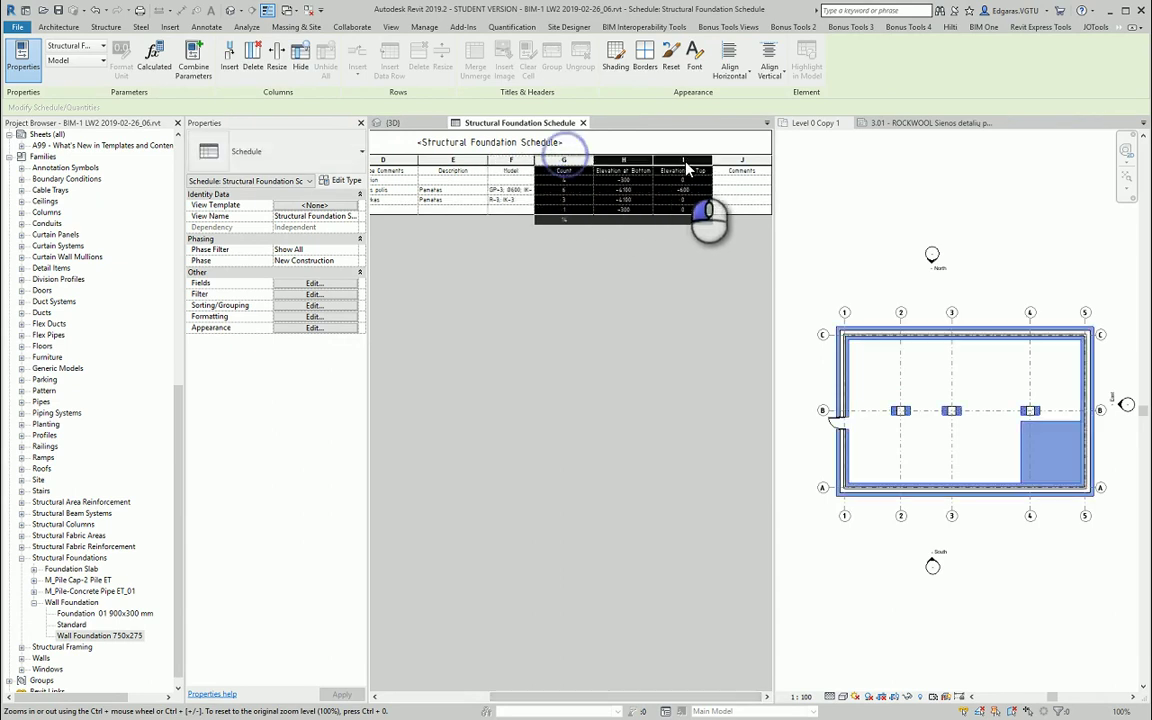
pyautogui.click(277, 70)
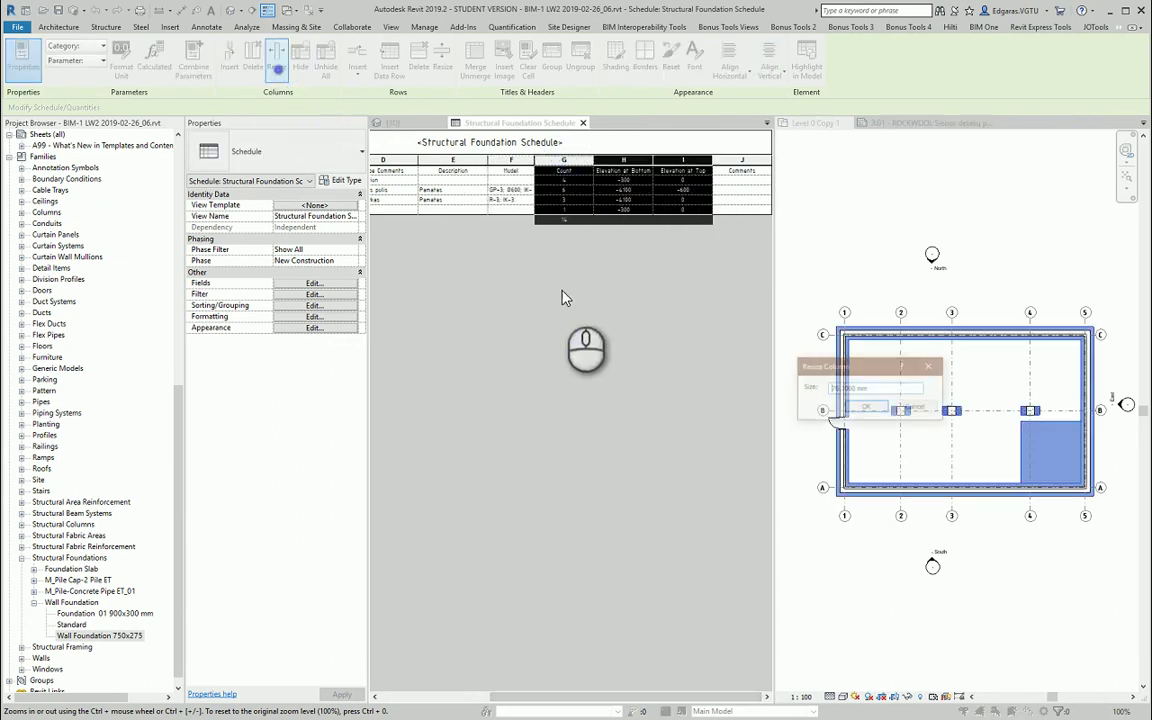
pyautogui.moveTo(883, 389); pyautogui.dragTo(757, 403)
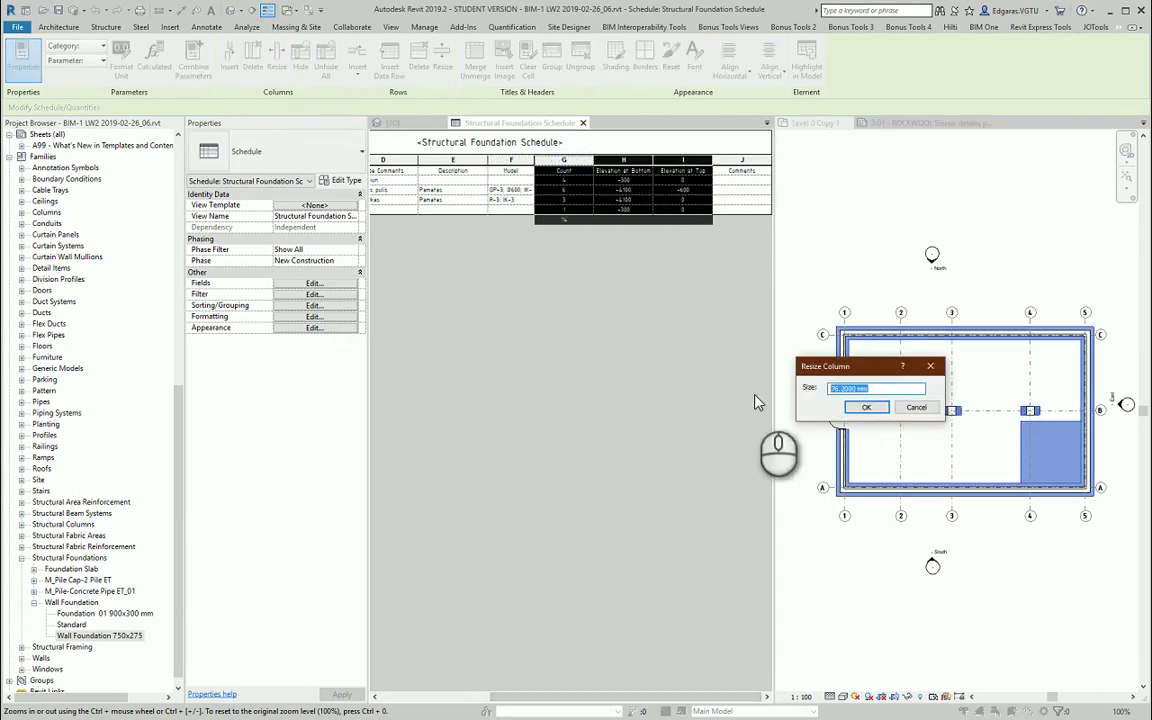
pyautogui.write('45')
pyautogui.press('Return')
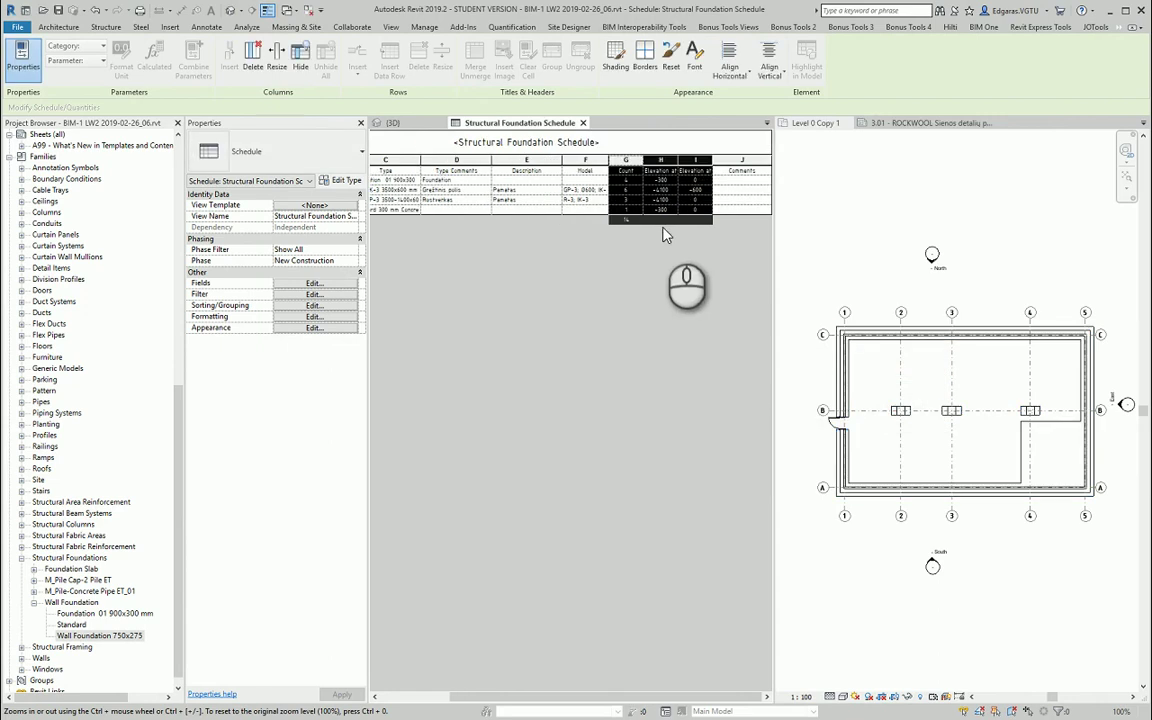
pyautogui.click(697, 178)
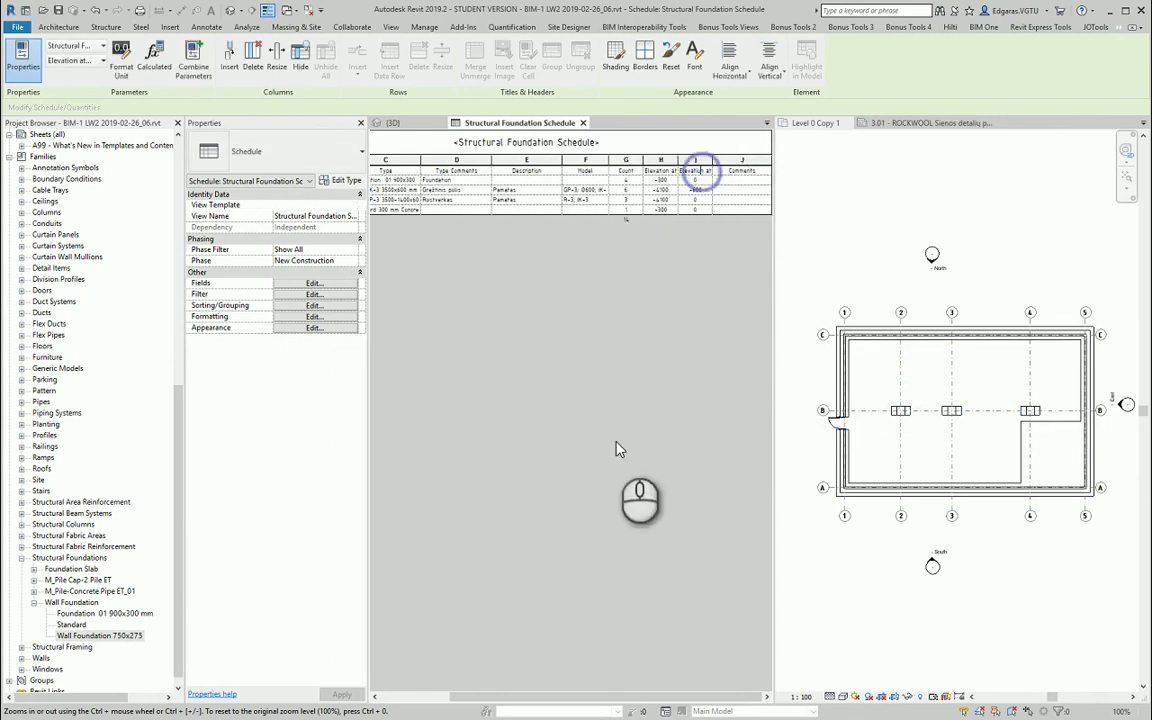
pyautogui.moveTo(588, 697); pyautogui.dragTo(566, 697)
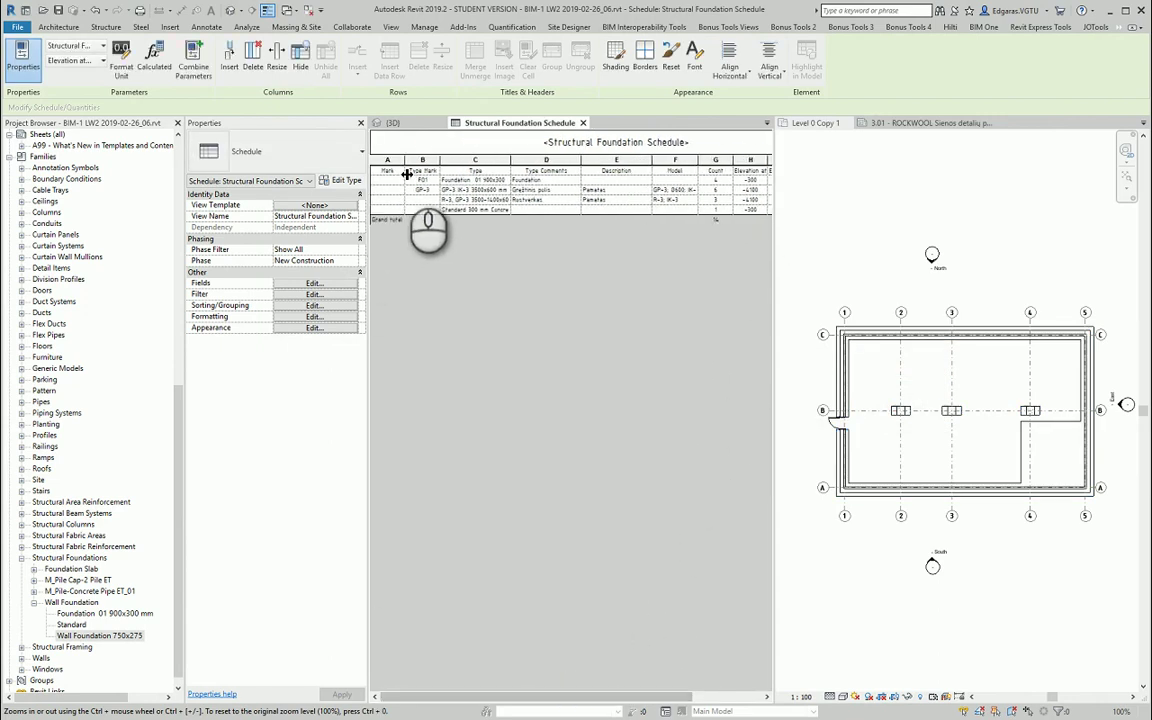
# Step: Check the Mark column width, then set the Description column to 25 mm
pyautogui.click(392, 172)
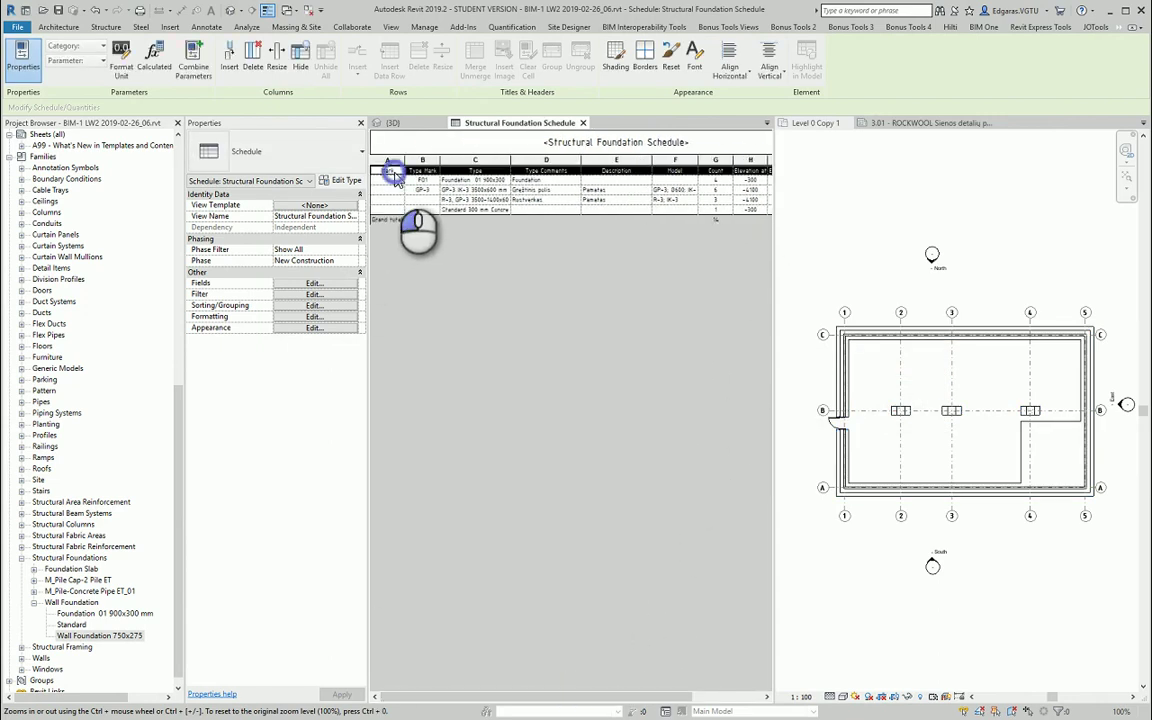
pyautogui.click(274, 70)
pyautogui.click(918, 407)
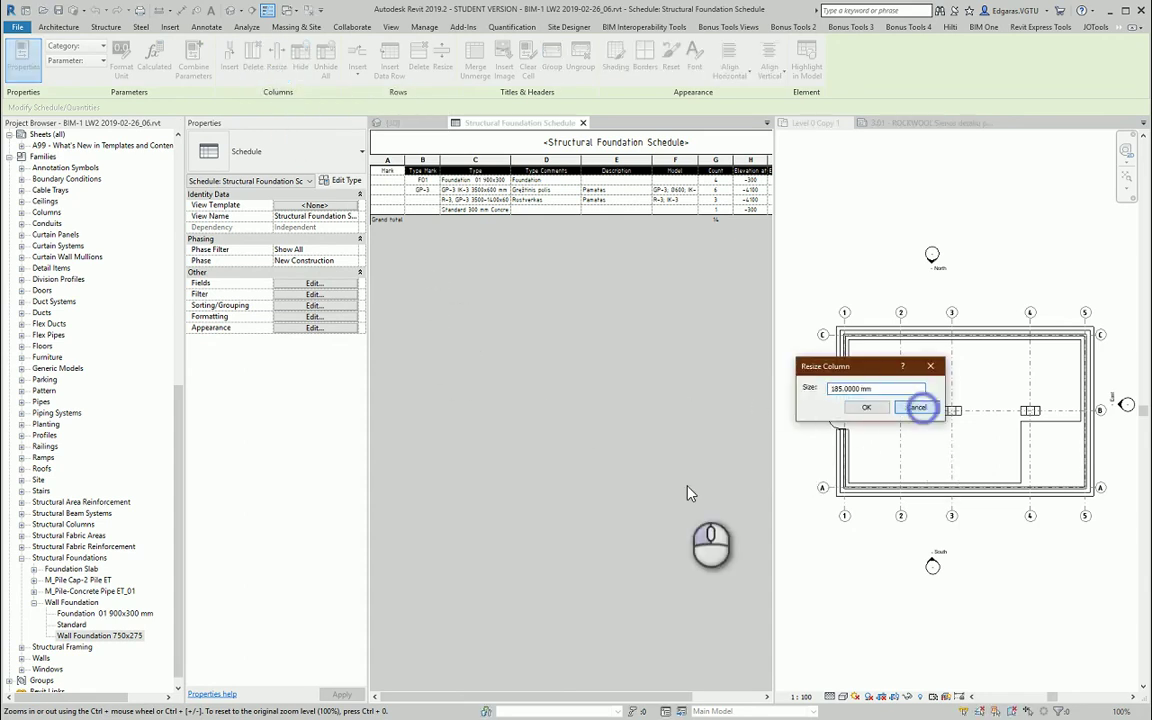
pyautogui.click(638, 484)
pyautogui.moveTo(568, 697); pyautogui.dragTo(490, 703)
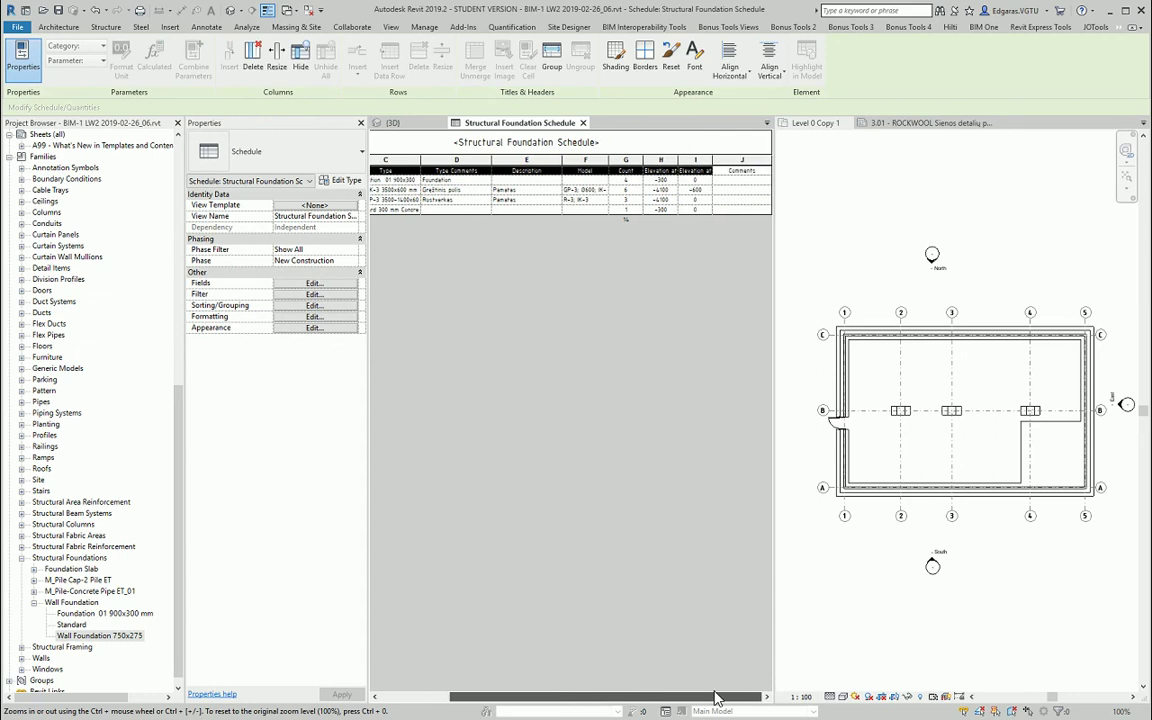
pyautogui.click(630, 395)
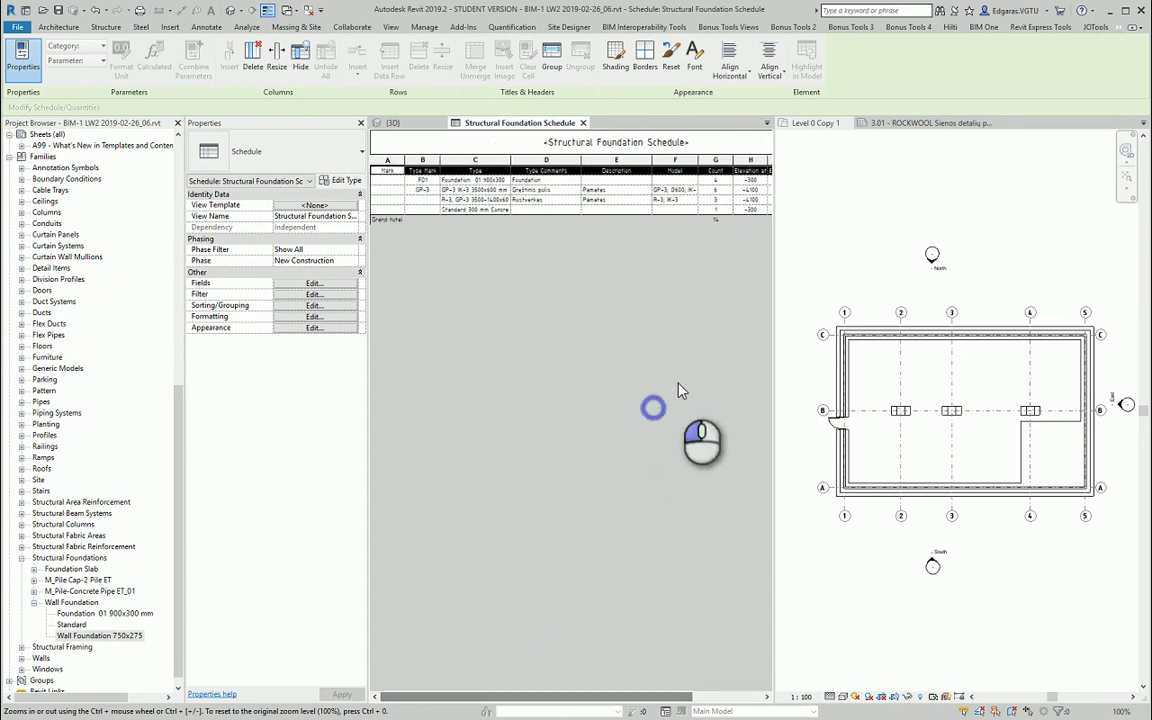
pyautogui.click(622, 168)
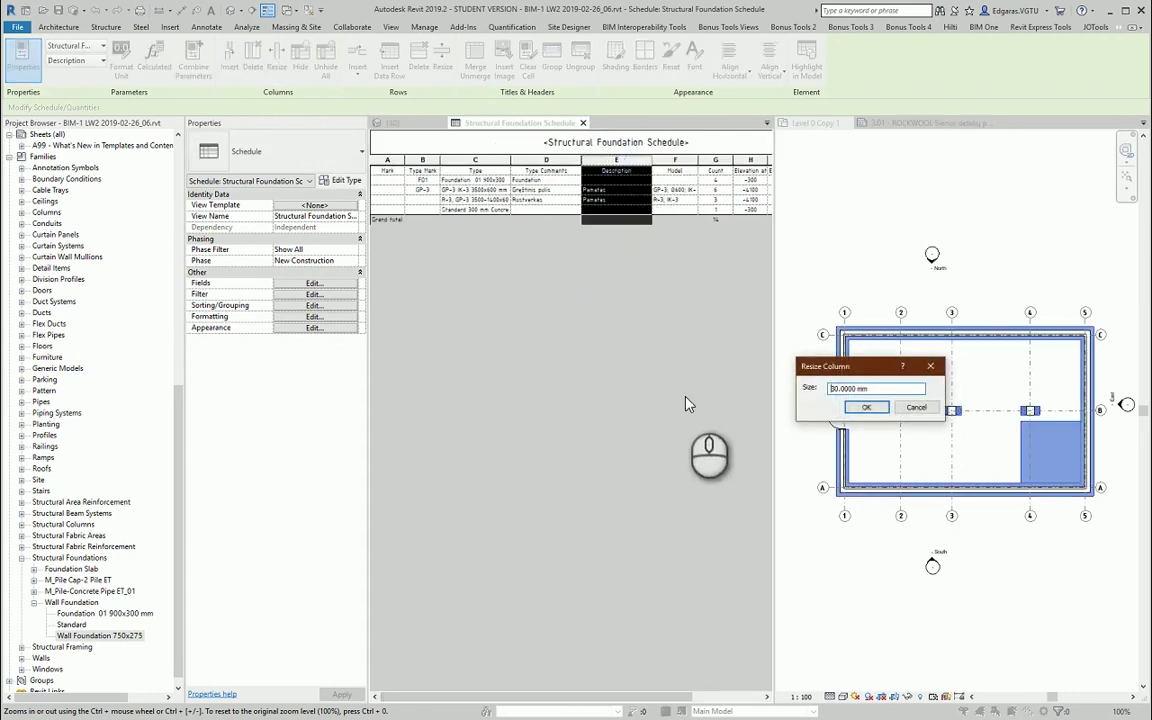
pyautogui.write('25')
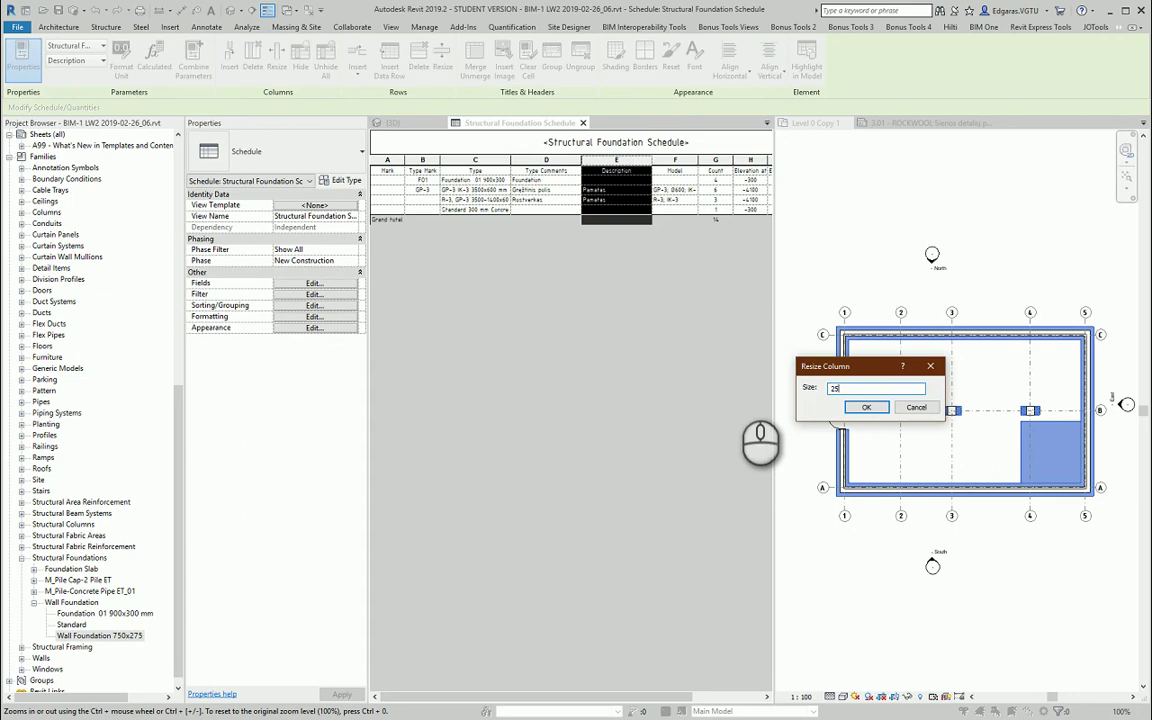
pyautogui.press('Return')
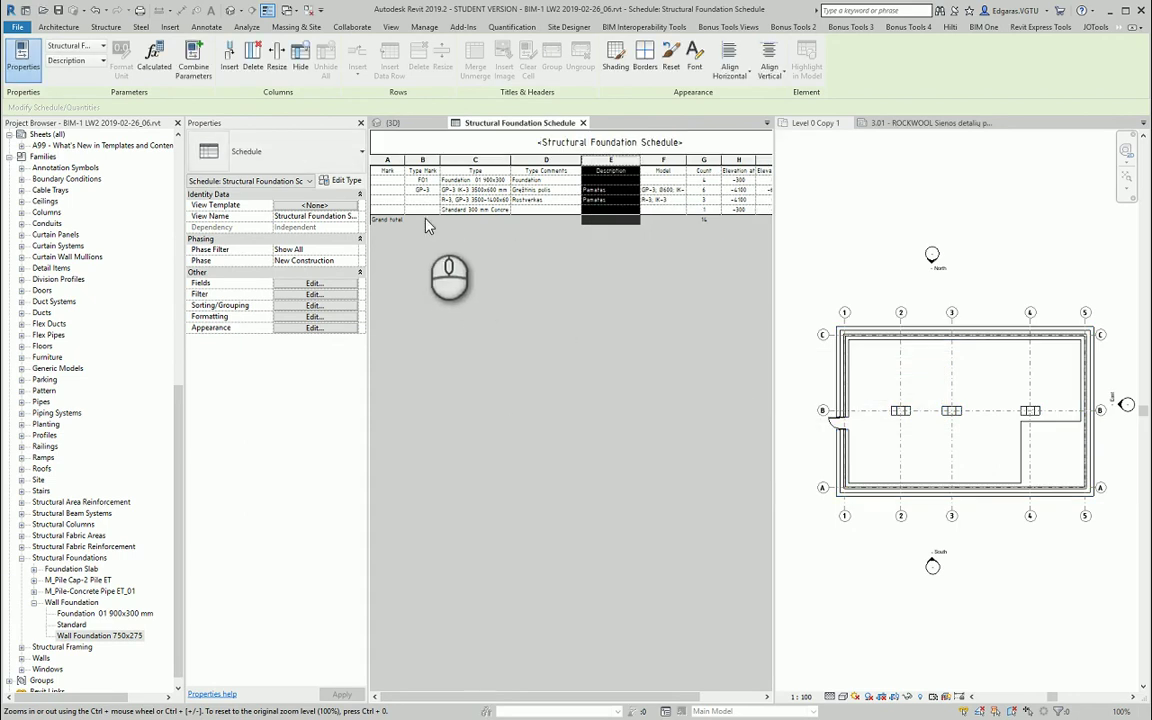
# Step: Hide the empty Mark column from its header's context menu, leaving Type Mark as the first column
pyautogui.click(387, 161)
pyautogui.rightClick(390, 163)
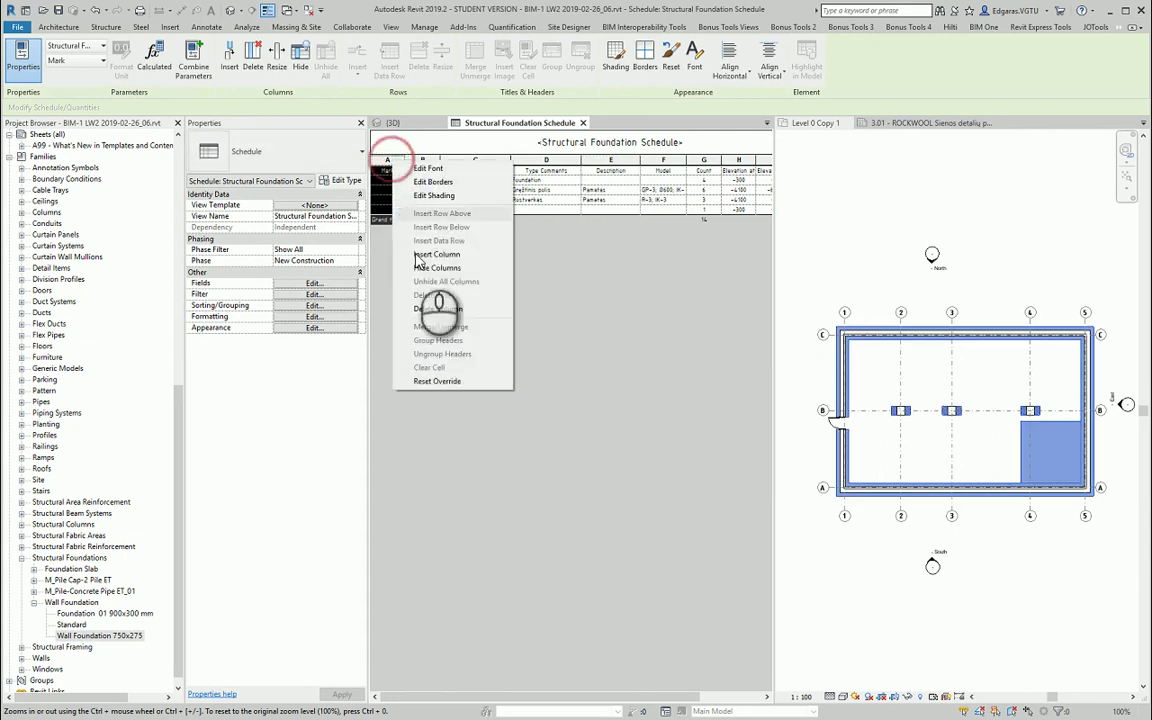
pyautogui.click(614, 283)
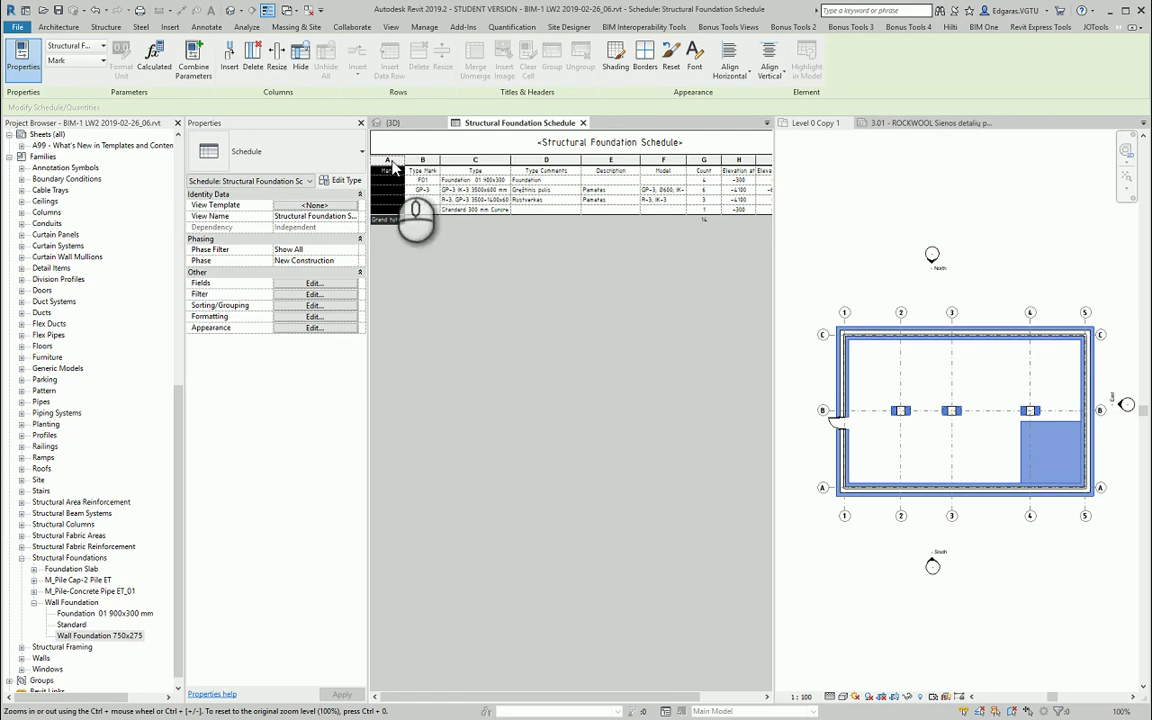
pyautogui.rightClick(392, 162)
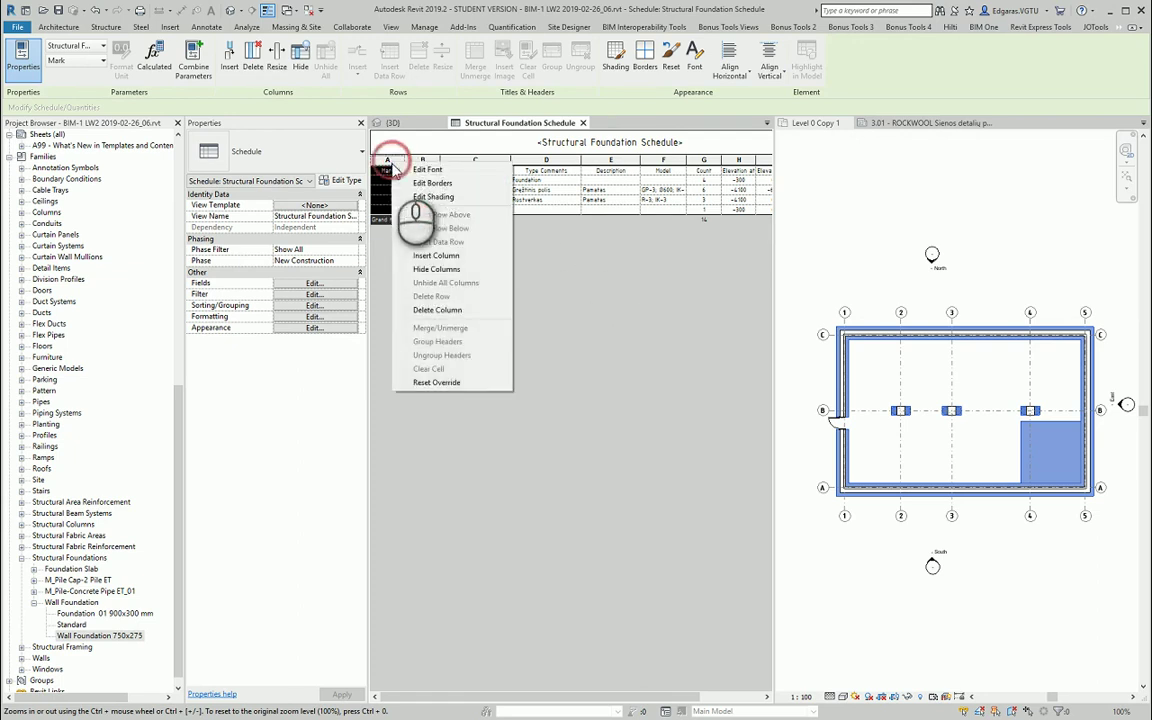
pyautogui.click(443, 270)
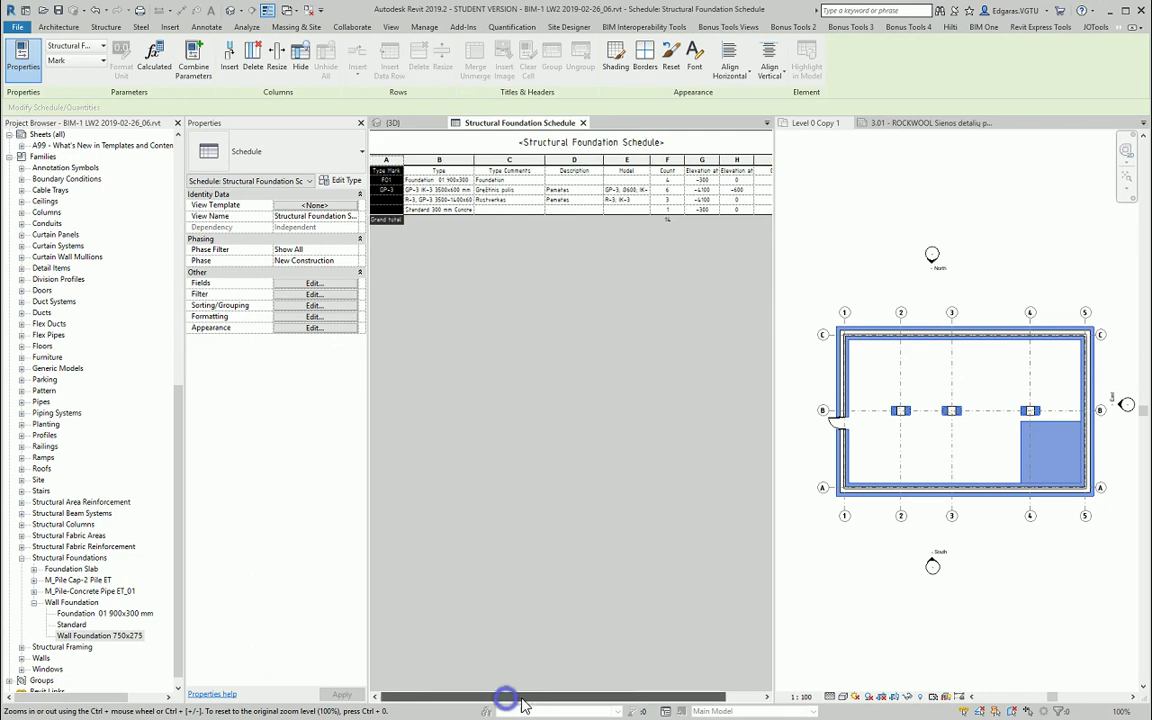
# Step: Check the current width of the schedule's first column without changing it
pyautogui.hscroll(2, 504, 695)
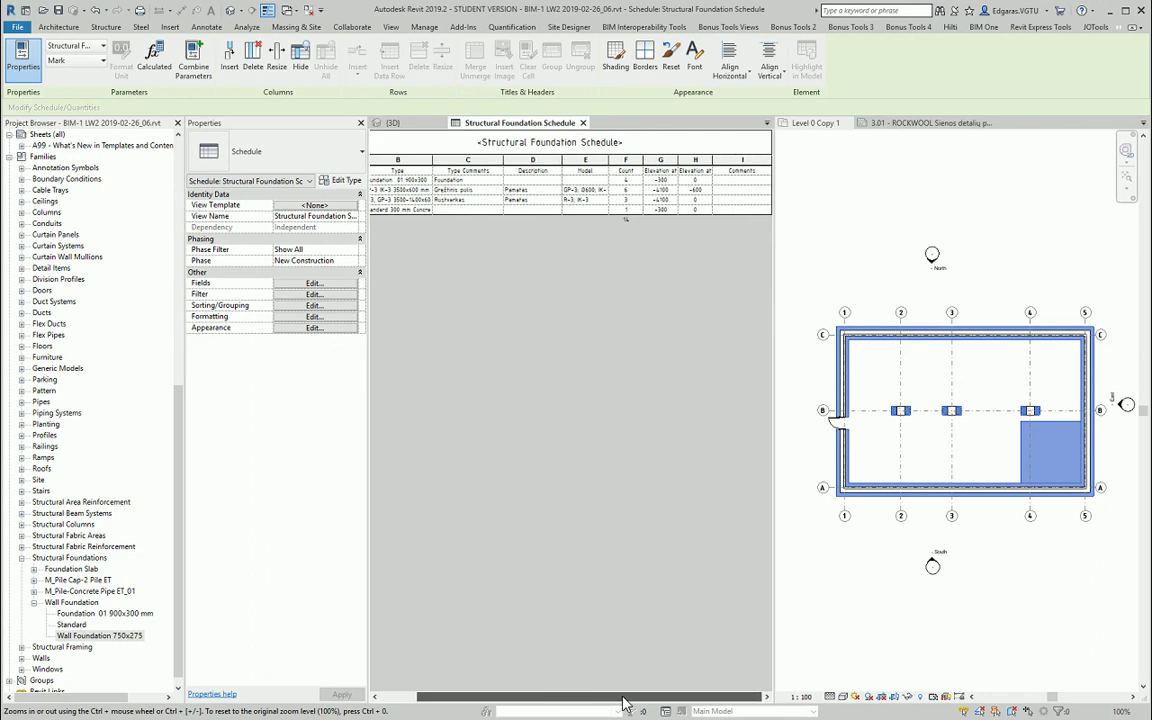
pyautogui.click(695, 180)
pyautogui.moveTo(617, 696); pyautogui.dragTo(450, 700)
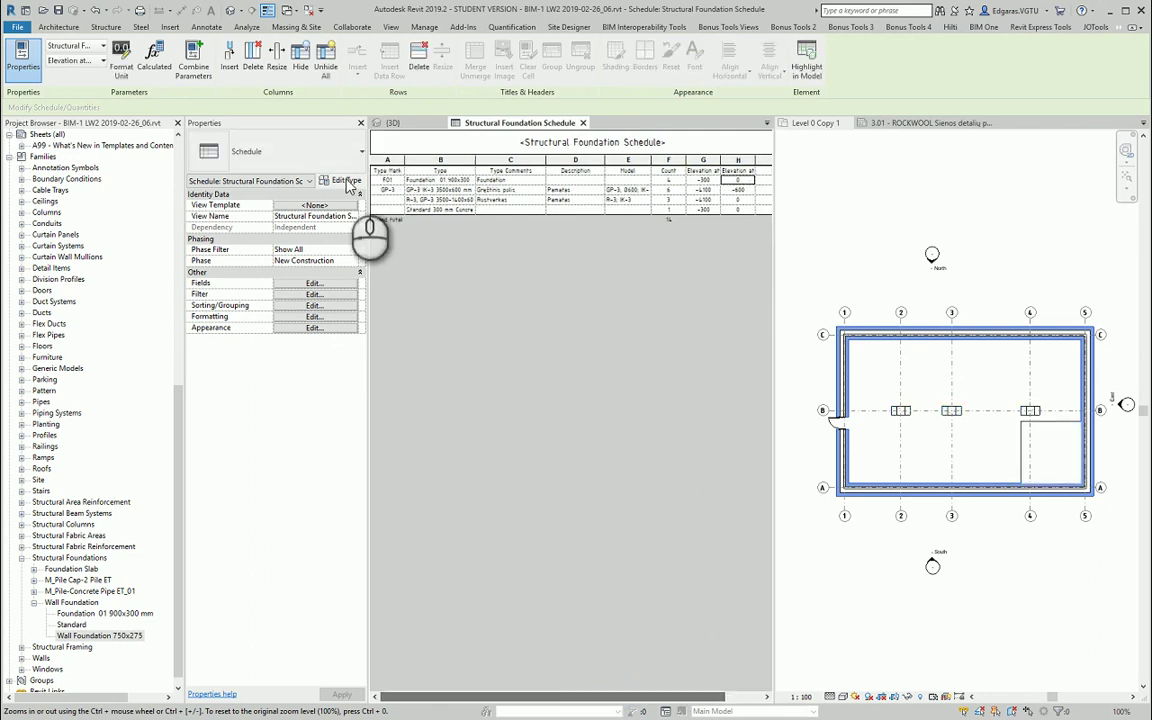
pyautogui.click(387, 180)
pyautogui.click(280, 64)
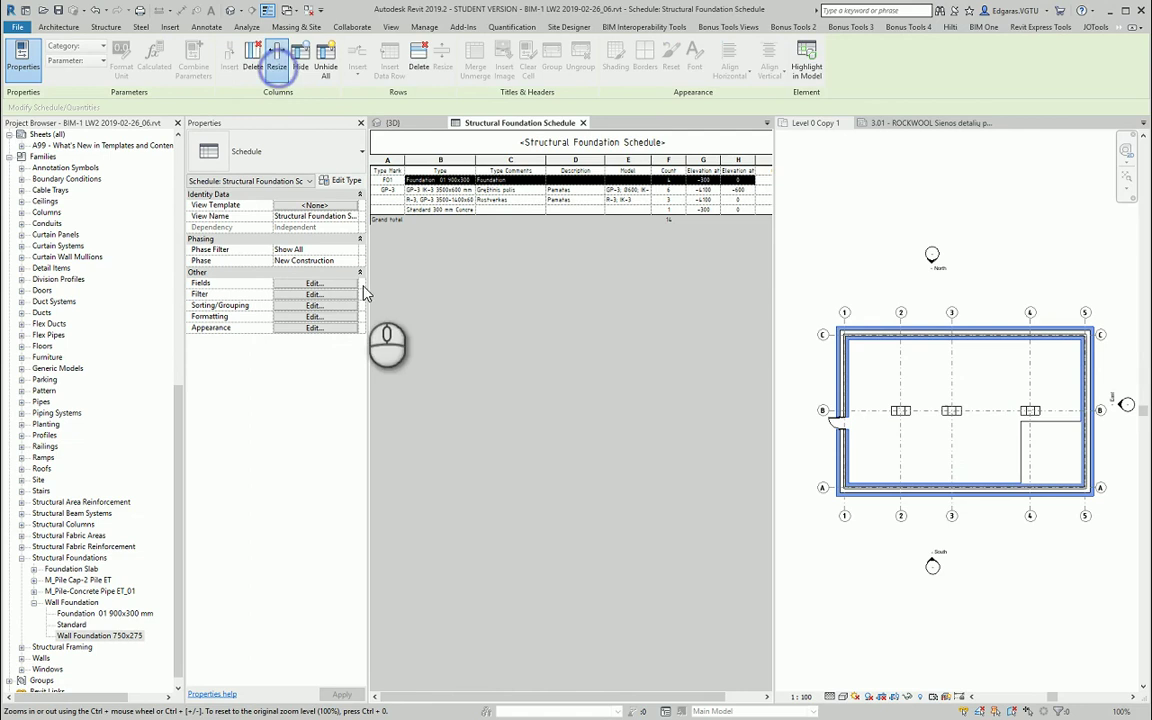
pyautogui.click(916, 408)
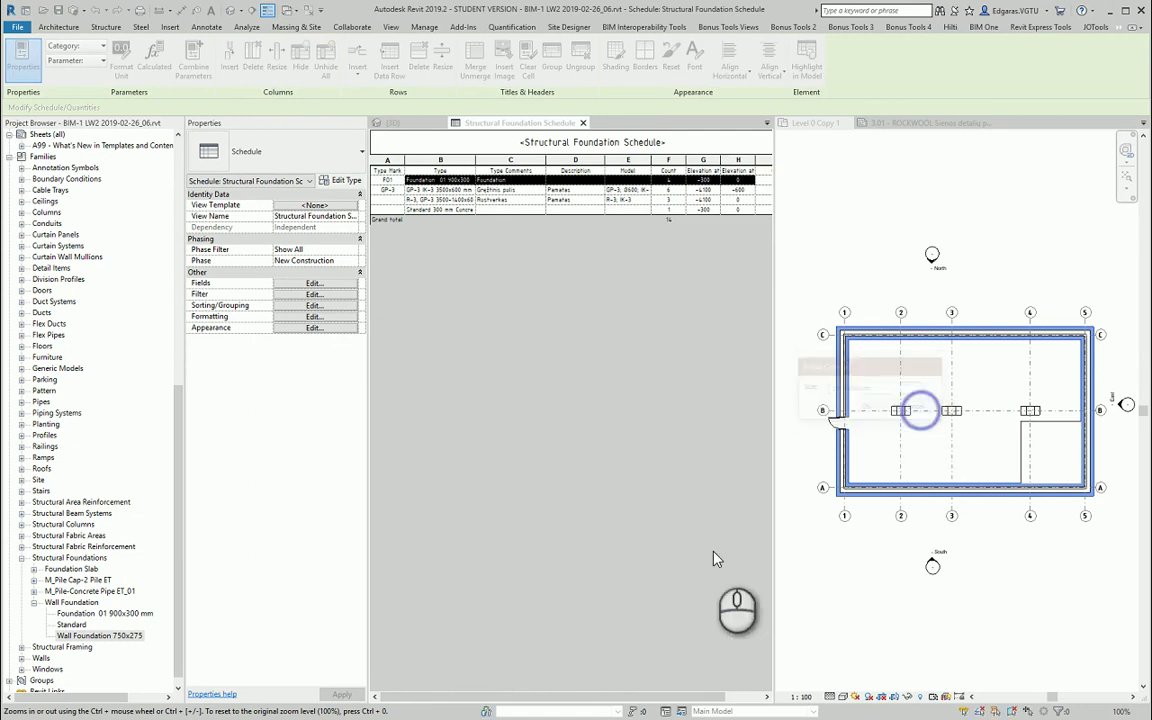
pyautogui.moveTo(570, 696); pyautogui.dragTo(604, 696)
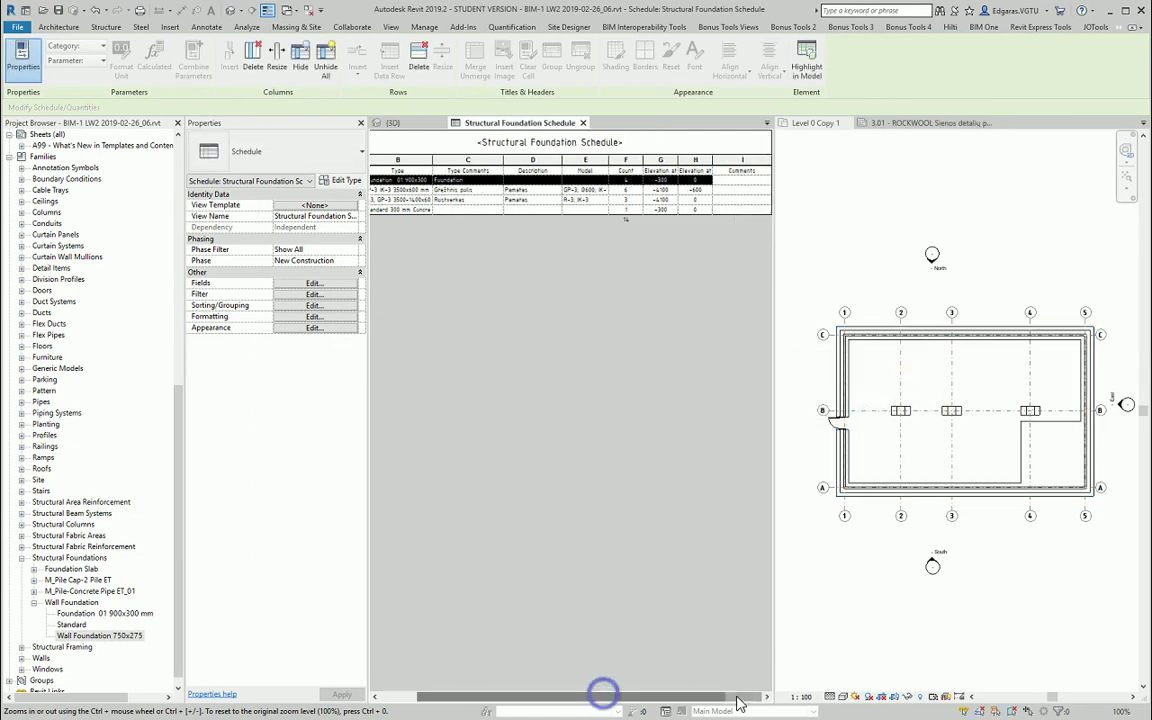
# Step: Resize the Comments column to 50 mm
pyautogui.click(742, 160)
pyautogui.click(281, 66)
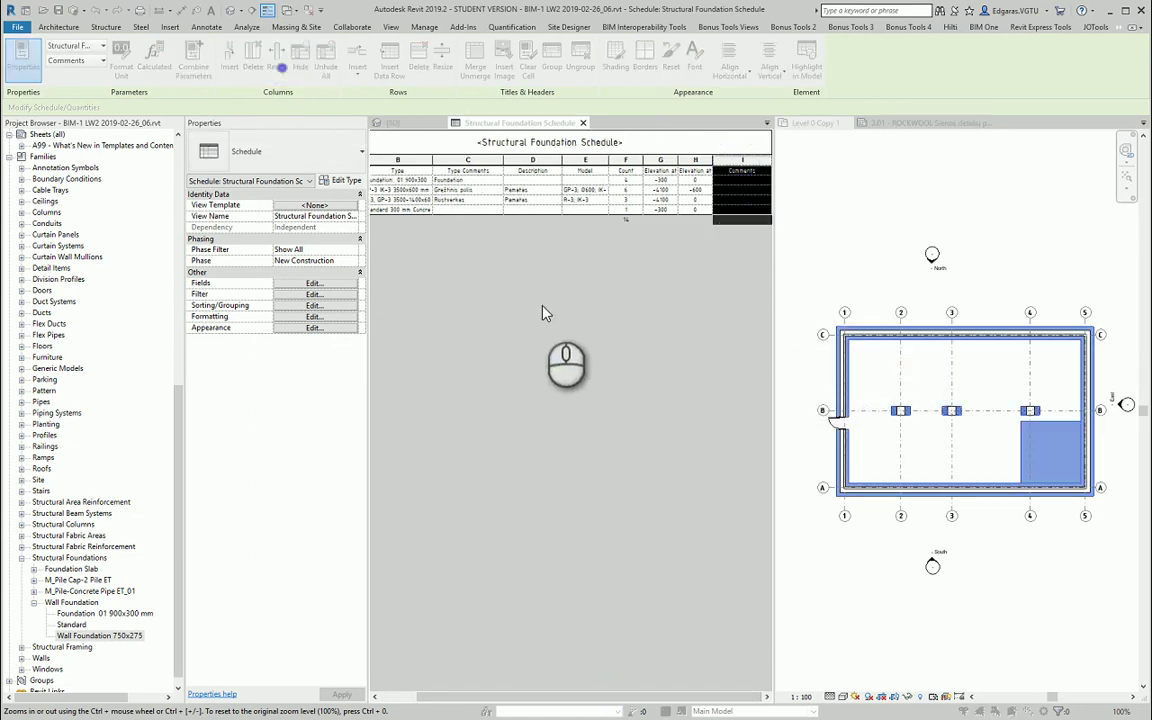
pyautogui.write('50')
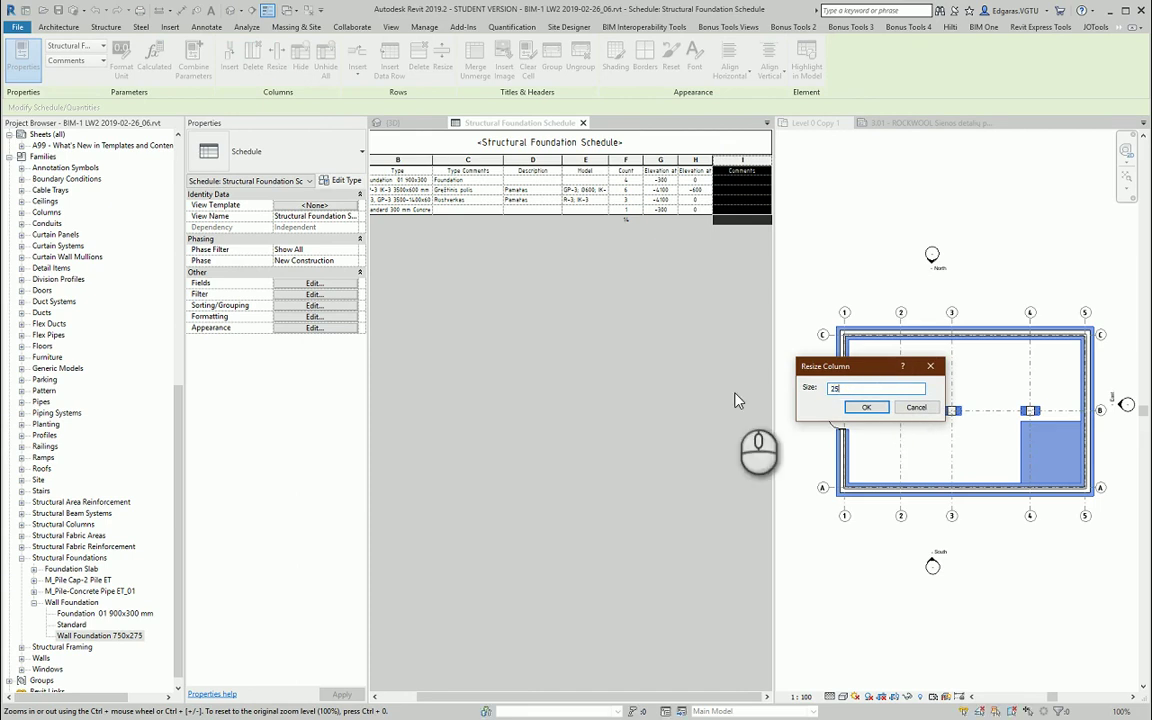
pyautogui.press('Return')
pyautogui.click(740, 184)
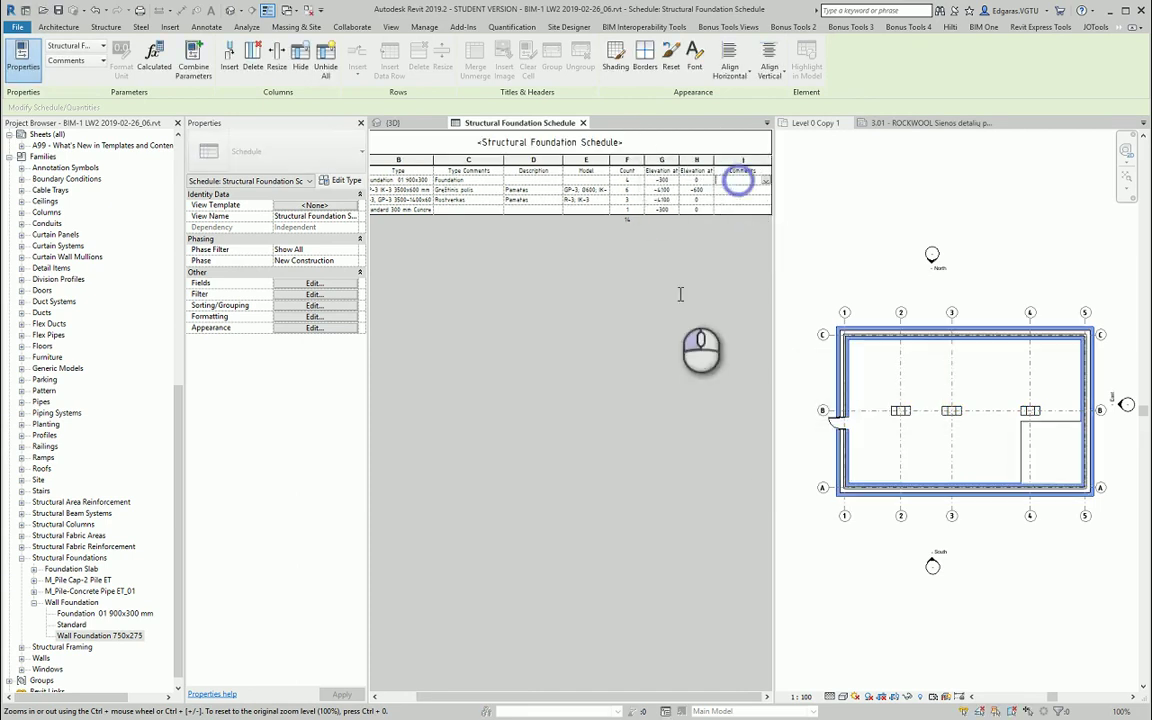
pyautogui.moveTo(530, 692); pyautogui.dragTo(509, 699)
# Step: Review the Type Mark width, then resize the Type Comments column to 25 mm
pyautogui.click(388, 172)
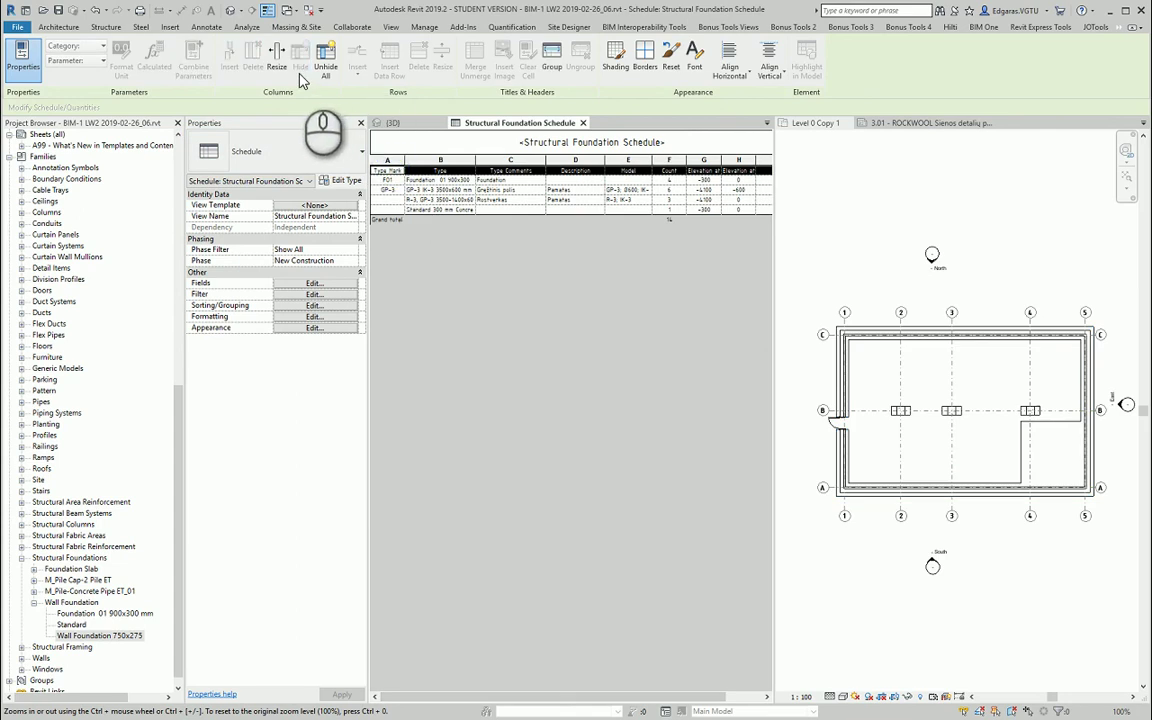
pyautogui.click(276, 55)
pyautogui.click(930, 366)
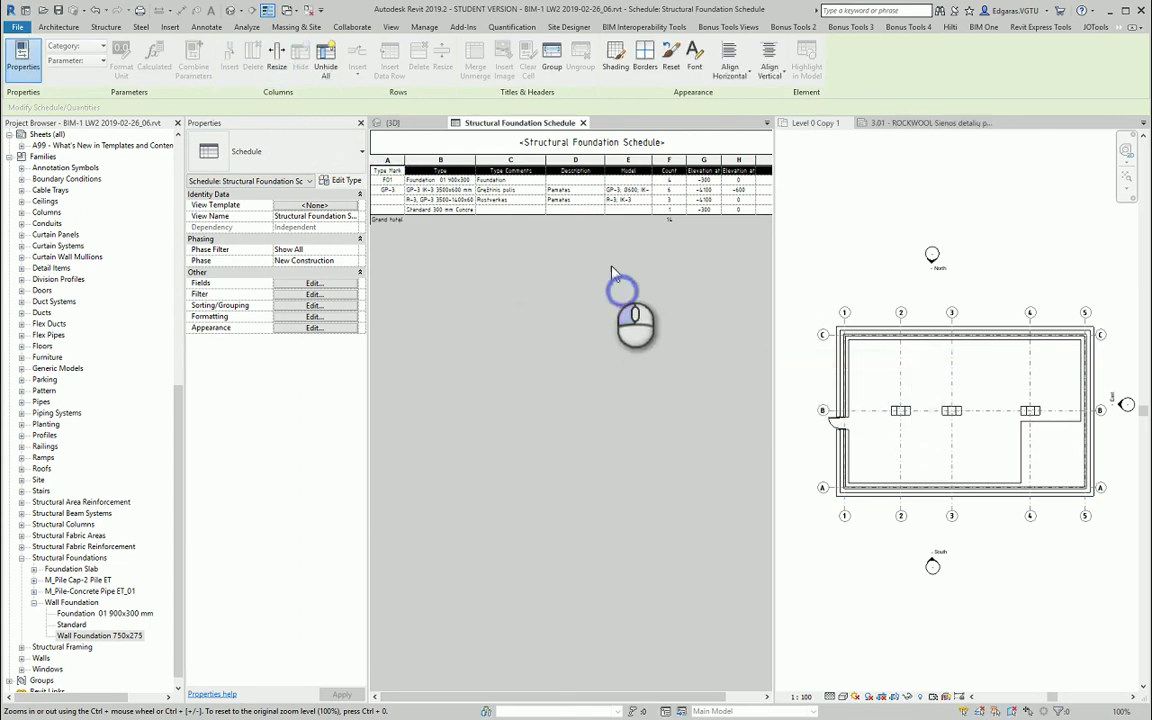
pyautogui.click(523, 163)
pyautogui.click(276, 55)
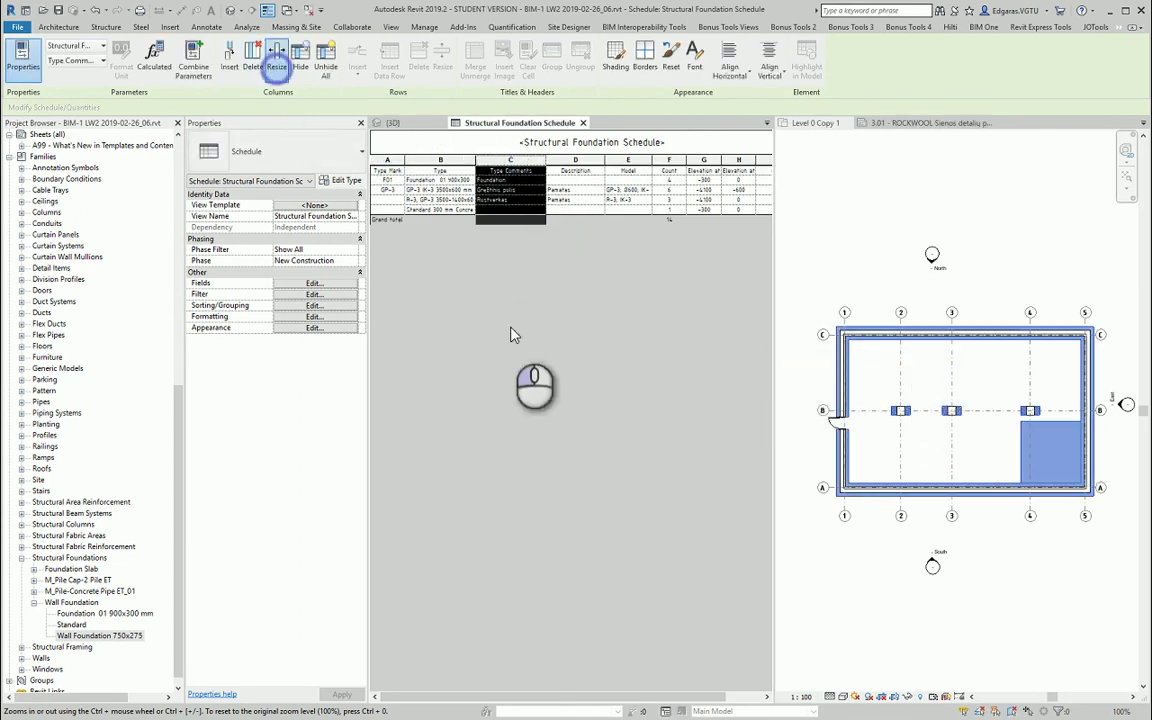
pyautogui.moveTo(885, 390); pyautogui.dragTo(740, 397)
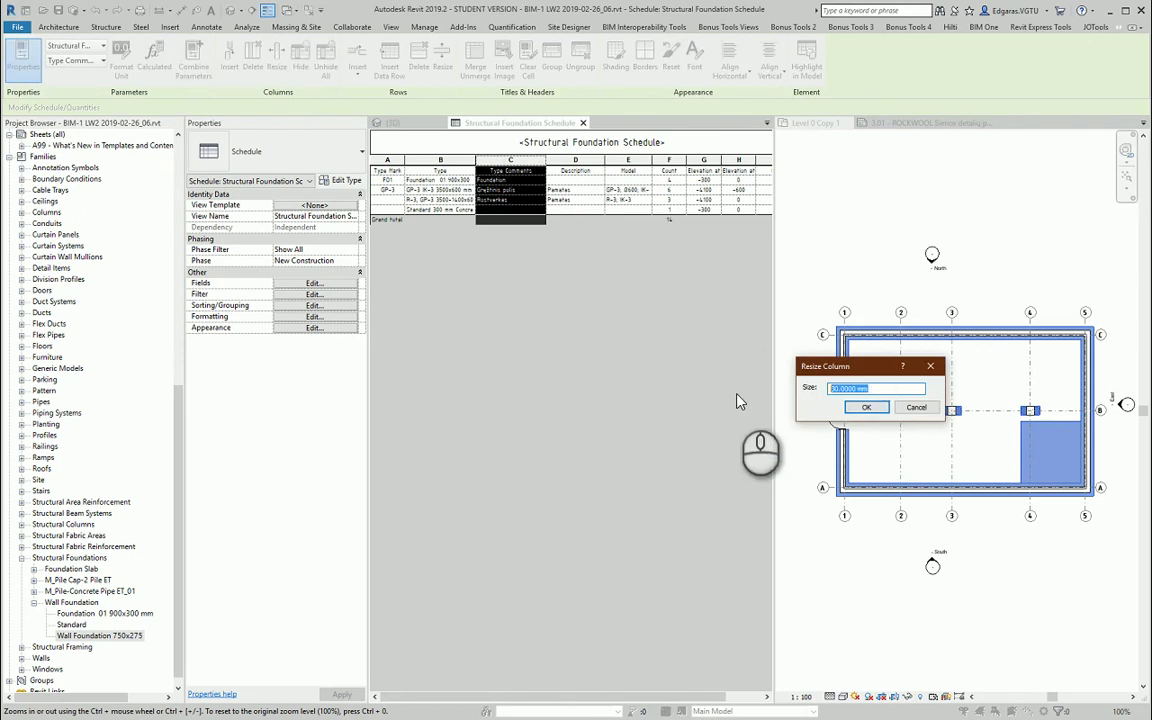
pyautogui.write('25')
pyautogui.press('Return')
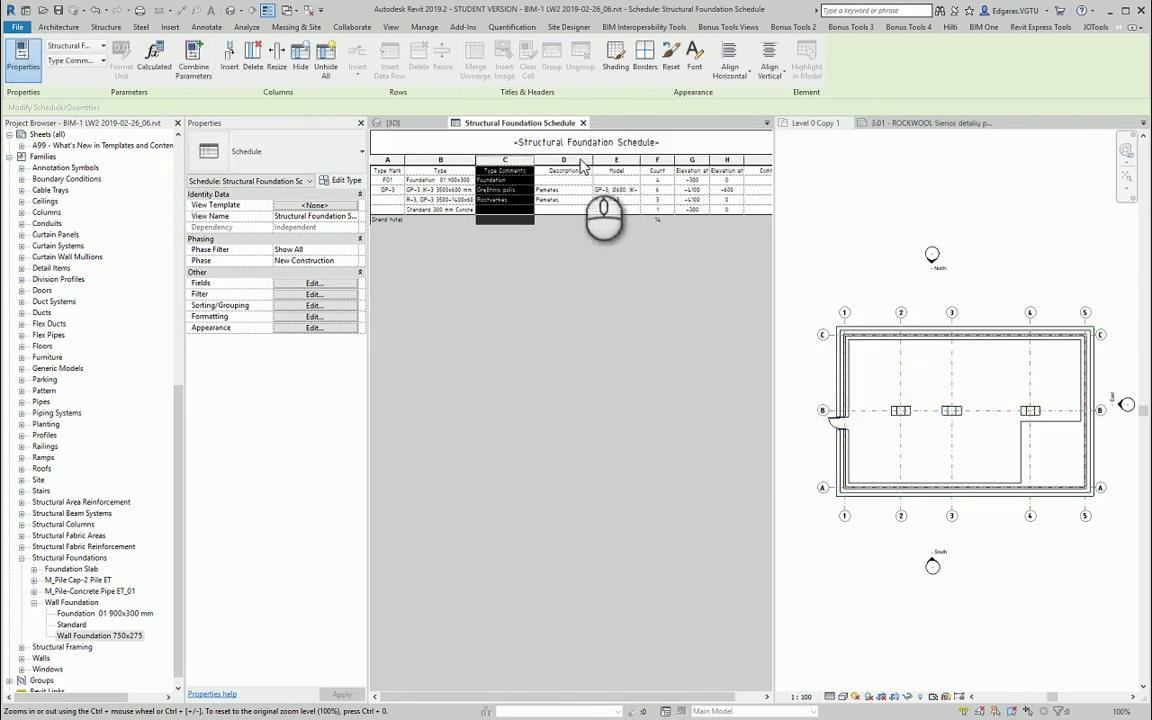
# Step: Resize the Description column to 20 mm
pyautogui.click(578, 192)
pyautogui.click(275, 75)
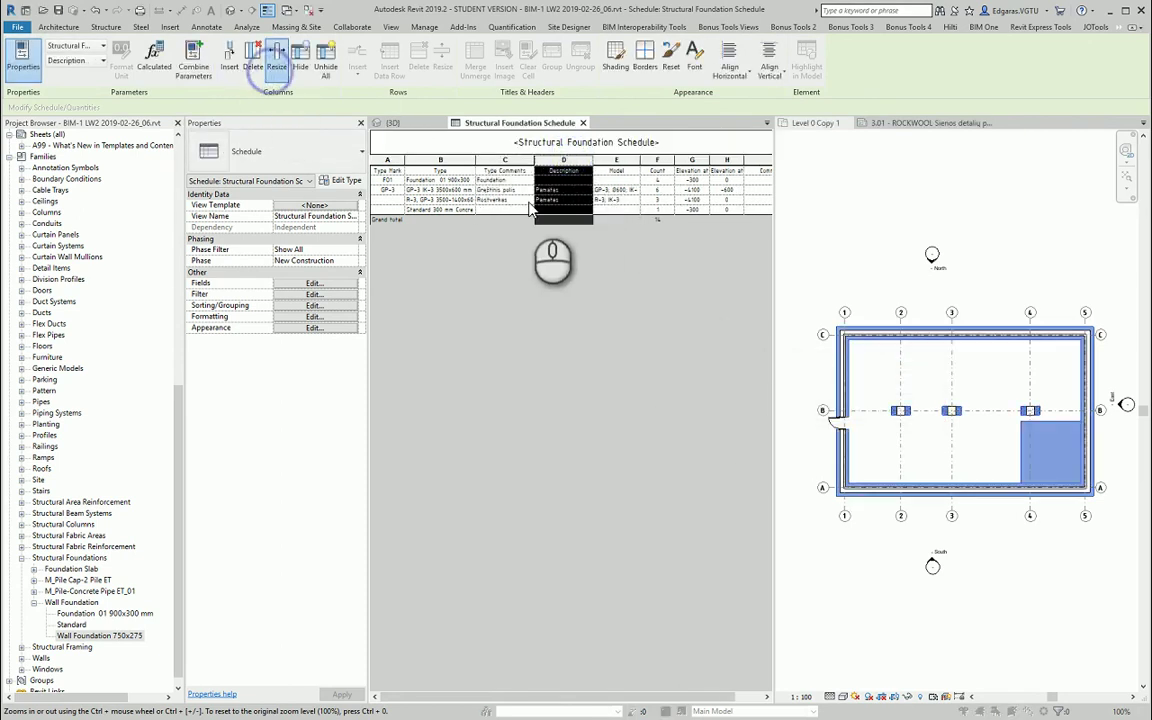
pyautogui.moveTo(870, 389); pyautogui.dragTo(726, 387)
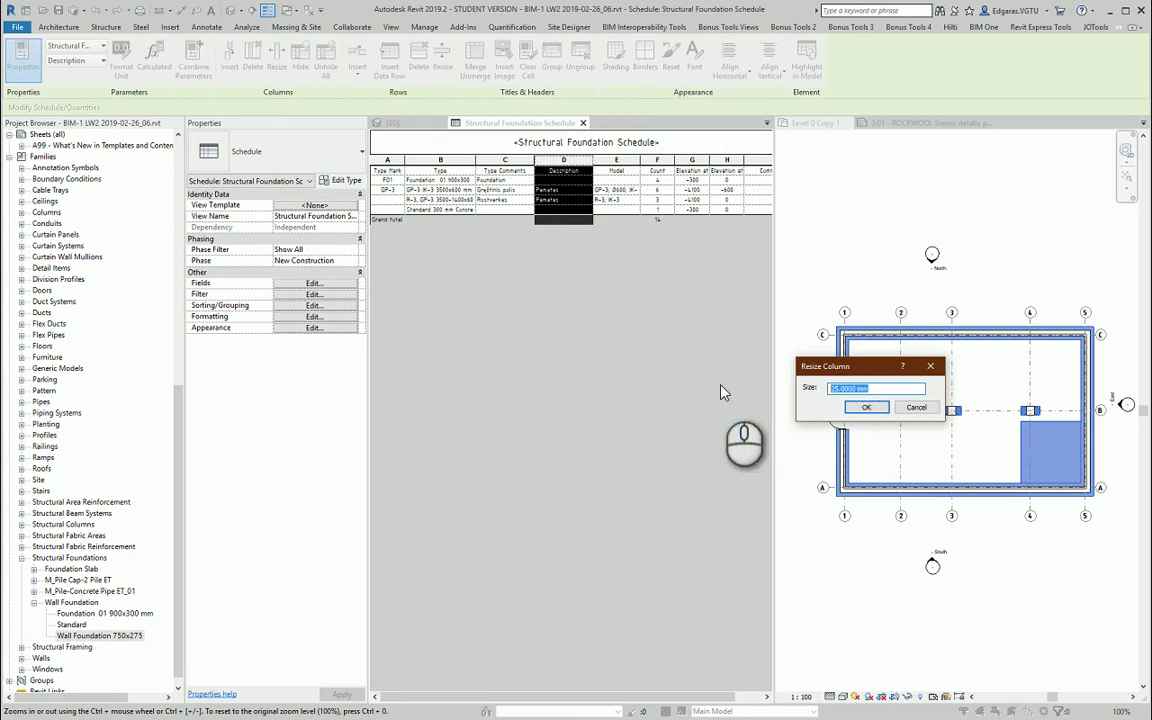
pyautogui.write('20')
pyautogui.press('Return')
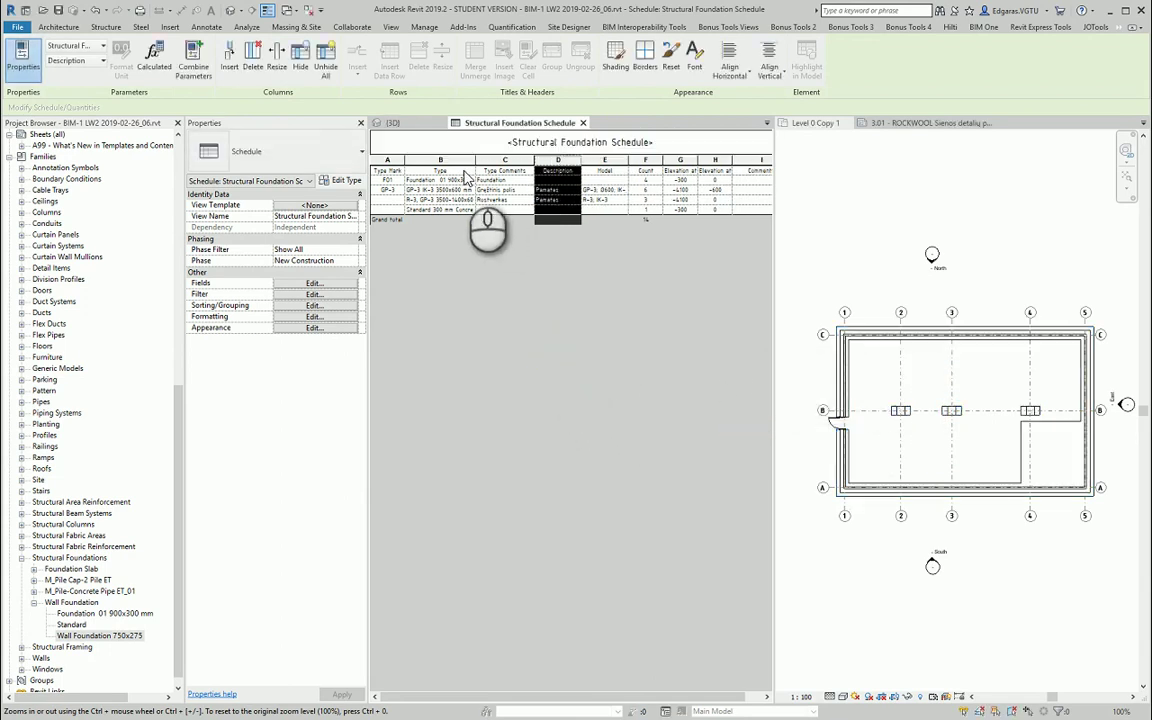
pyautogui.moveTo(440, 171); pyautogui.dragTo(580, 175)
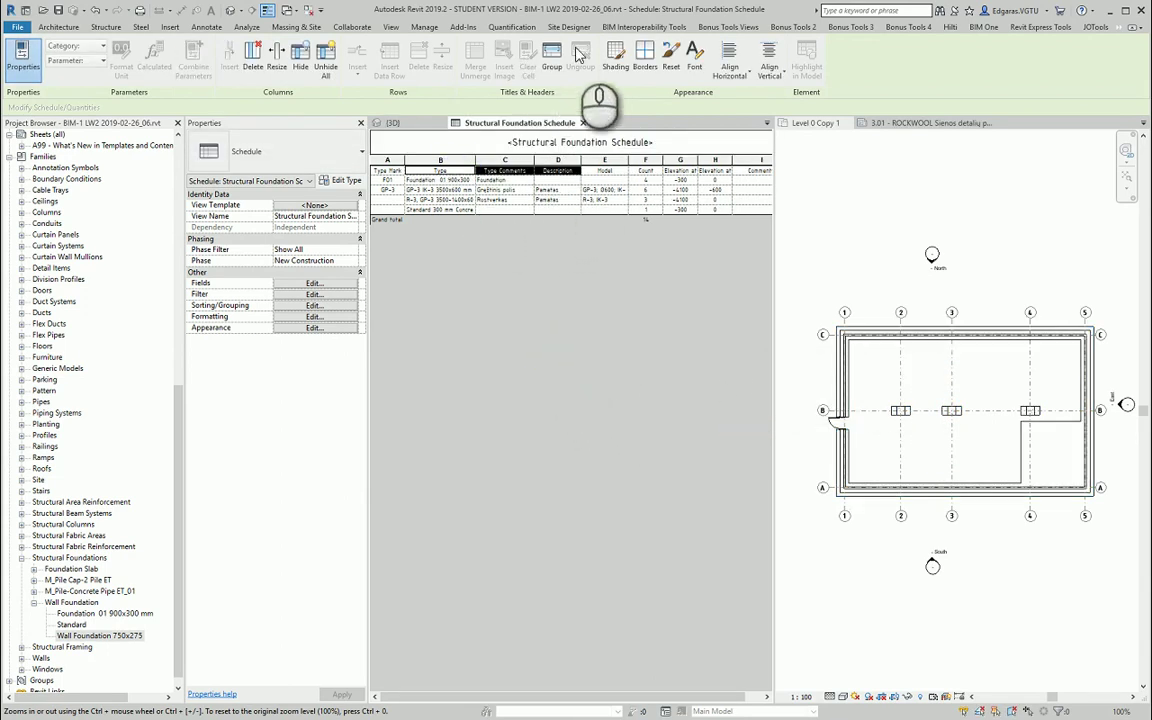
# Step: Group the columns under a 'Name and technical parameters' header and clear the Type, Type Comments and Description headings
pyautogui.click(551, 62)
pyautogui.click(498, 170)
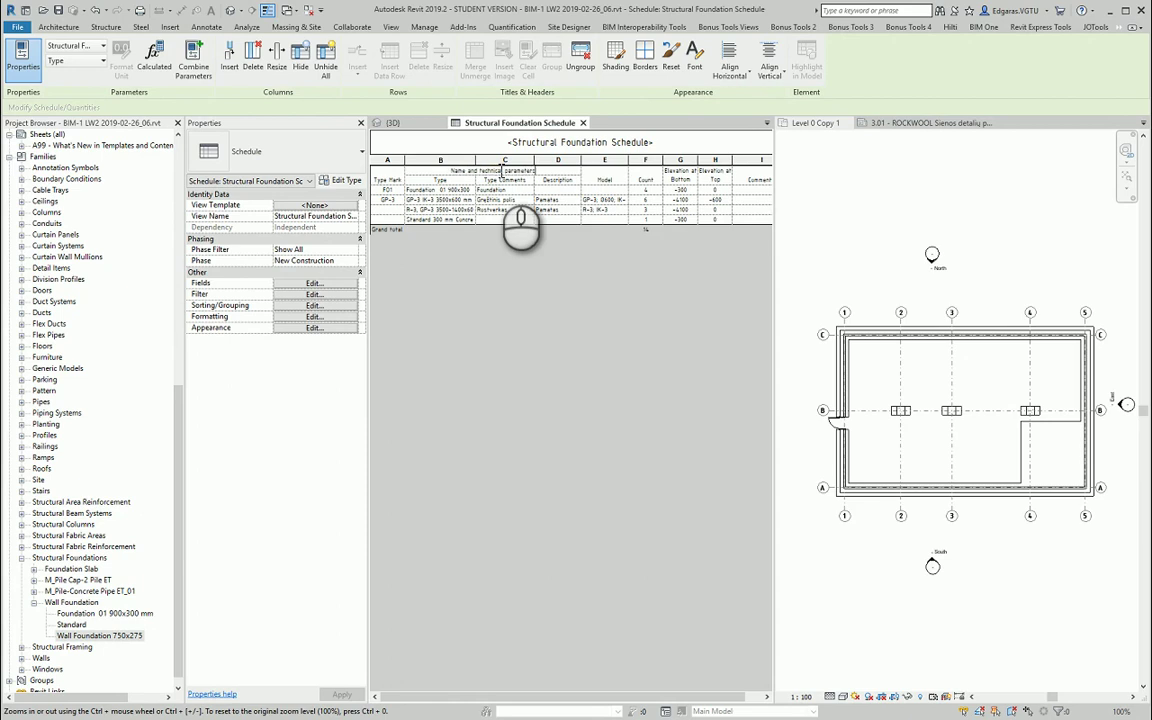
pyautogui.click(465, 192)
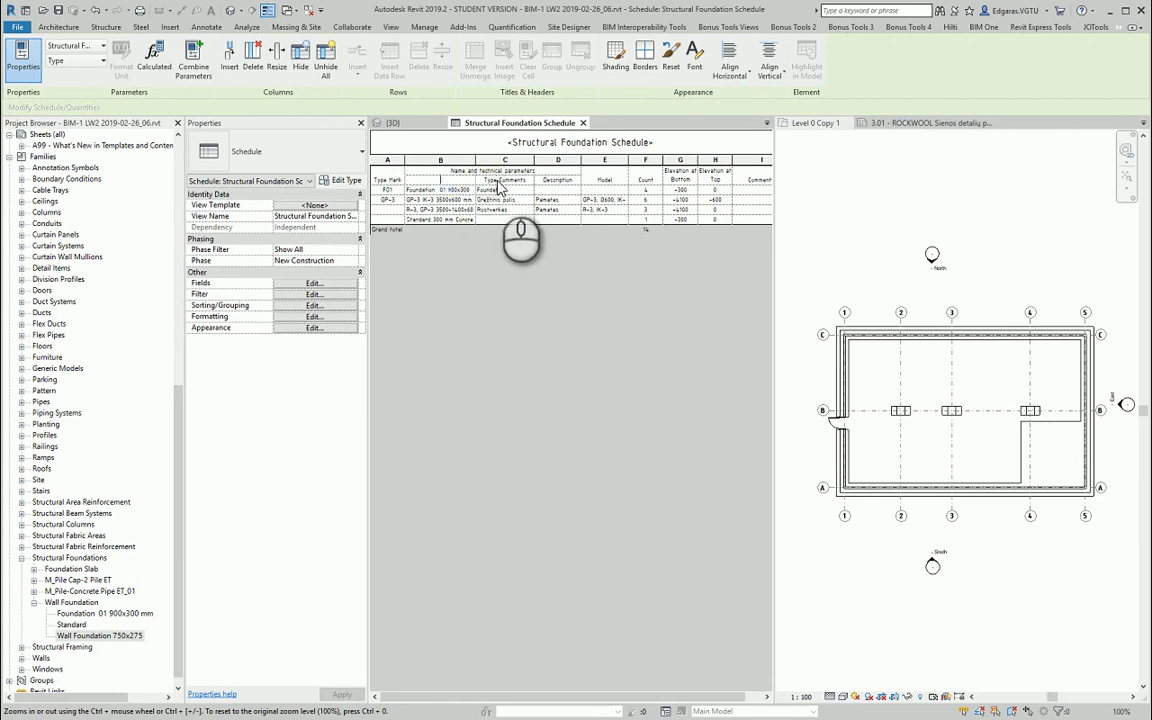
pyautogui.moveTo(497, 178); pyautogui.dragTo(569, 186)
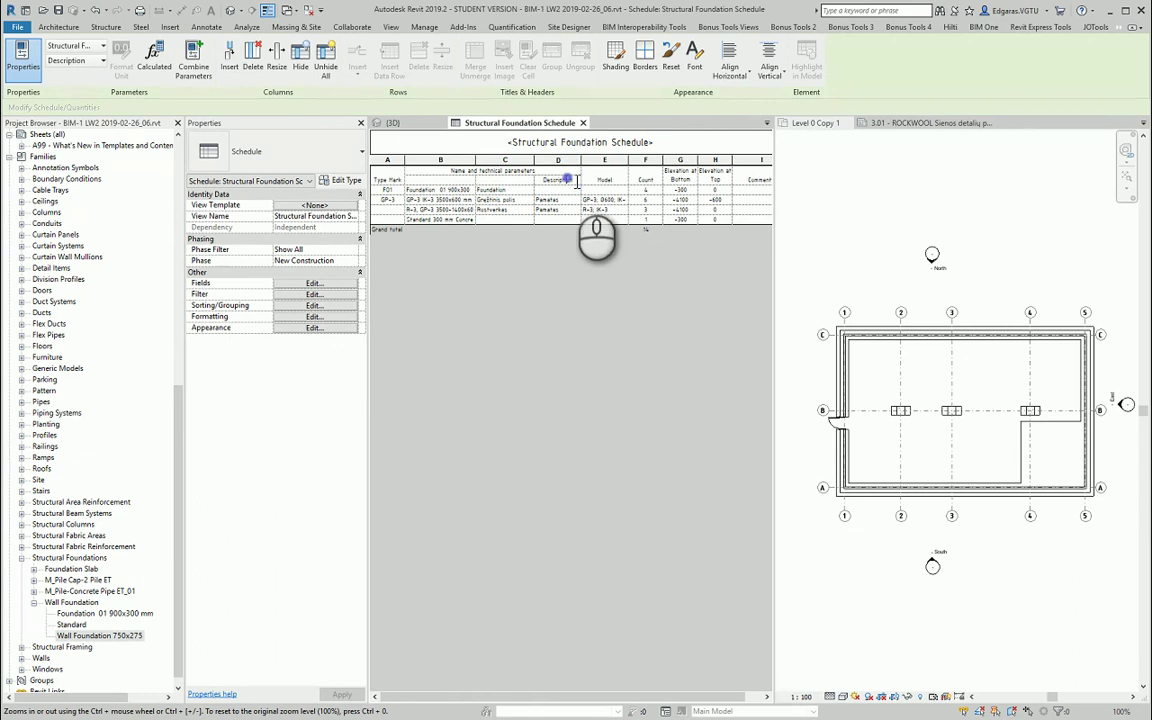
pyautogui.press('Delete')
pyautogui.click(447, 179)
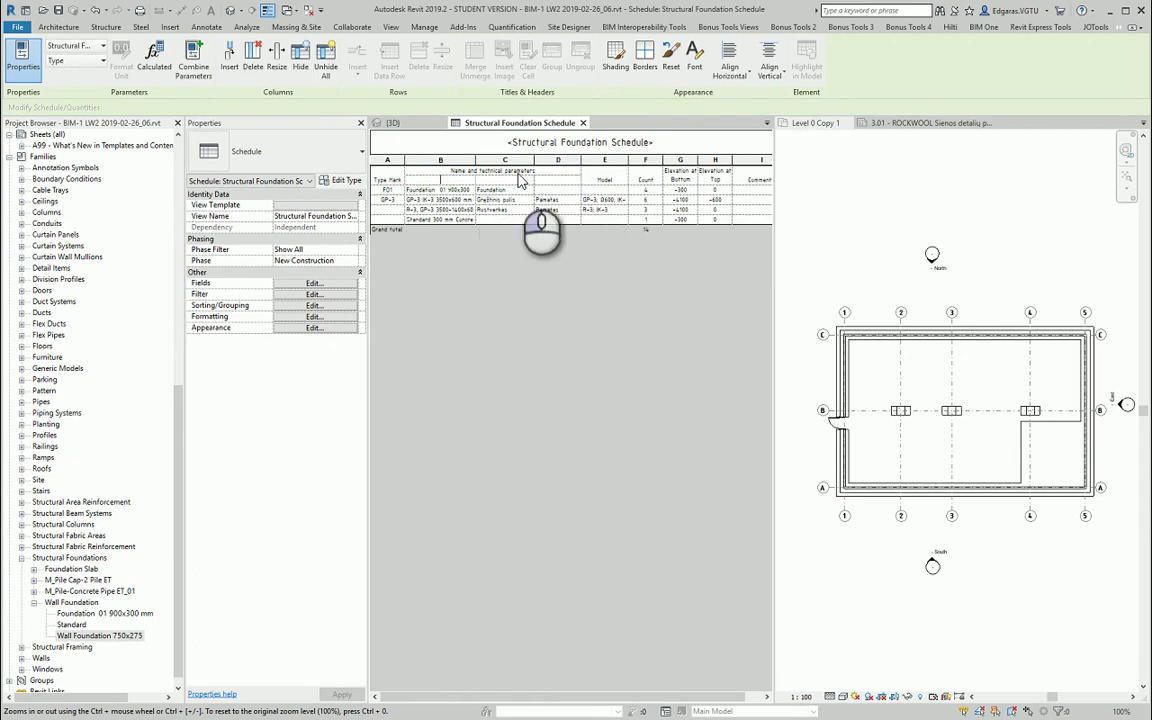
pyautogui.moveTo(432, 179); pyautogui.dragTo(556, 182)
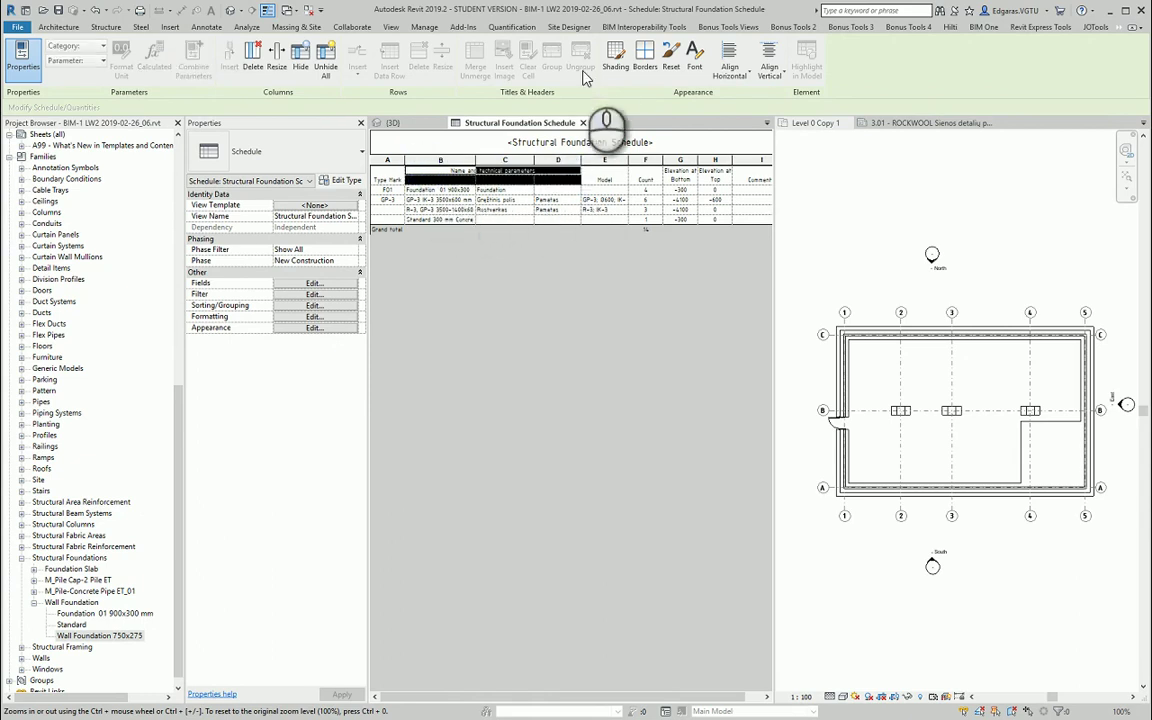
# Step: Give the B–D heading cells no outer borders and thin inside lines
pyautogui.click(643, 62)
pyautogui.click(588, 291)
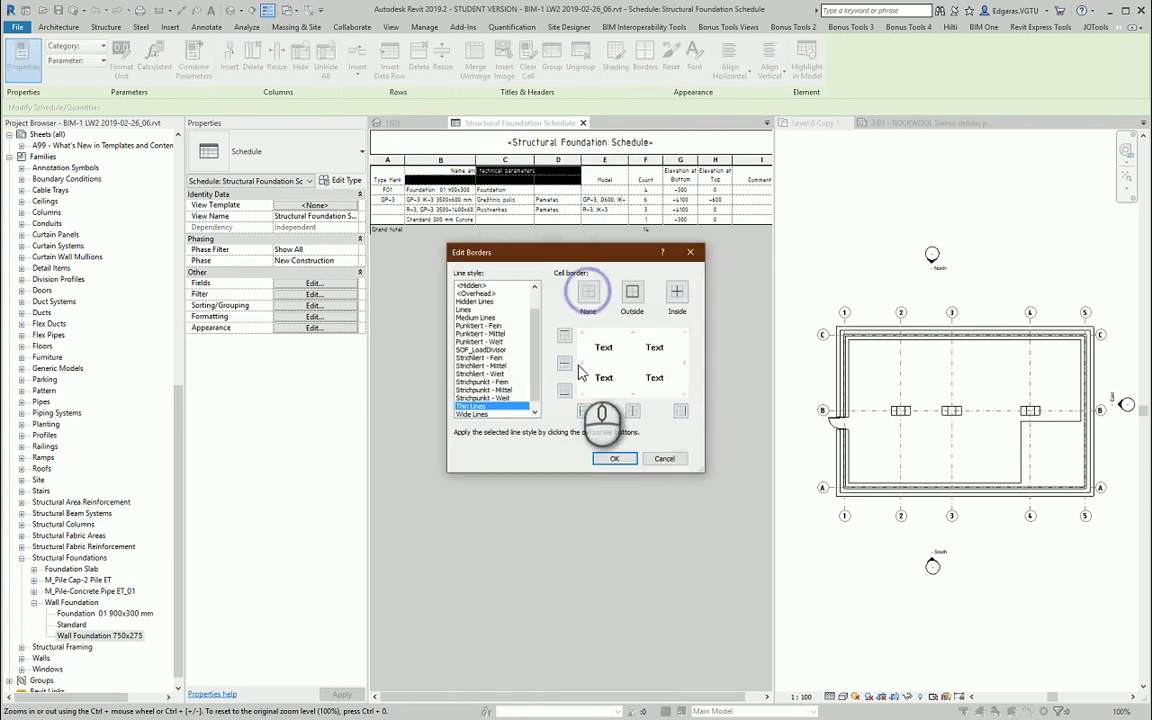
pyautogui.click(677, 291)
pyautogui.click(614, 458)
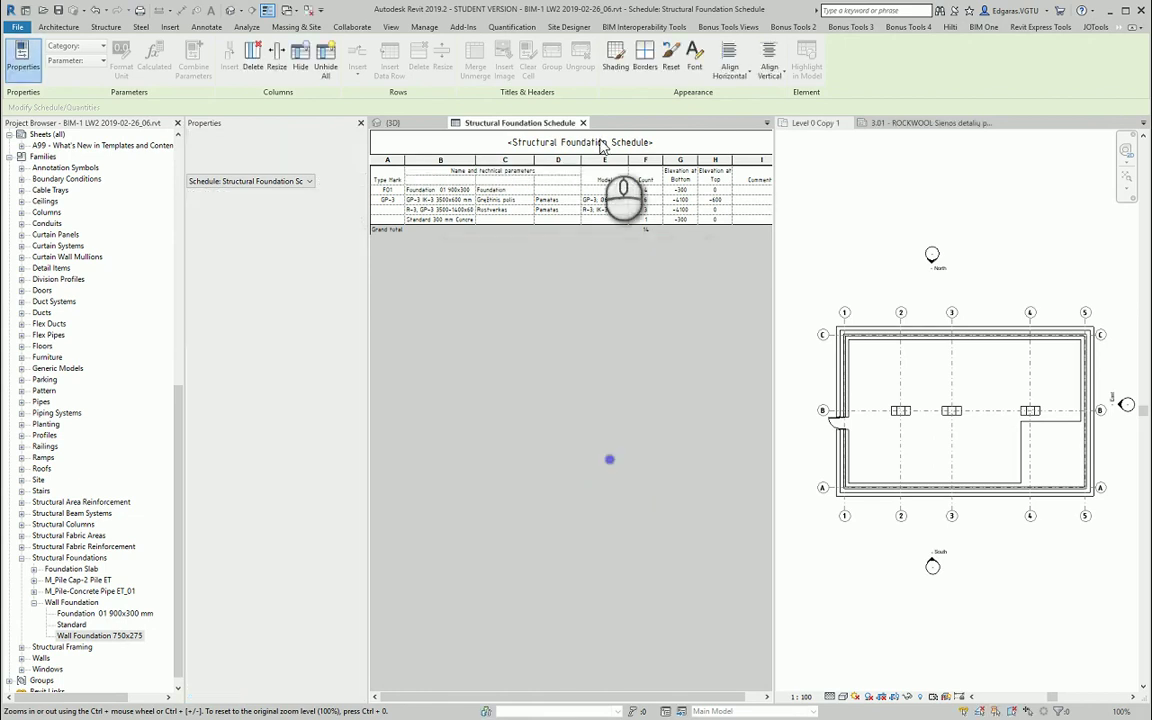
# Step: Add a left border to the schedule title cell
pyautogui.click(600, 143)
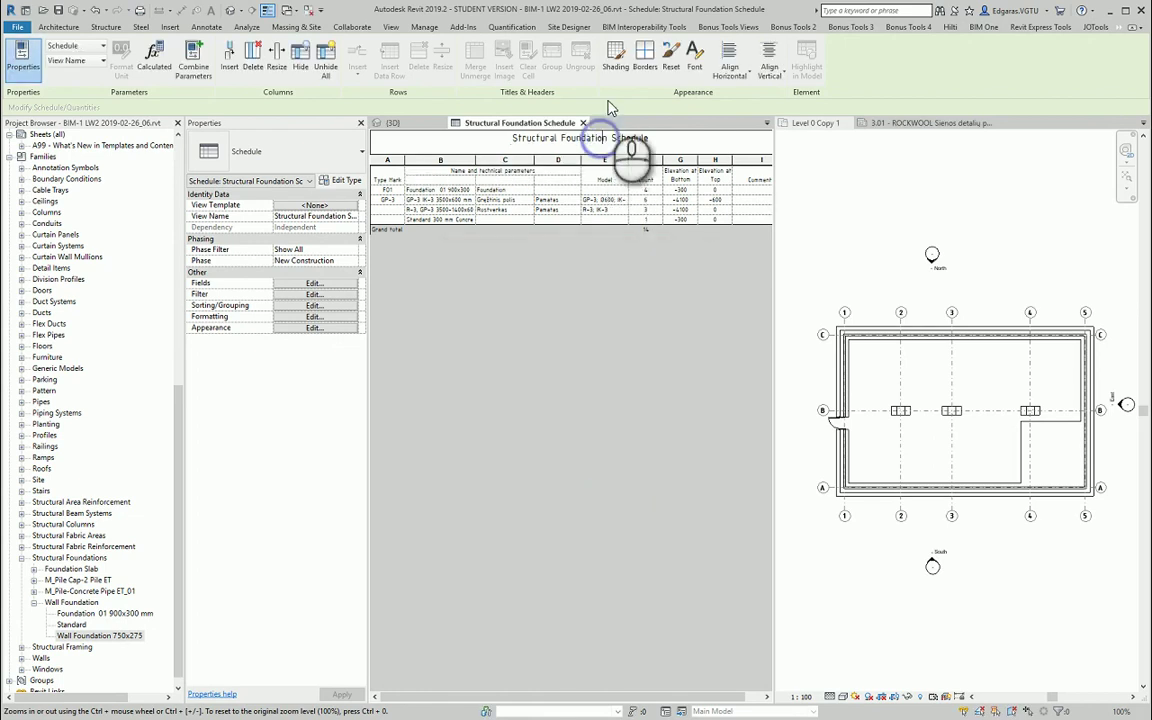
pyautogui.click(648, 60)
pyautogui.click(564, 388)
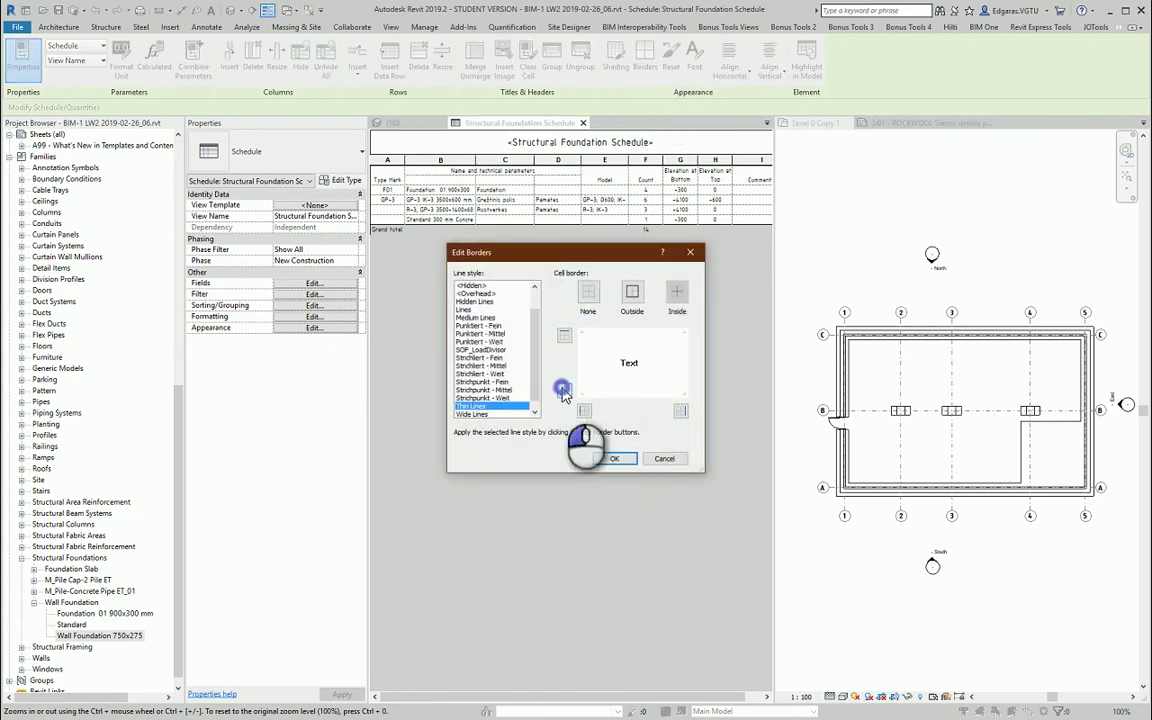
pyautogui.click(613, 458)
pyautogui.click(631, 377)
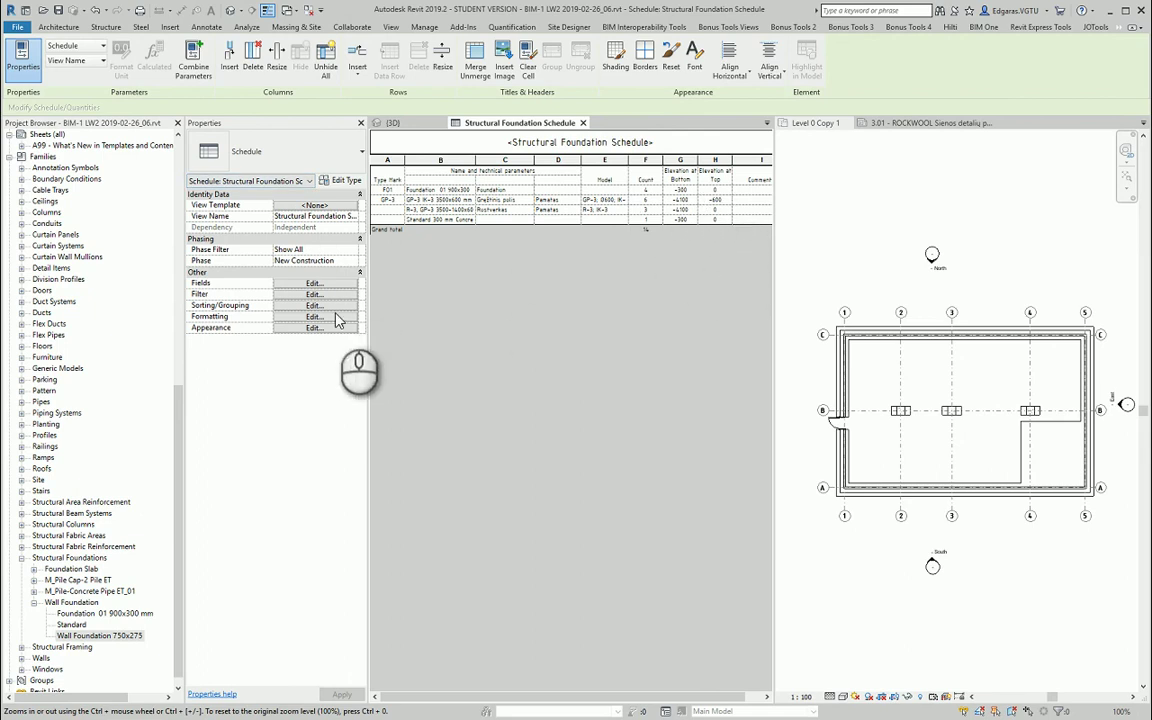
pyautogui.click(329, 296)
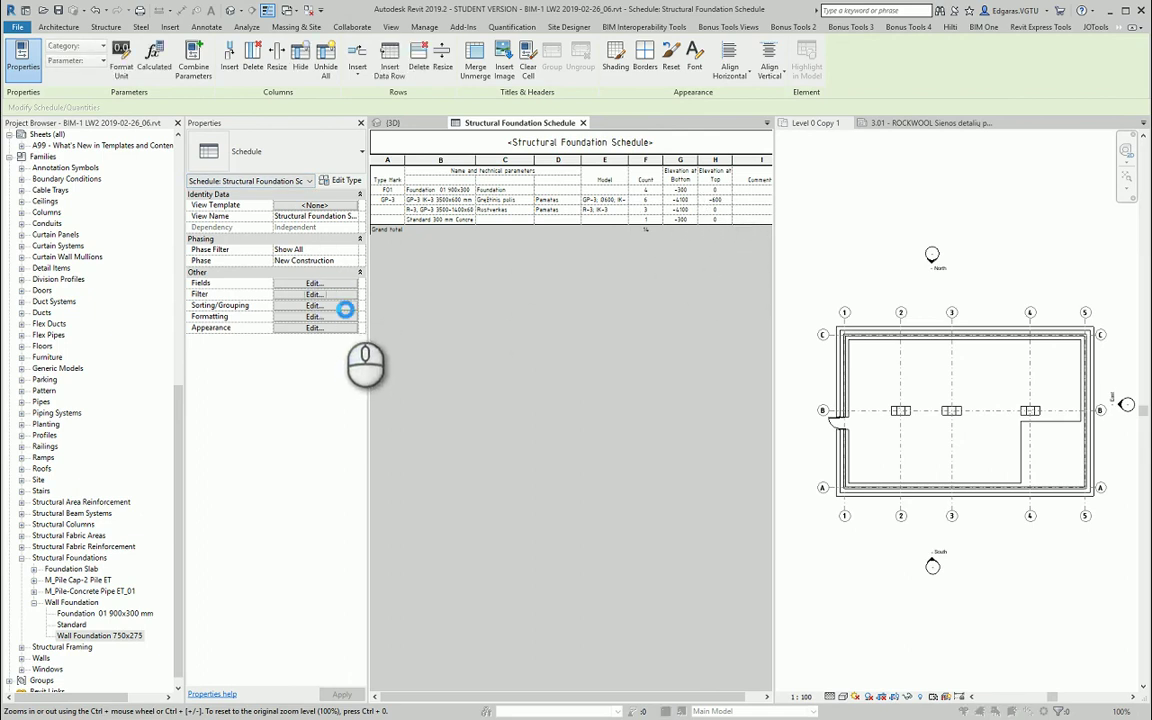
# Step: Format Elevation at Bottom in meters instead of the project unit settings
pyautogui.click(683, 176)
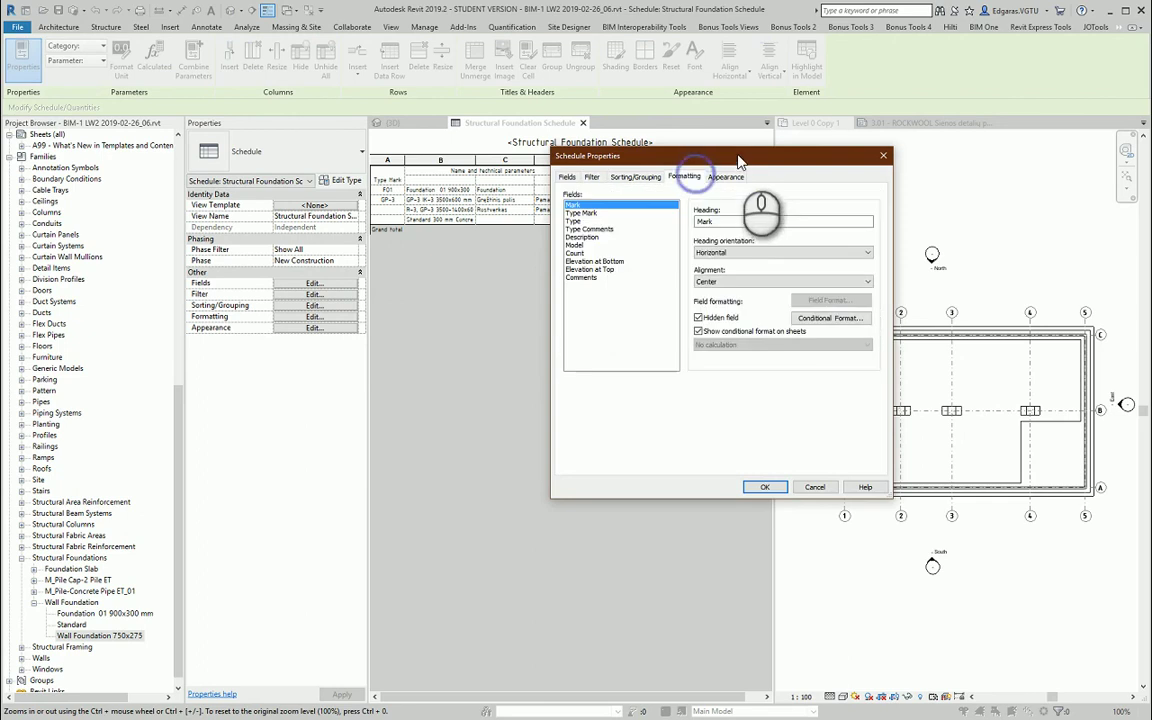
pyautogui.moveTo(735, 160); pyautogui.dragTo(596, 245)
pyautogui.click(452, 341)
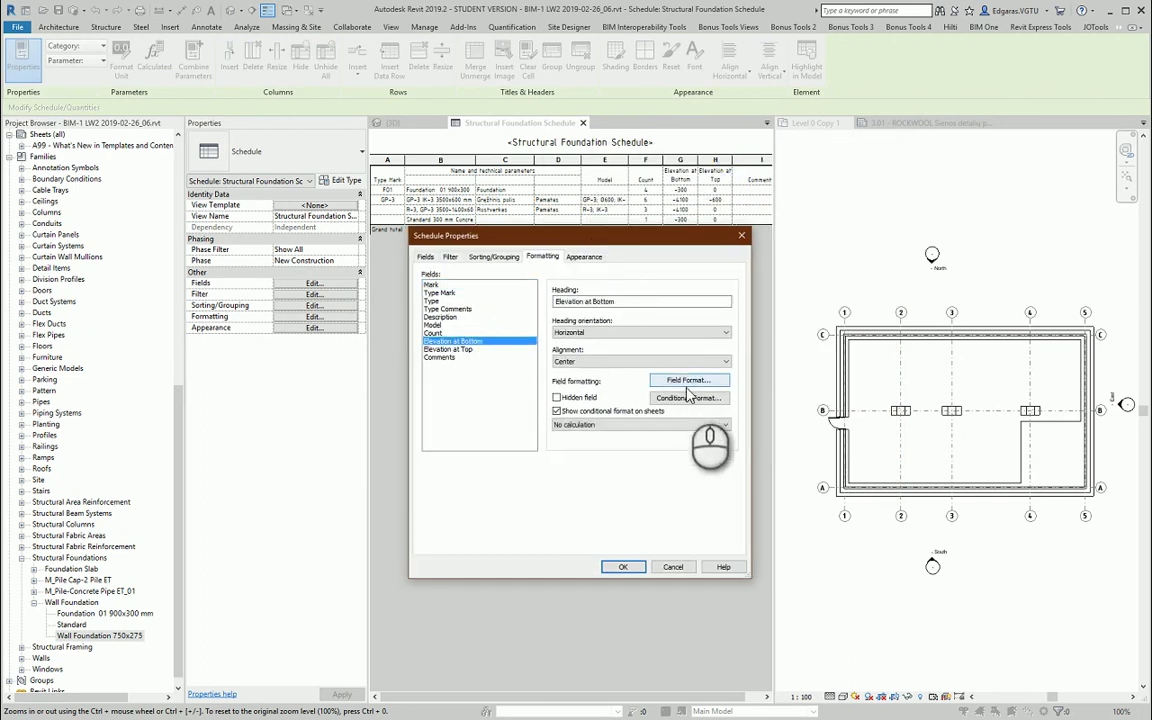
pyautogui.click(468, 343)
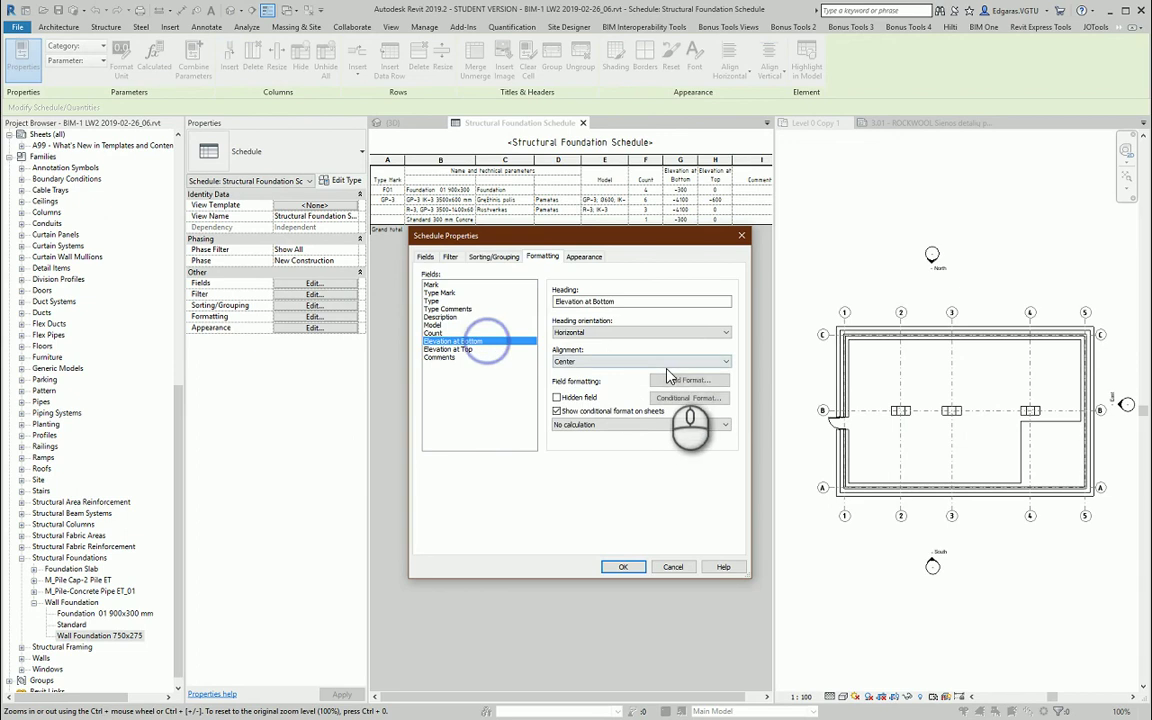
pyautogui.click(692, 380)
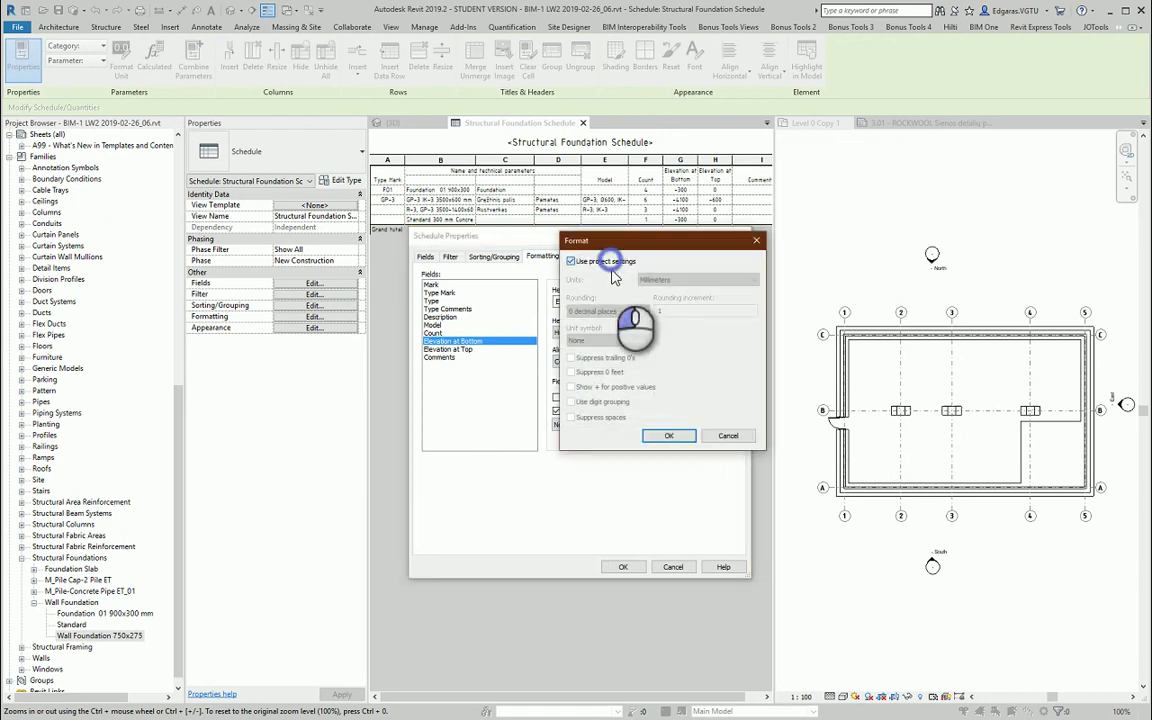
pyautogui.click(610, 261)
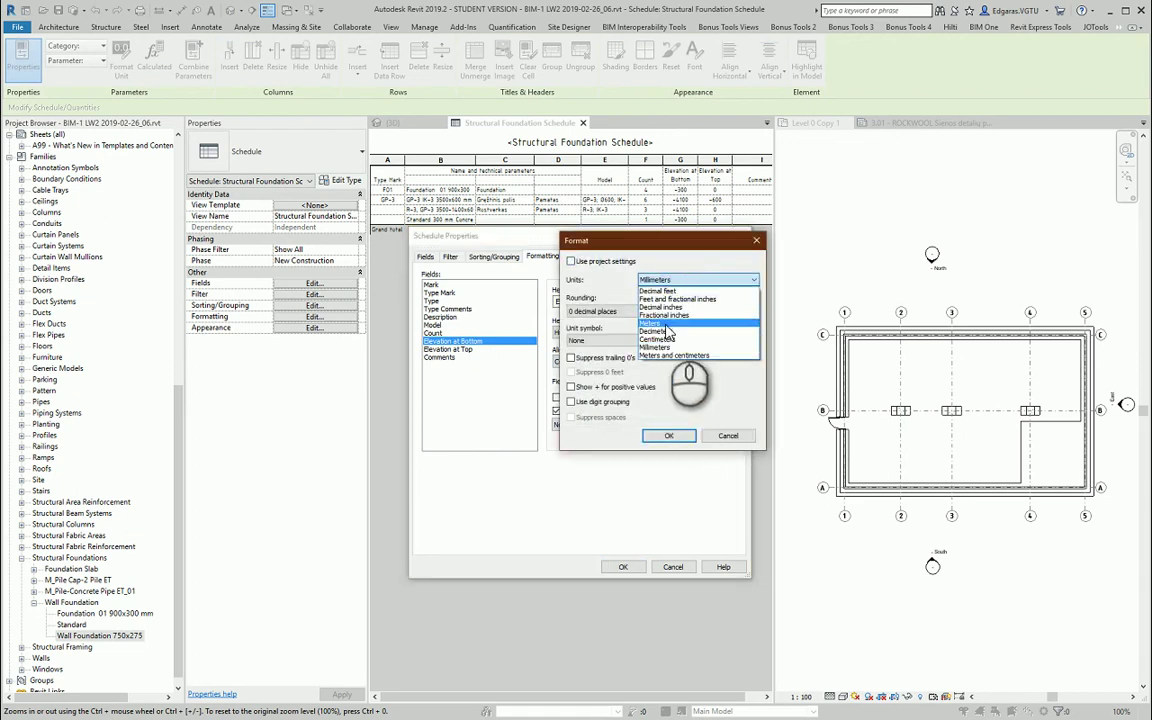
pyautogui.click(655, 323)
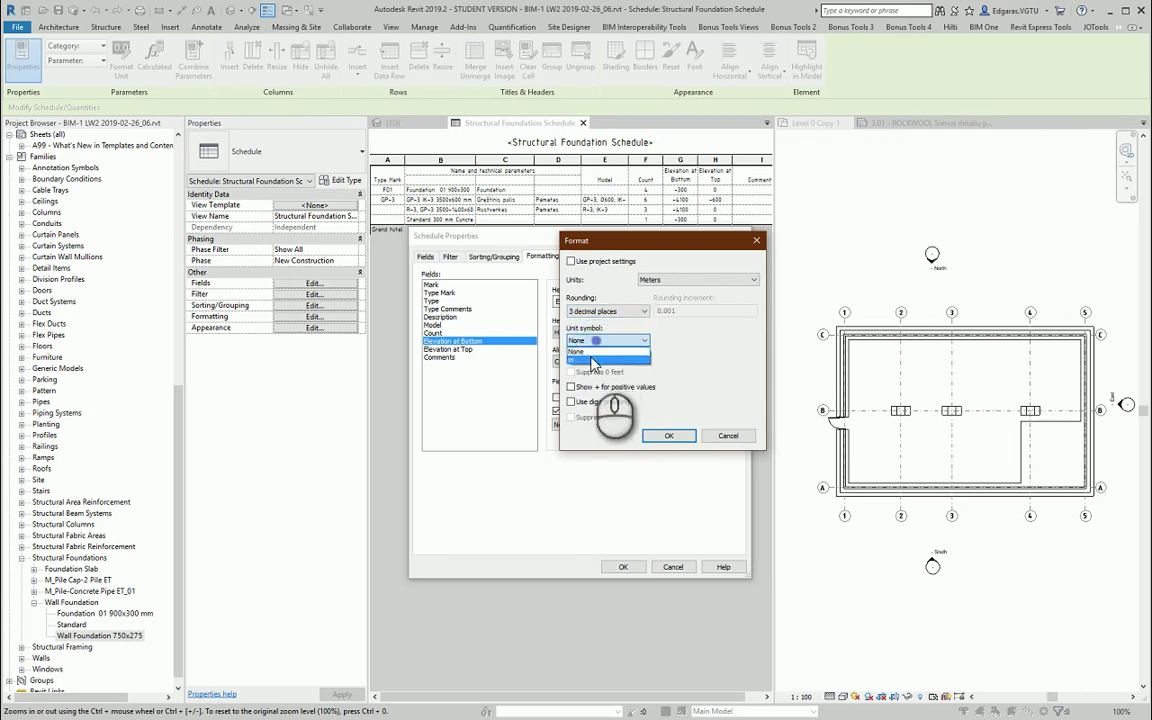
pyautogui.click(668, 436)
# Step: Format Elevation at Top in meters with 3 decimal places, an m symbol and a + sign
pyautogui.click(450, 349)
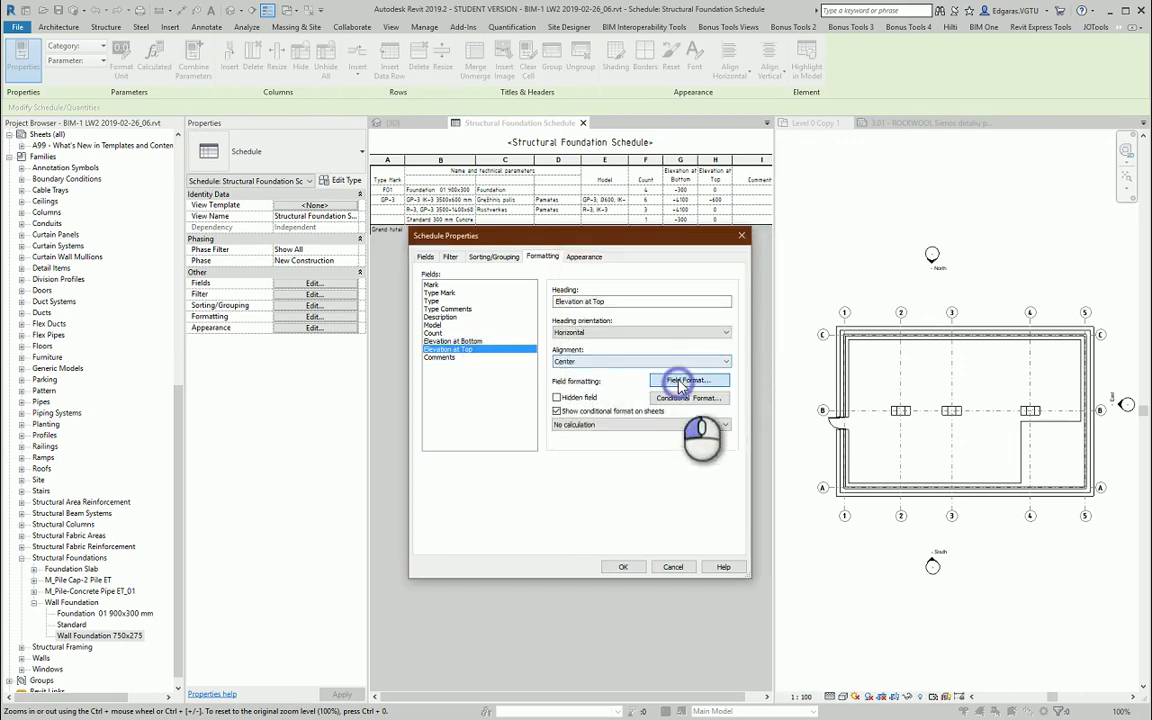
pyautogui.click(684, 380)
pyautogui.click(606, 260)
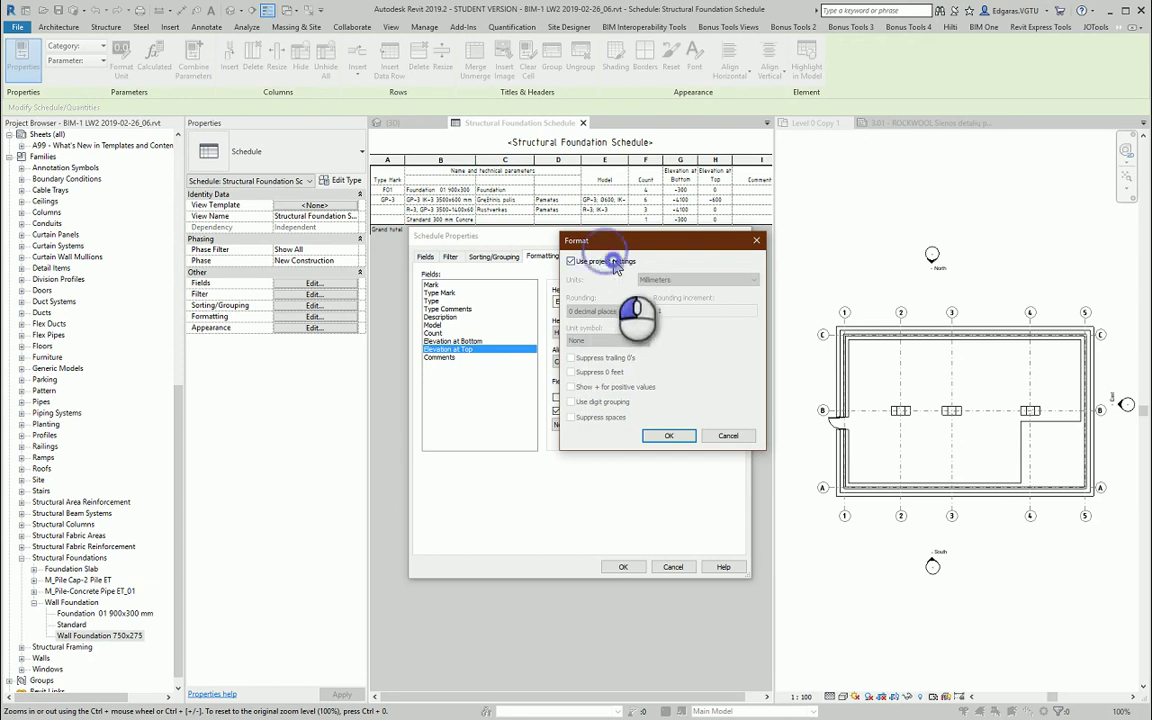
pyautogui.click(698, 280)
pyautogui.click(658, 328)
pyautogui.click(622, 312)
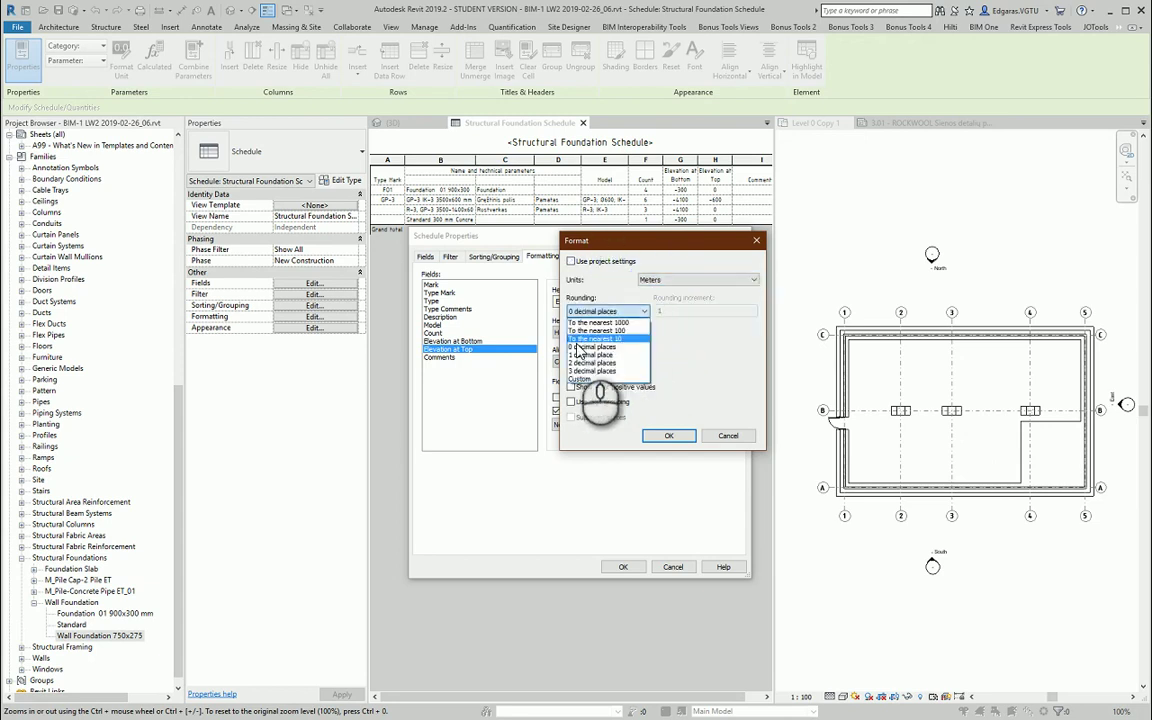
pyautogui.click(590, 372)
pyautogui.click(605, 341)
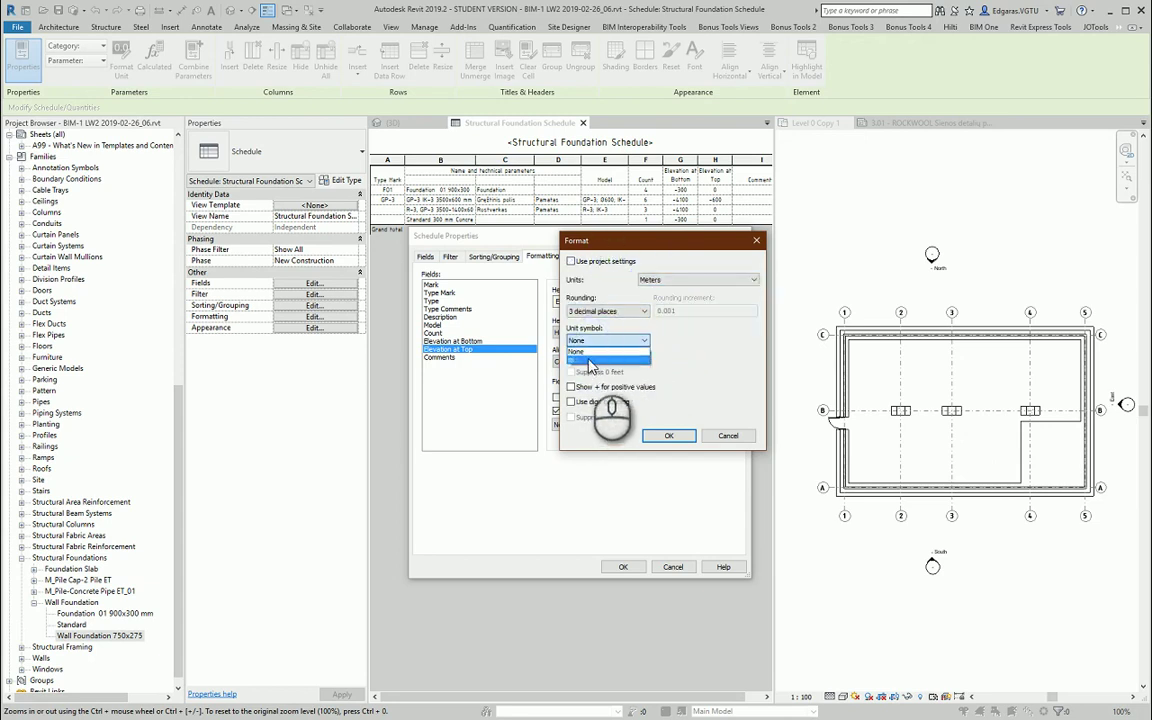
pyautogui.click(588, 360)
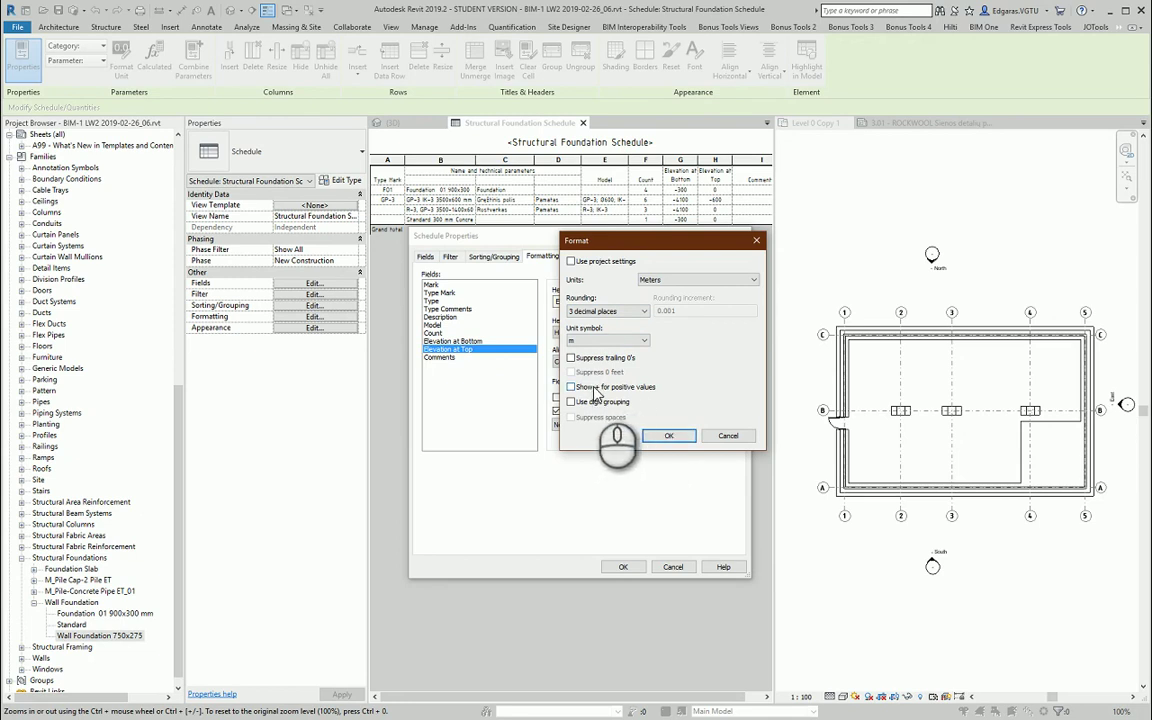
pyautogui.click(596, 389)
pyautogui.click(669, 436)
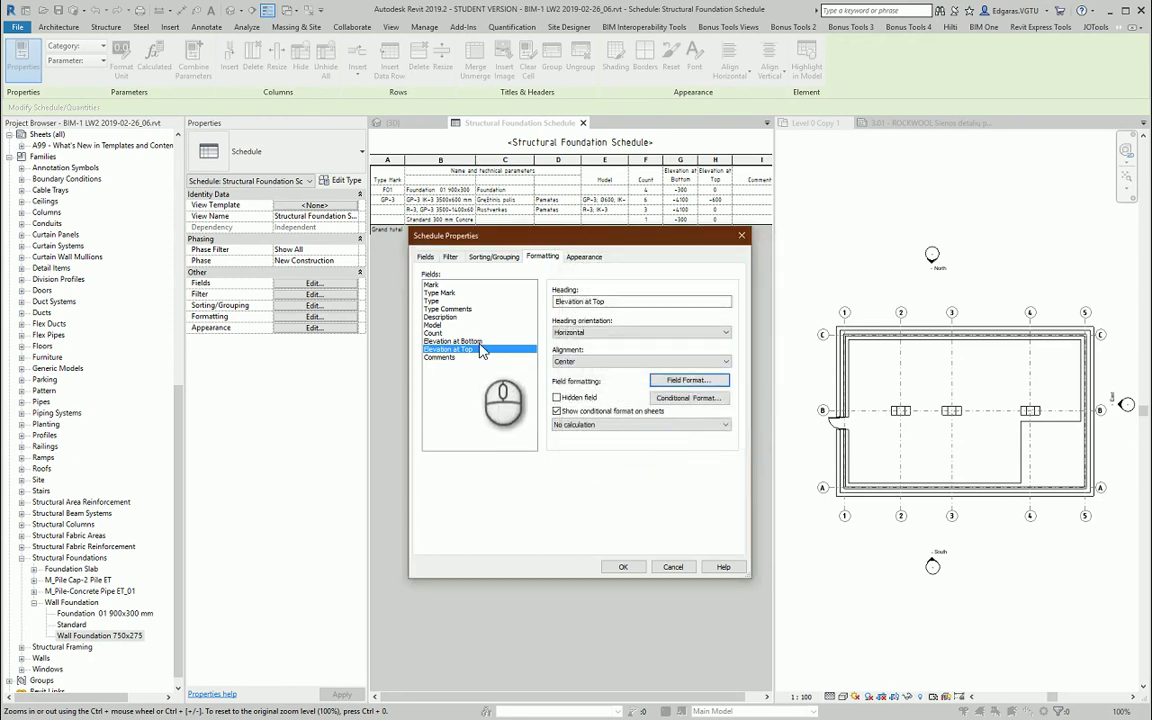
# Step: Add the + sign for positive values to Elevation at Bottom and apply the formatting
pyautogui.click(470, 341)
pyautogui.click(682, 380)
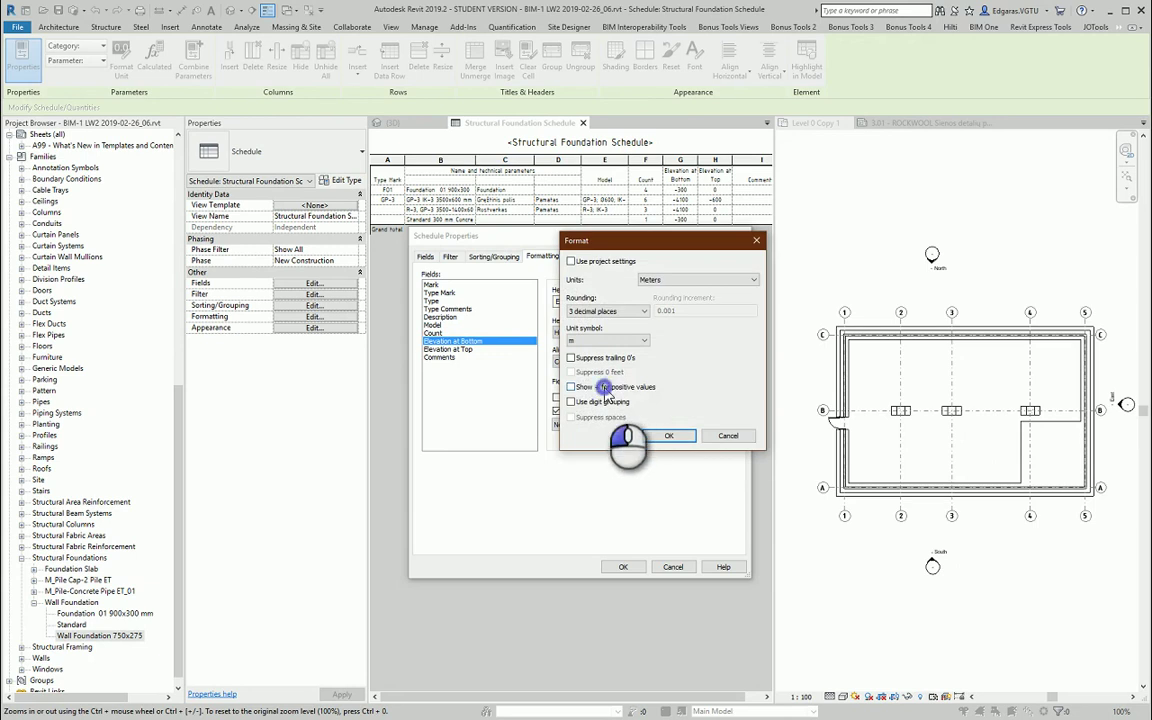
pyautogui.click(603, 389)
pyautogui.click(669, 436)
pyautogui.click(622, 567)
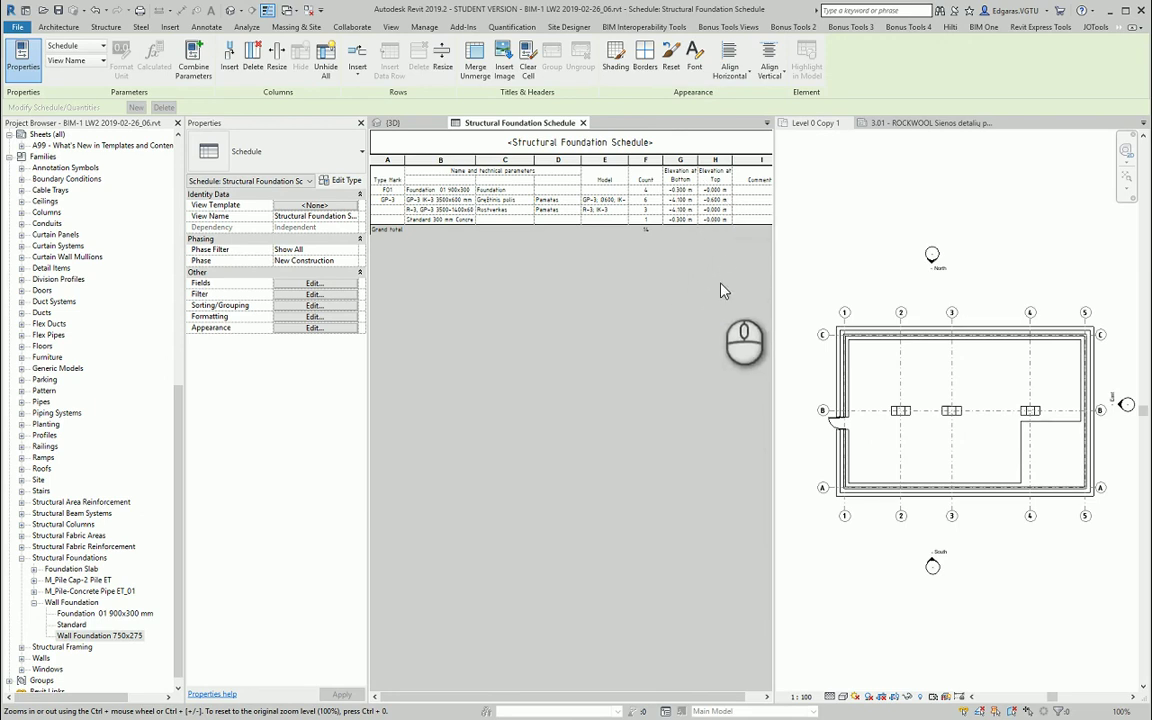
# Step: Set column D to Foundation for the GP-3 and R-3 rows, accepting the type-wide change warnings
pyautogui.click(559, 200)
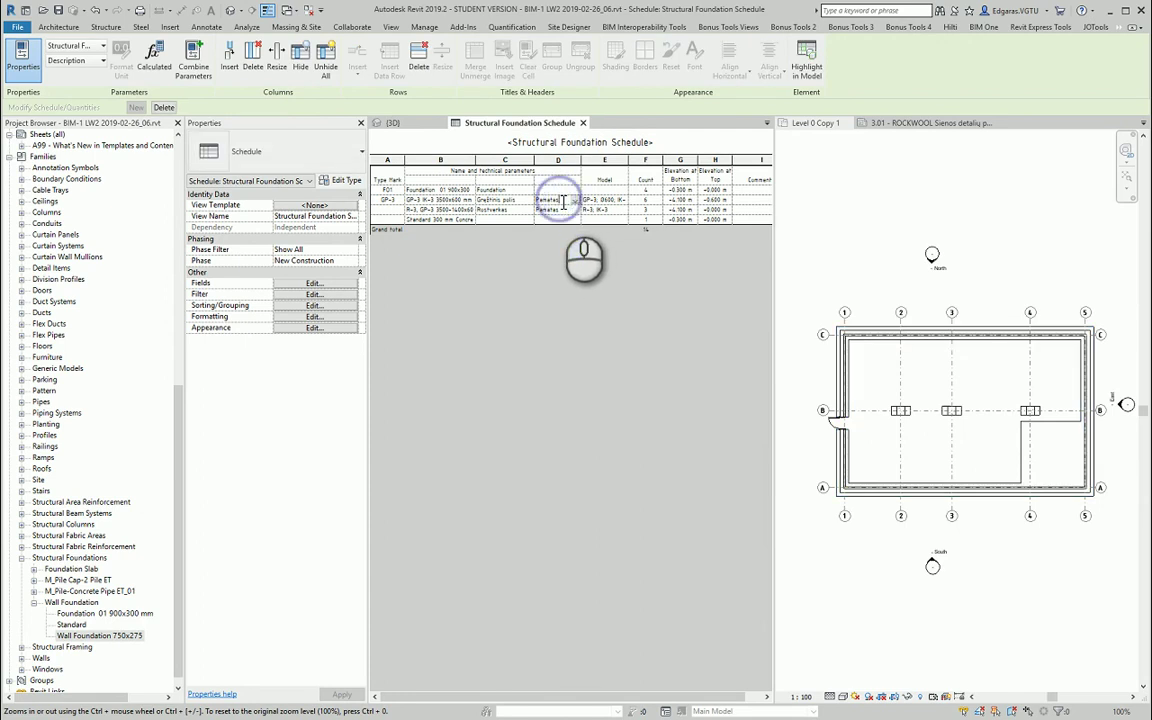
pyautogui.moveTo(563, 201); pyautogui.dragTo(513, 203)
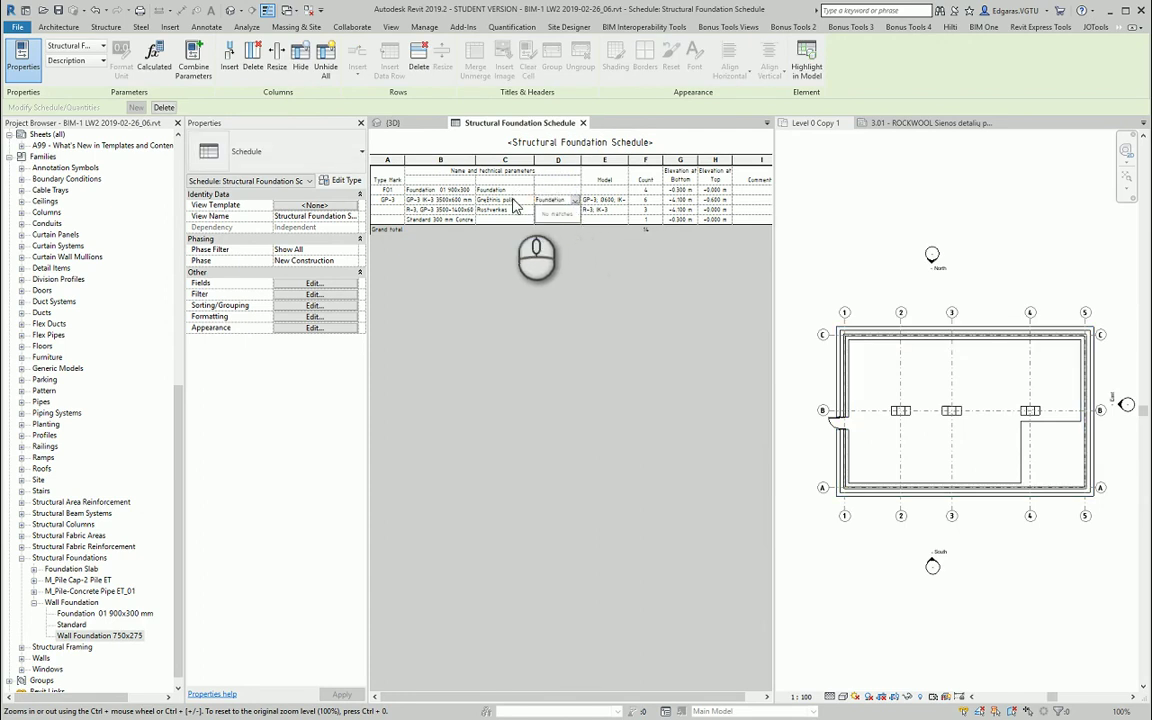
pyautogui.press('Return')
pyautogui.click(561, 507)
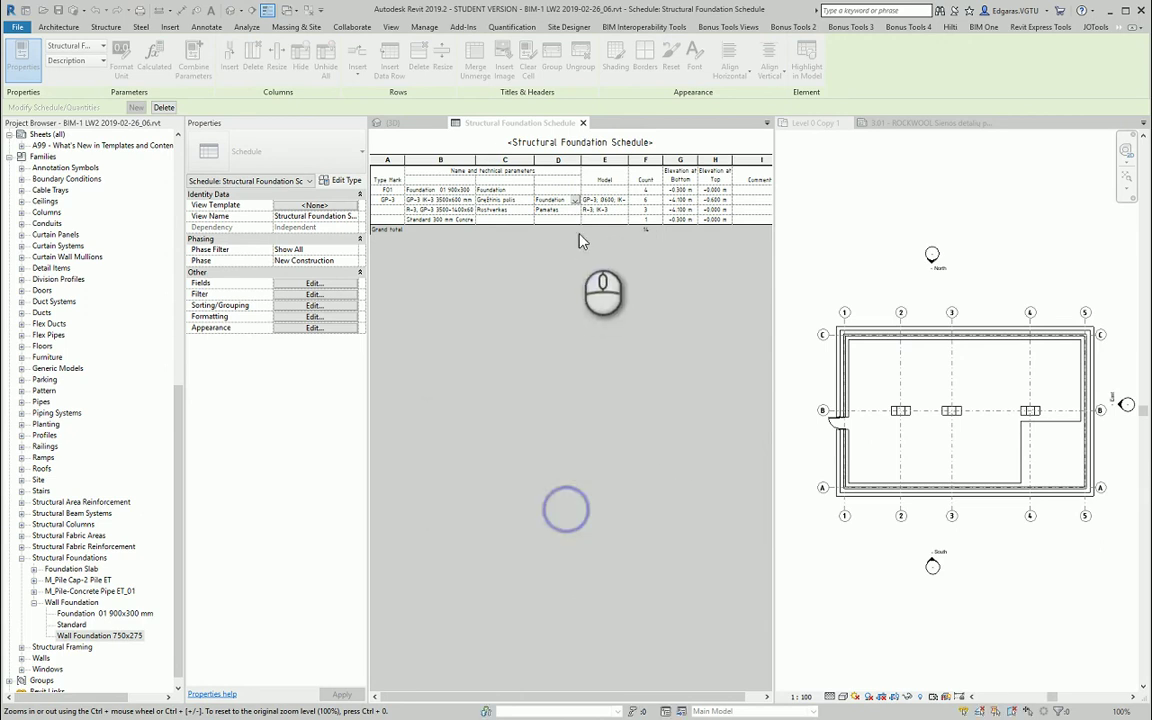
pyautogui.click(577, 210)
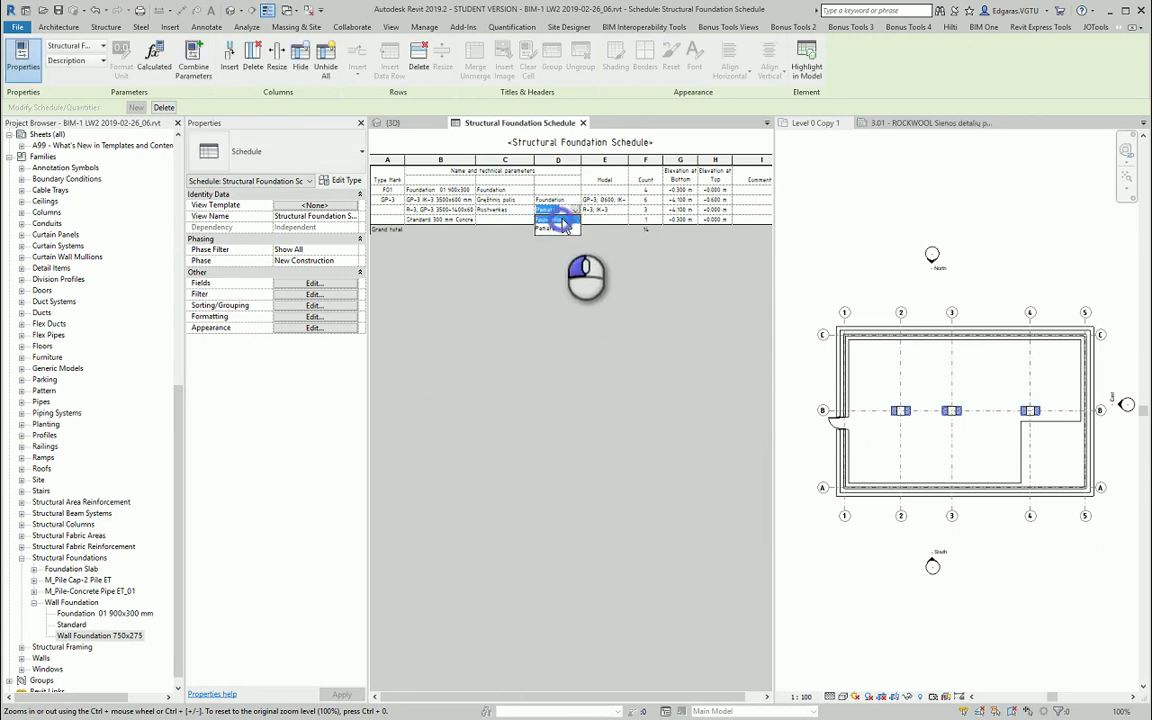
pyautogui.click(563, 221)
pyautogui.click(563, 507)
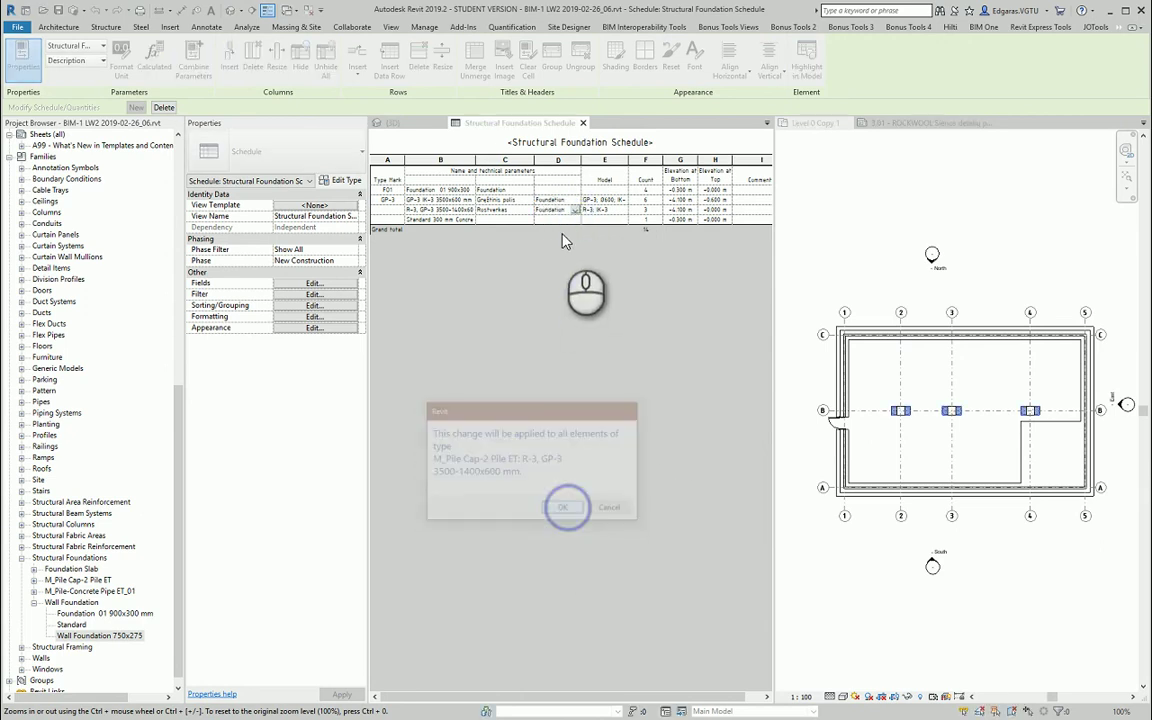
# Step: Set column D to Foundation for the slab and F01 rows, confirming each type change
pyautogui.click(573, 219)
pyautogui.click(575, 219)
pyautogui.click(563, 231)
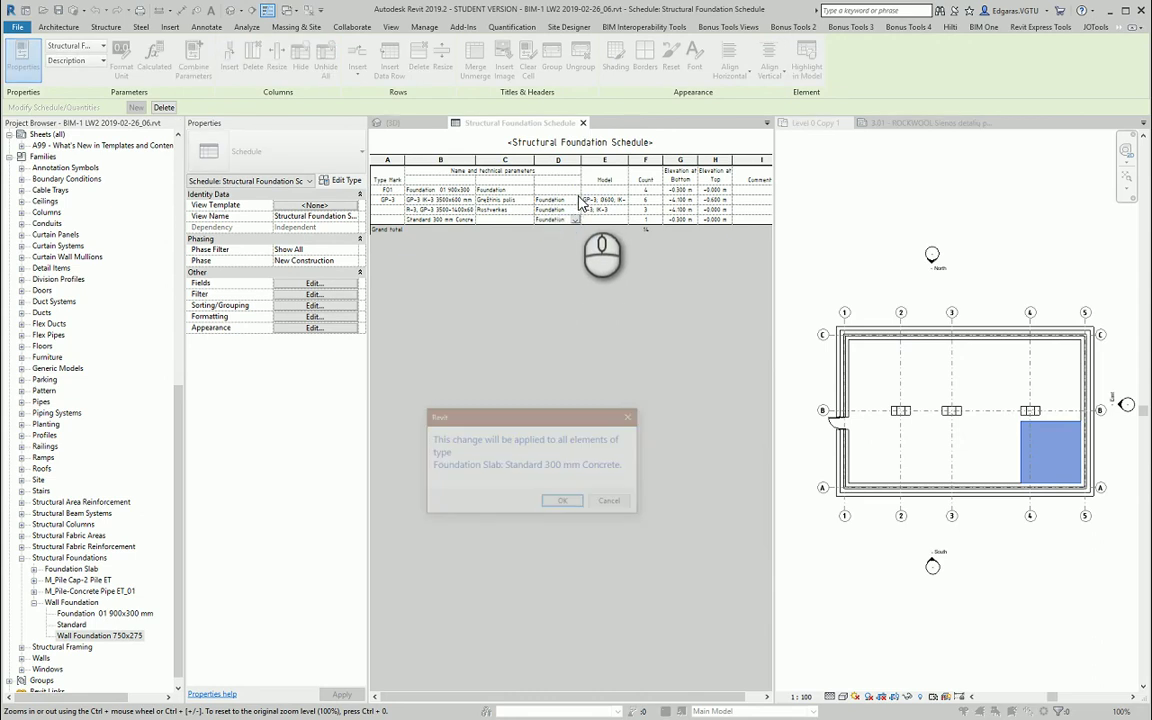
pyautogui.click(563, 500)
pyautogui.click(577, 191)
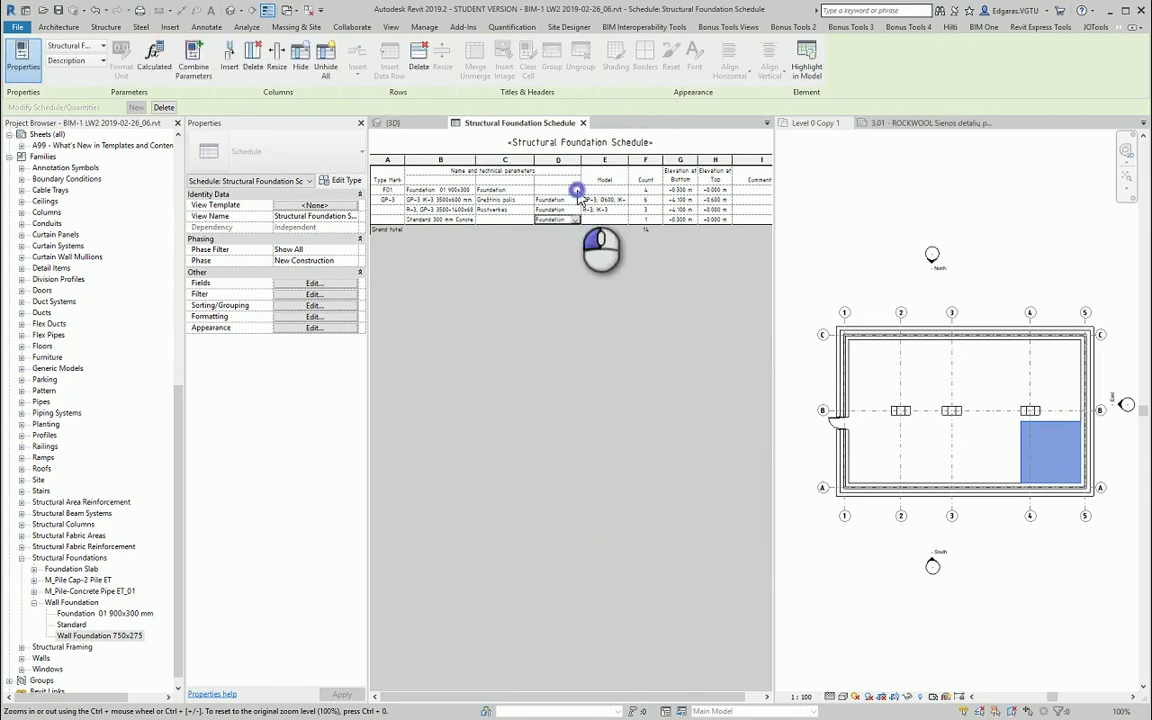
pyautogui.click(575, 191)
pyautogui.click(563, 203)
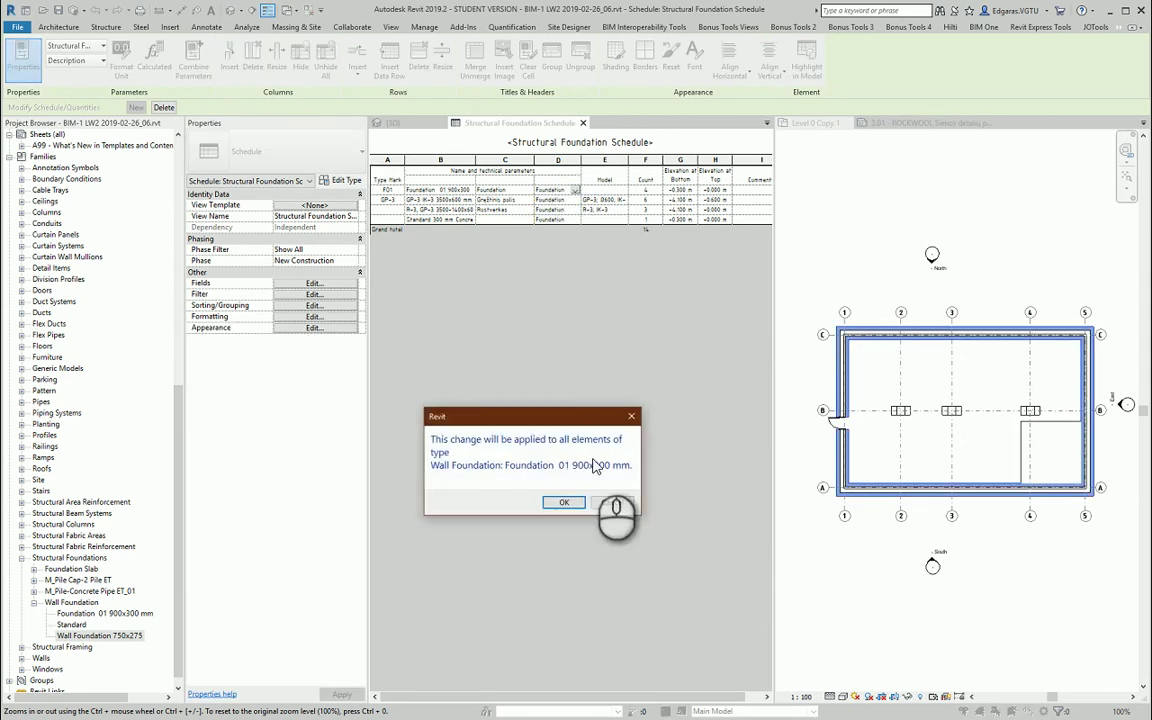
pyautogui.click(563, 501)
# Step: Enter 'Foundation cap' for R-3 and 'Pile' for GP-3 in column C, applying each to its type
pyautogui.click(495, 211)
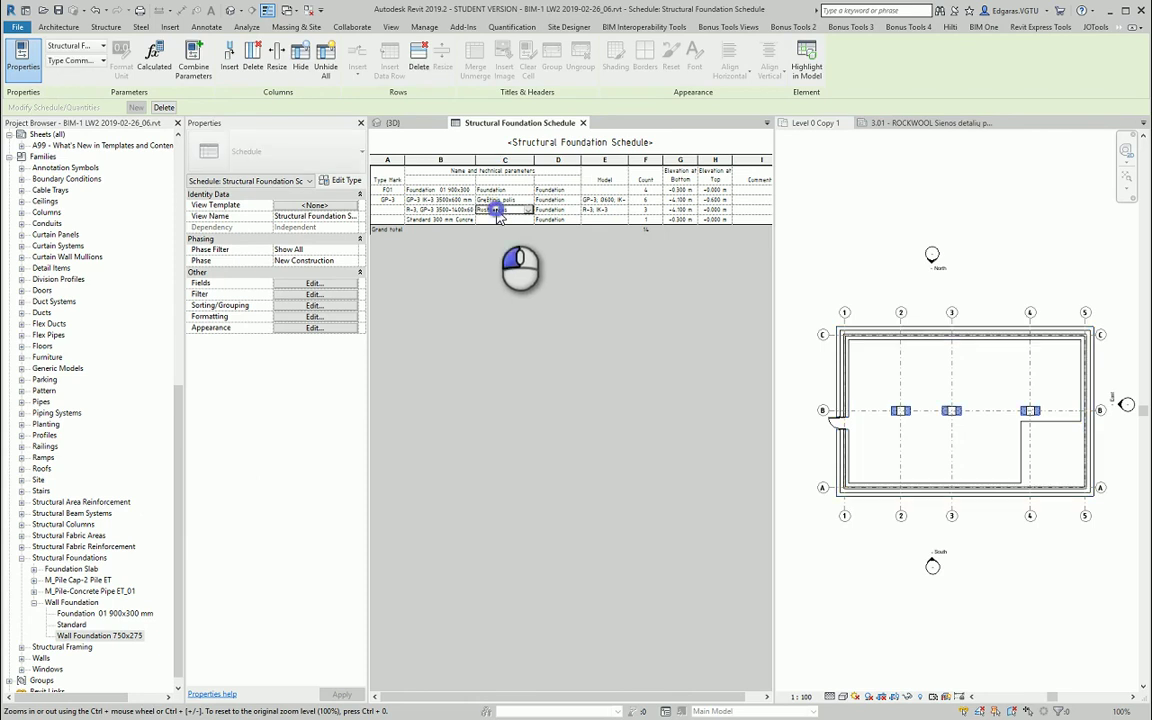
pyautogui.doubleClick(498, 212)
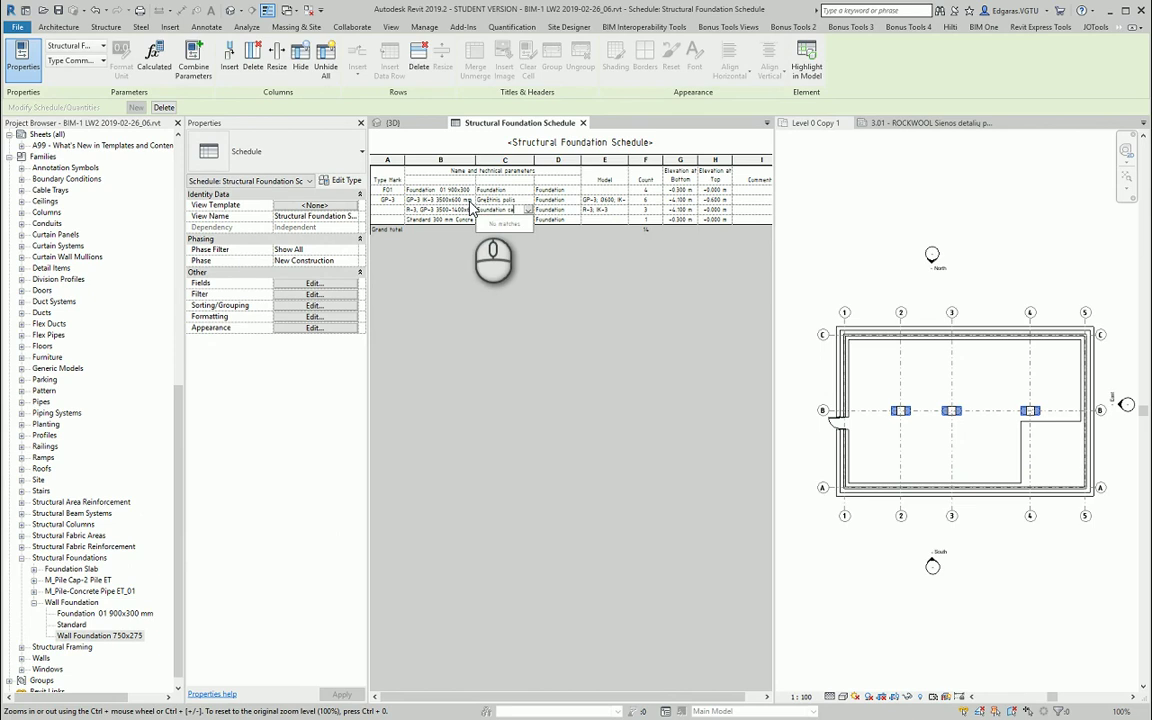
pyautogui.click(576, 351)
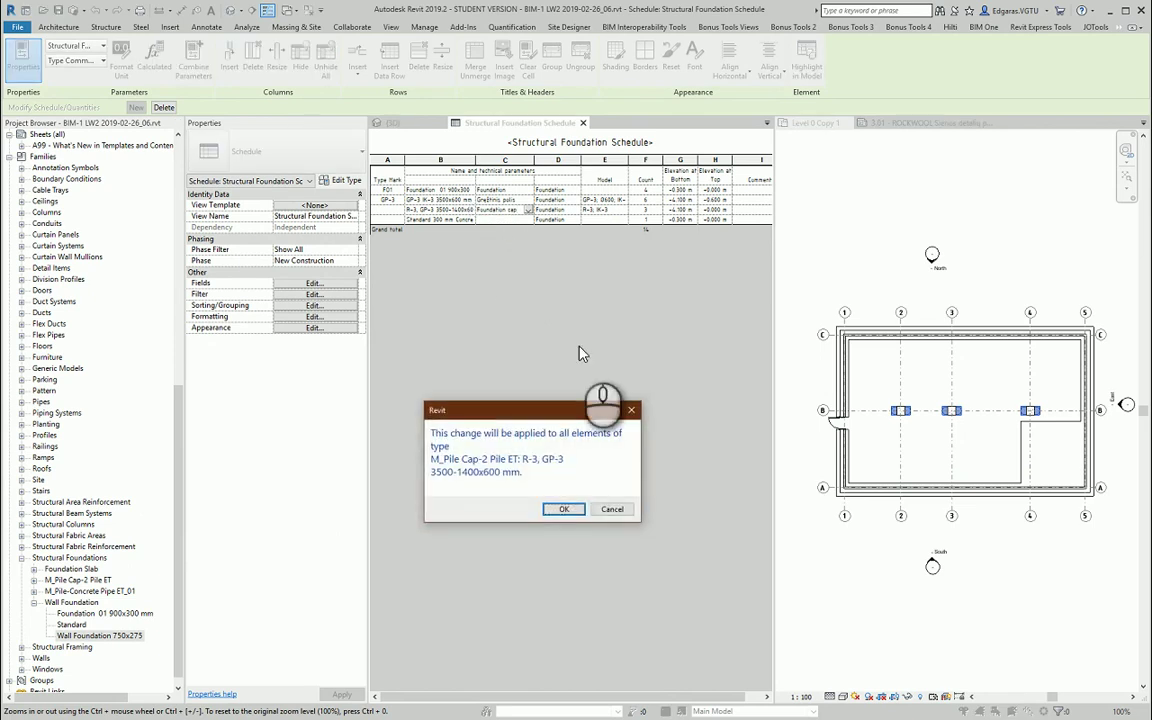
pyautogui.click(558, 506)
pyautogui.doubleClick(498, 200)
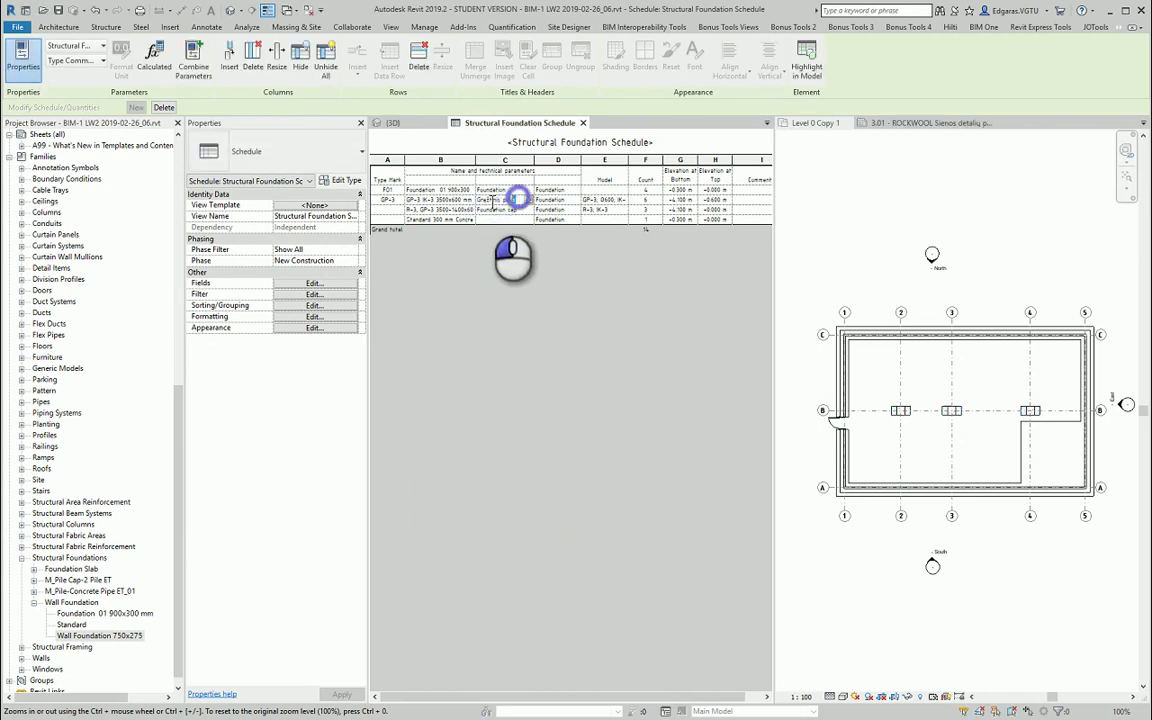
pyautogui.click(461, 204)
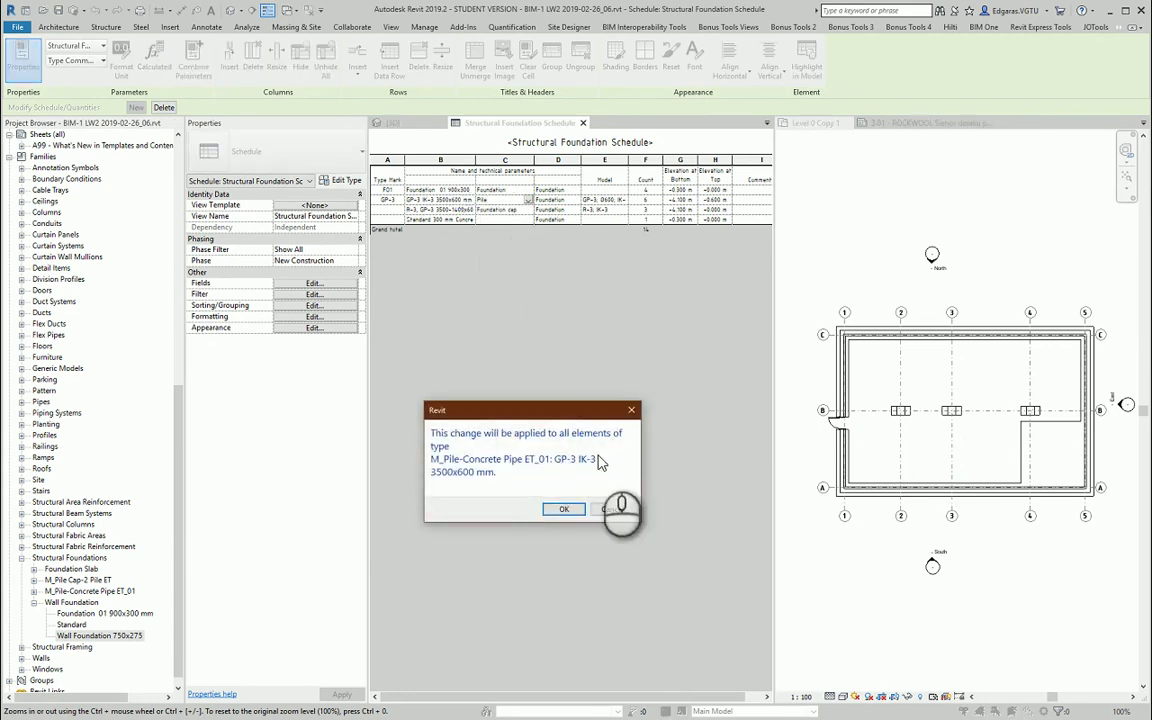
pyautogui.click(561, 507)
# Step: Enter 'Wall foundation' for F01 and 'Slab' for the slab row, confirming each type change
pyautogui.click(478, 190)
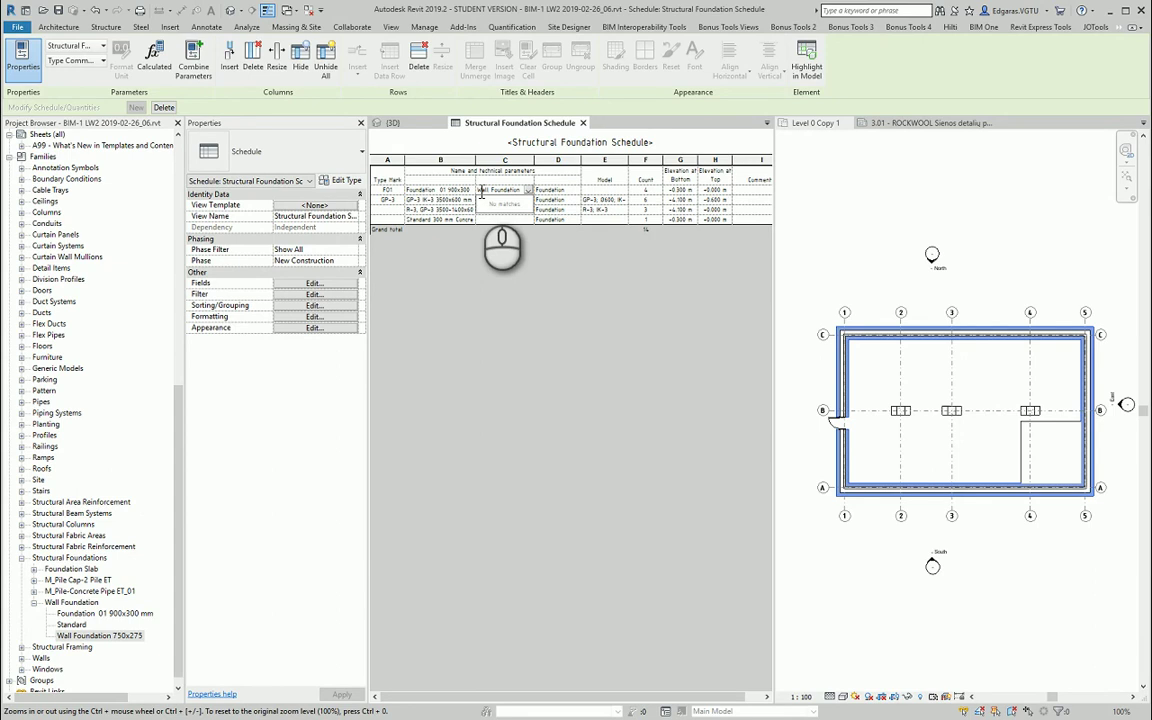
pyautogui.click(504, 190)
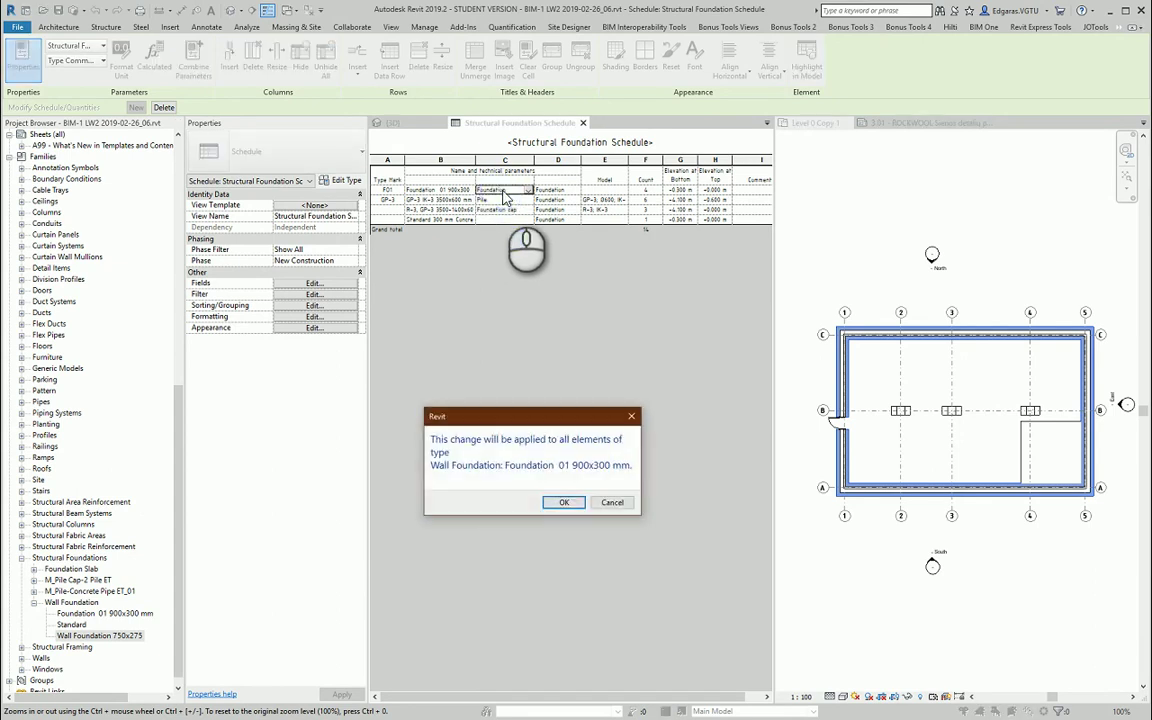
pyautogui.click(563, 502)
pyautogui.click(516, 190)
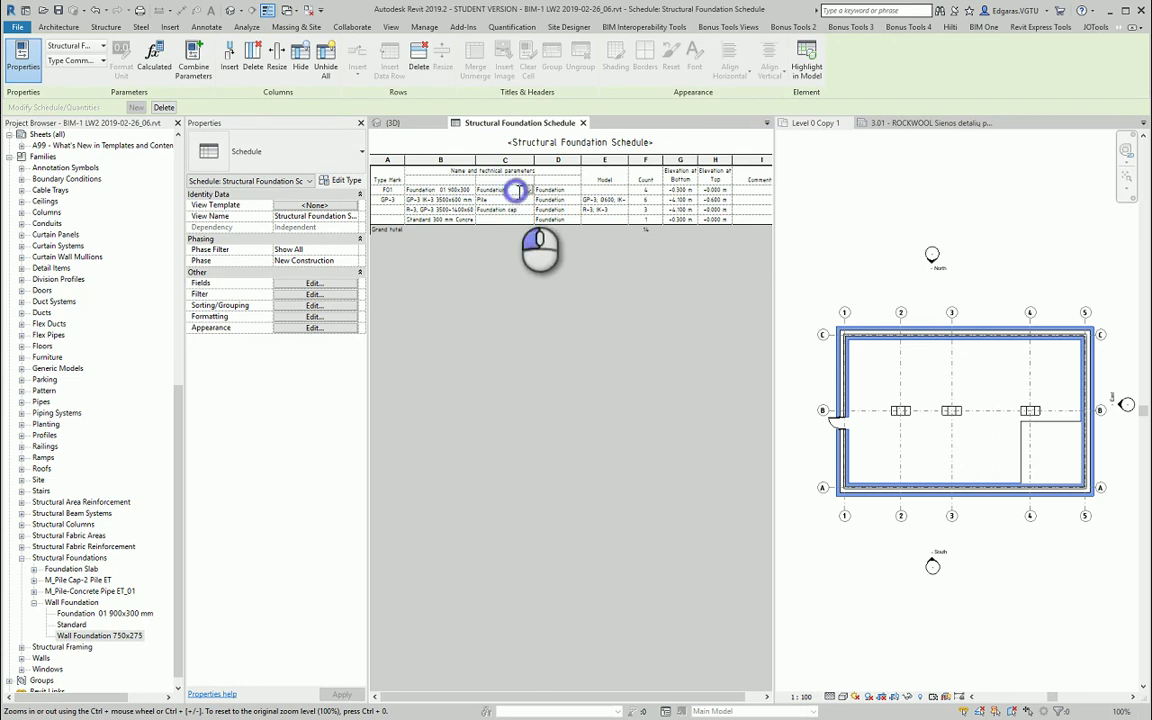
pyautogui.click(481, 190)
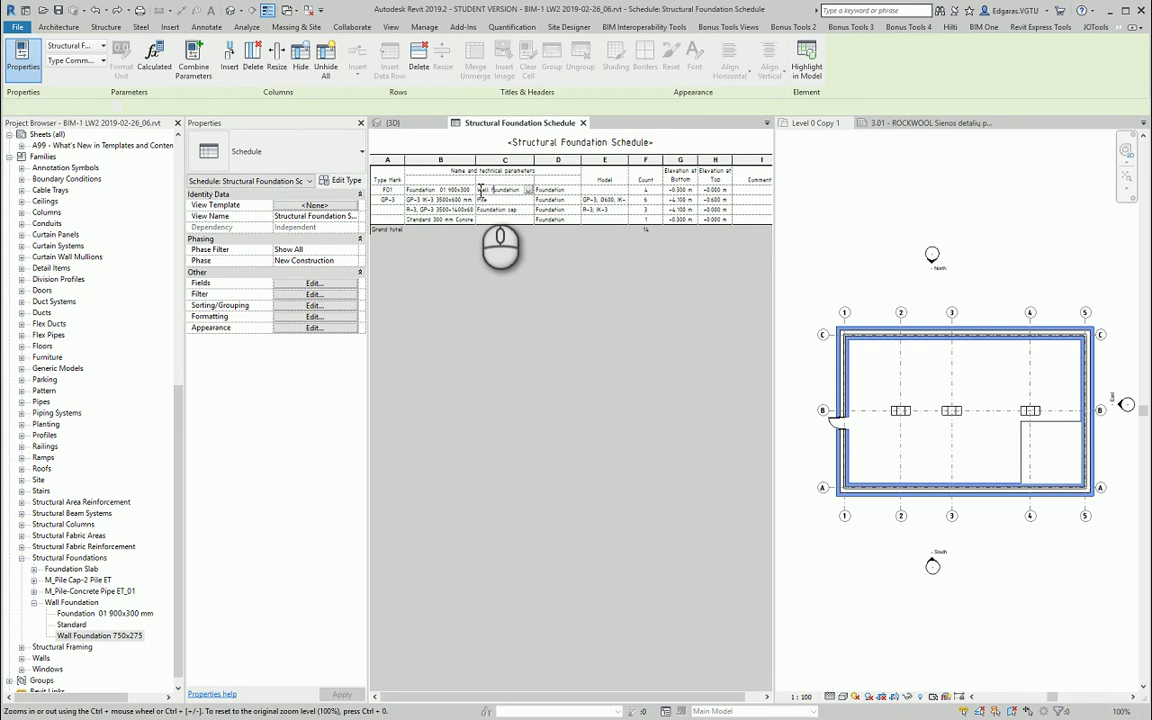
pyautogui.click(514, 222)
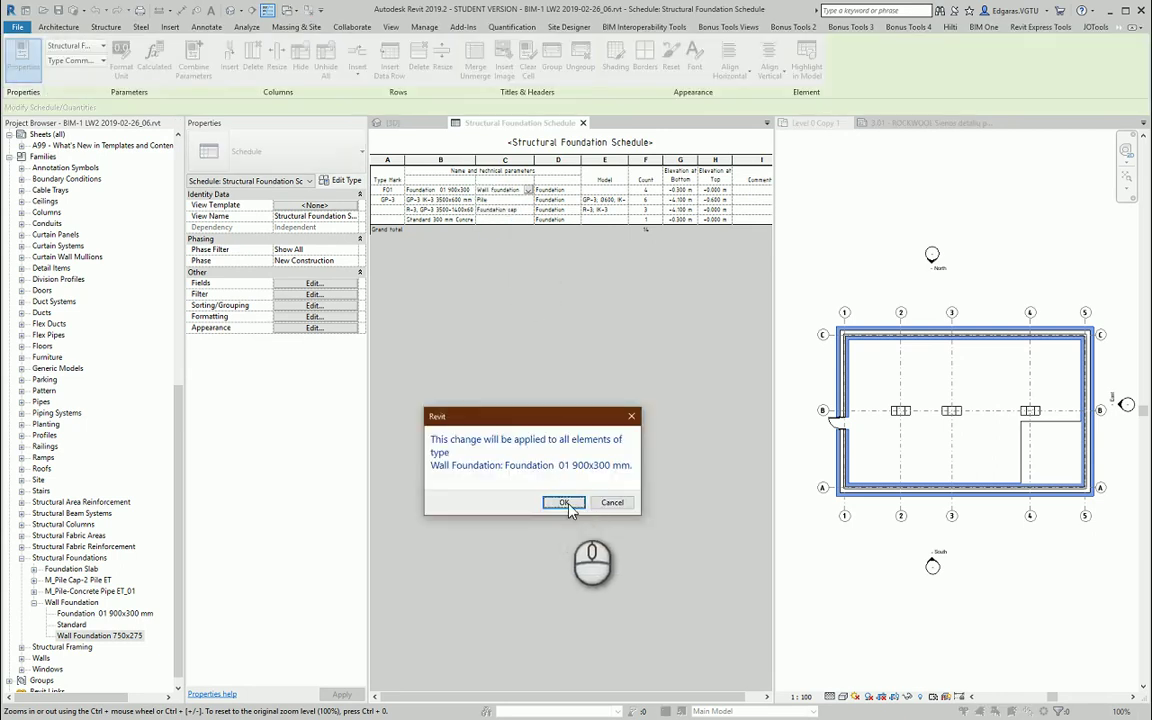
pyautogui.click(564, 503)
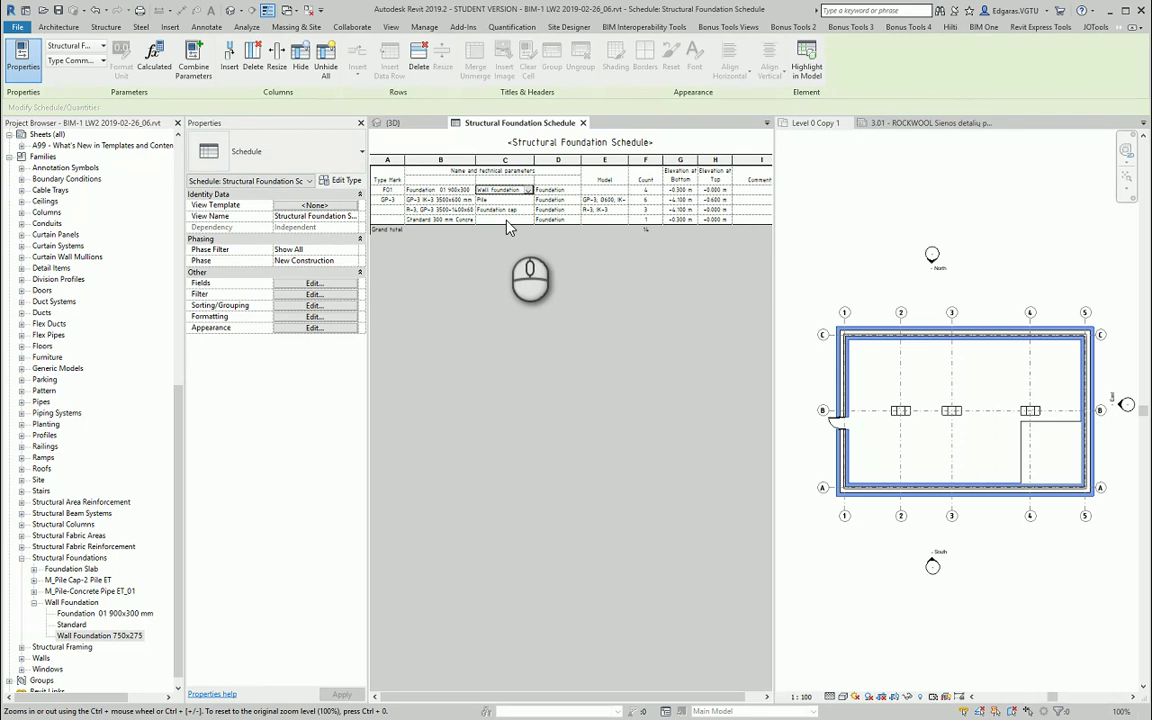
pyautogui.click(505, 221)
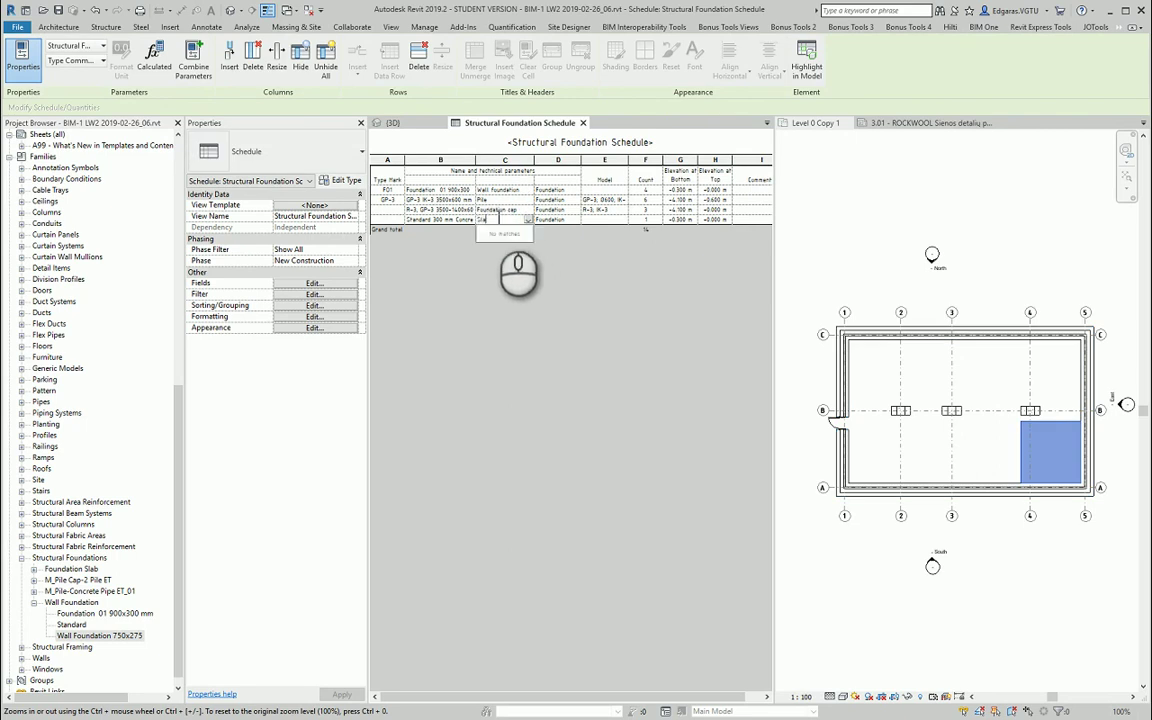
pyautogui.click(499, 220)
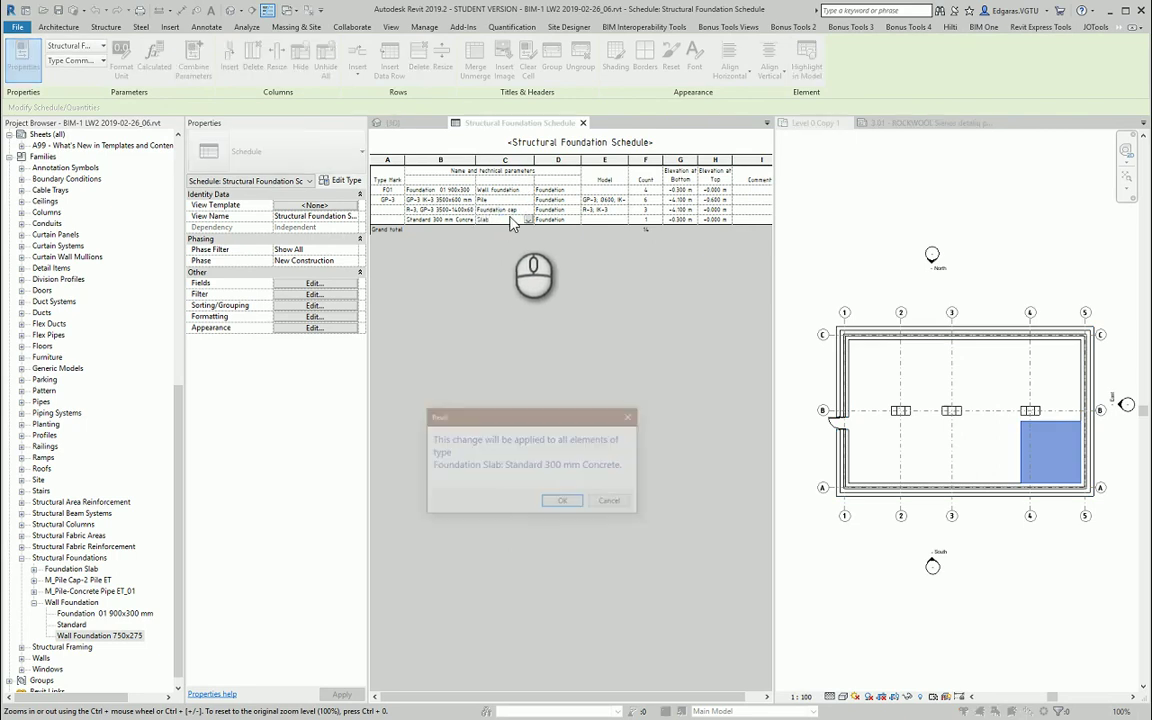
pyautogui.click(573, 501)
# Step: Change column C to 'Wall' for F01 and 'Cap' for R-3, confirming each type-wide change
pyautogui.click(487, 189)
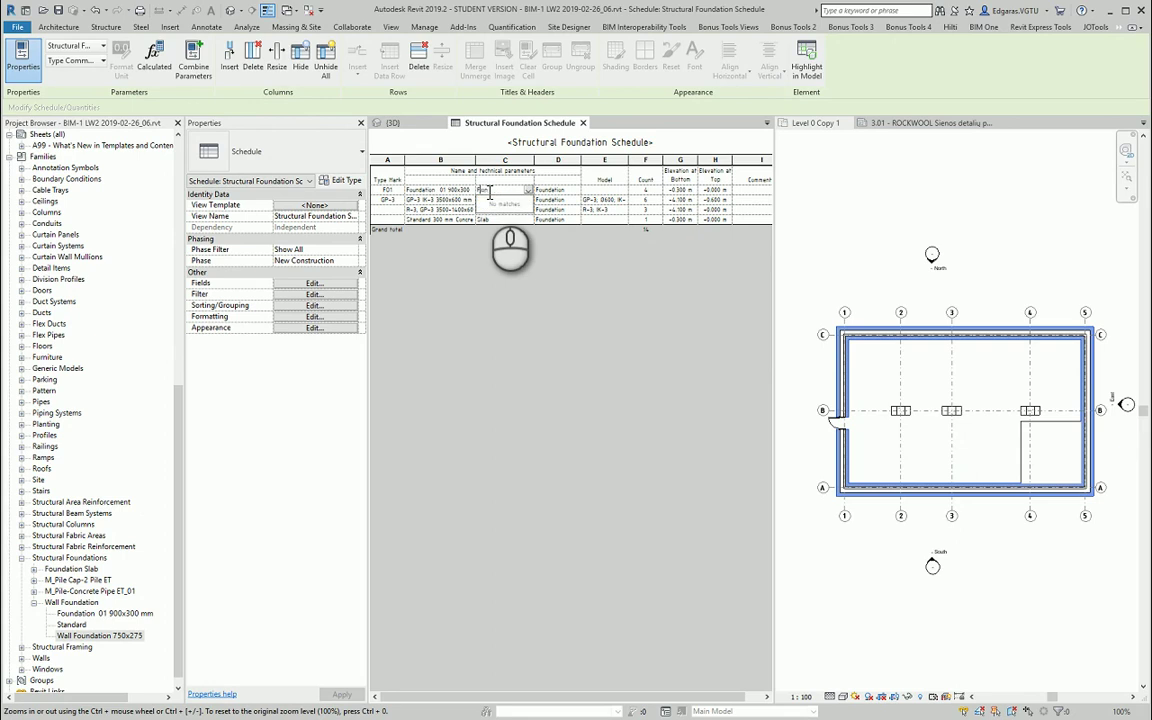
pyautogui.write('Wall')
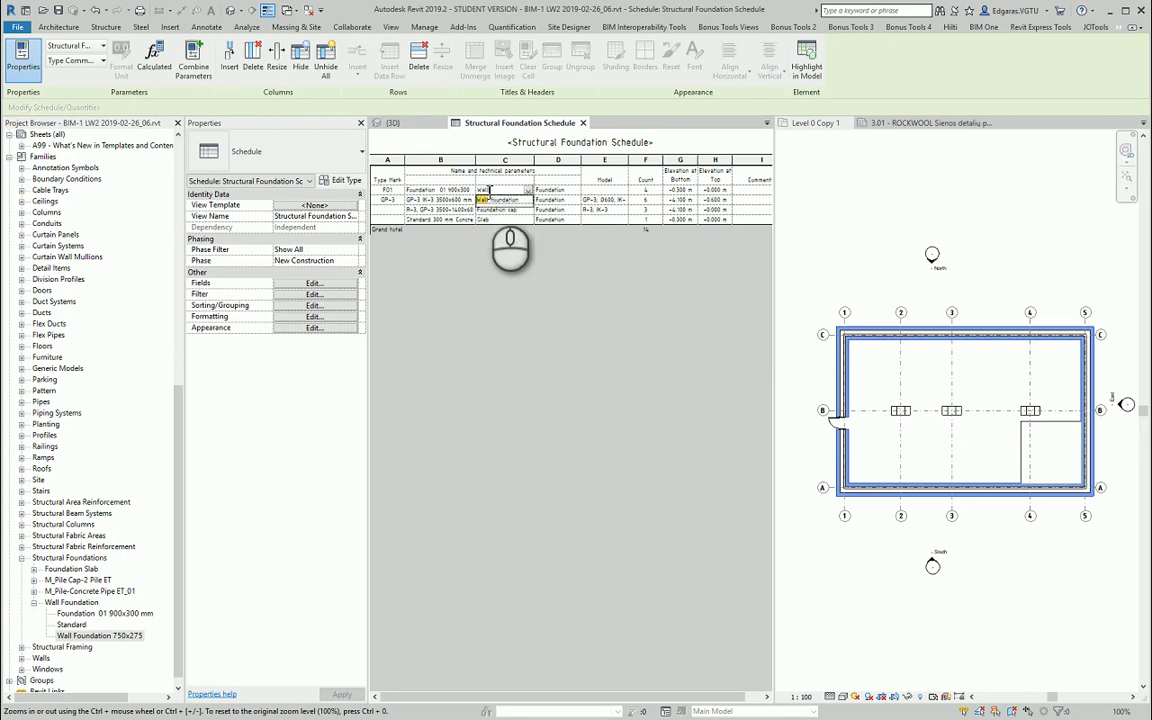
pyautogui.click(559, 500)
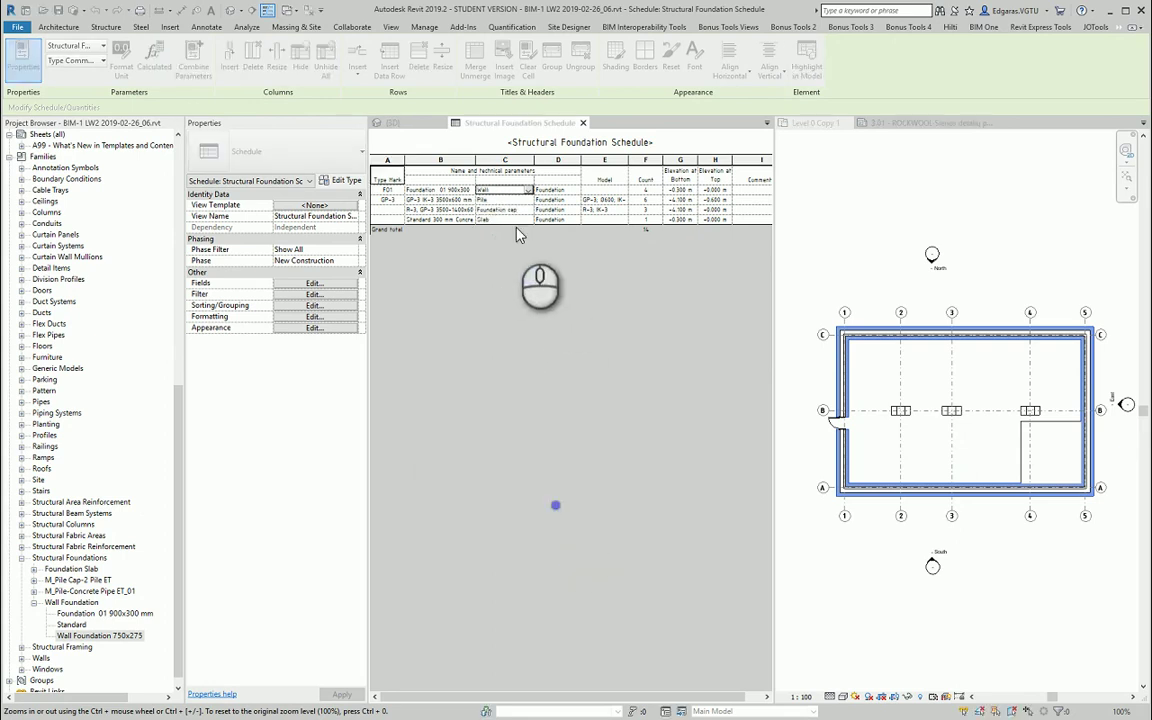
pyautogui.click(493, 210)
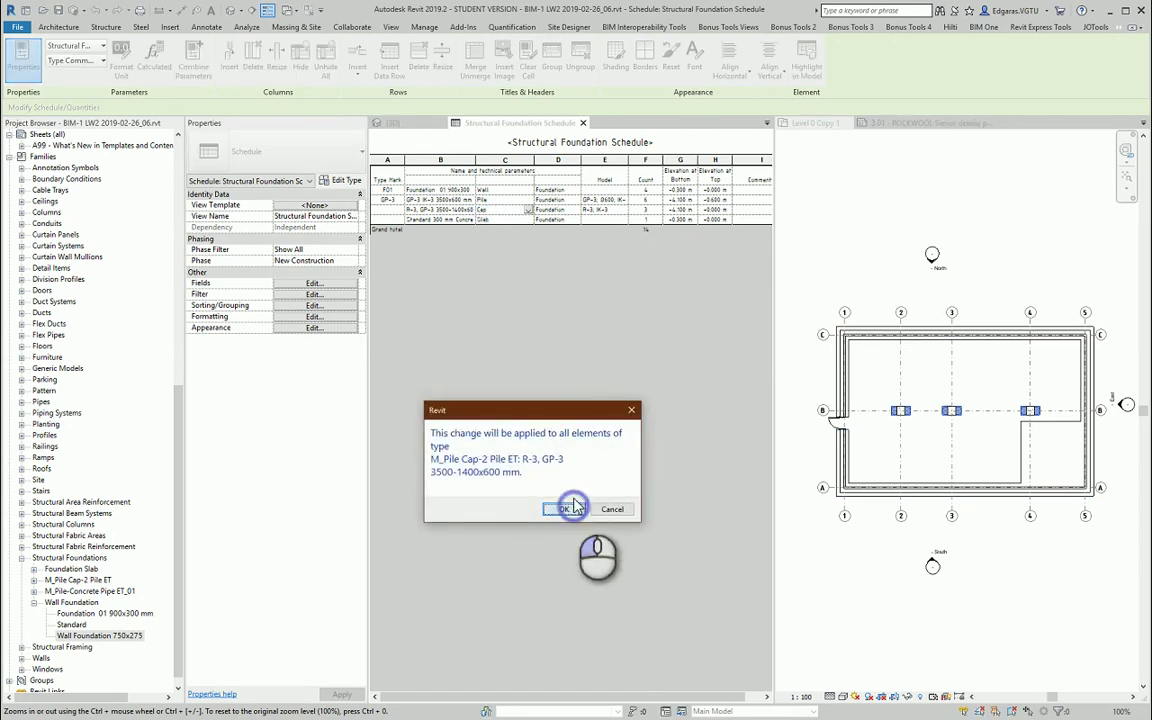
pyautogui.click(562, 505)
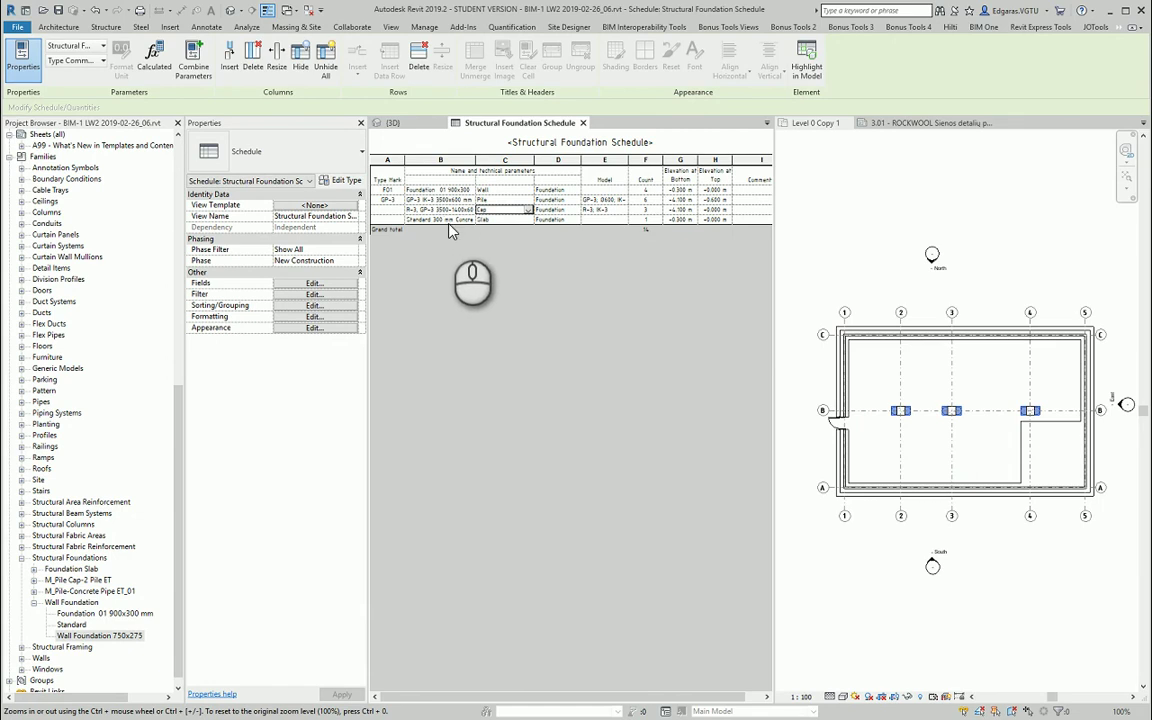
pyautogui.click(600, 219)
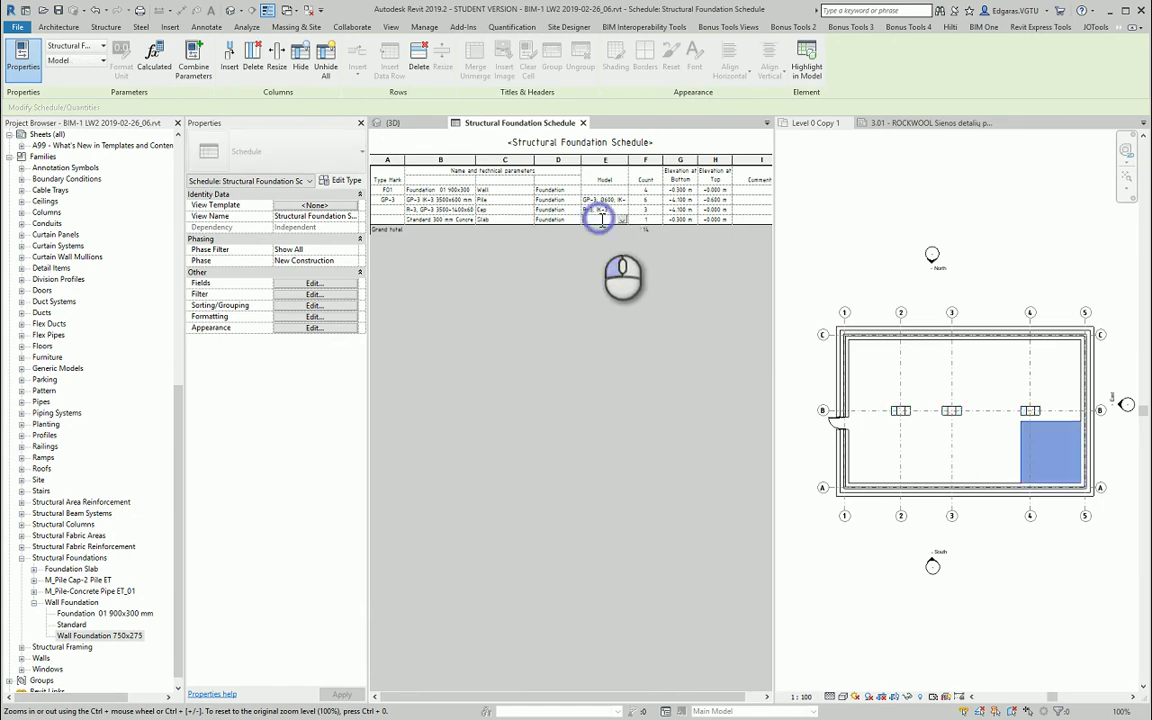